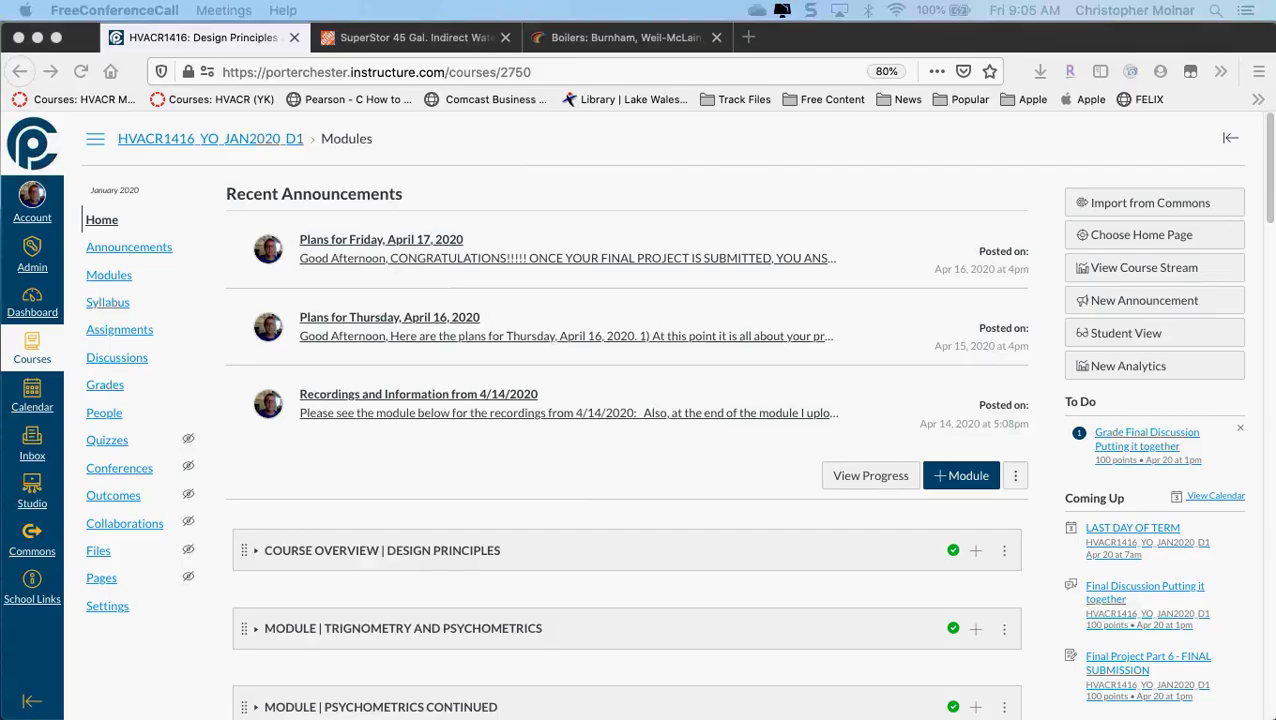
- Open the "Plans for Friday, April 17, 2020" announcement and read the first numbered plan items
click(439, 273)
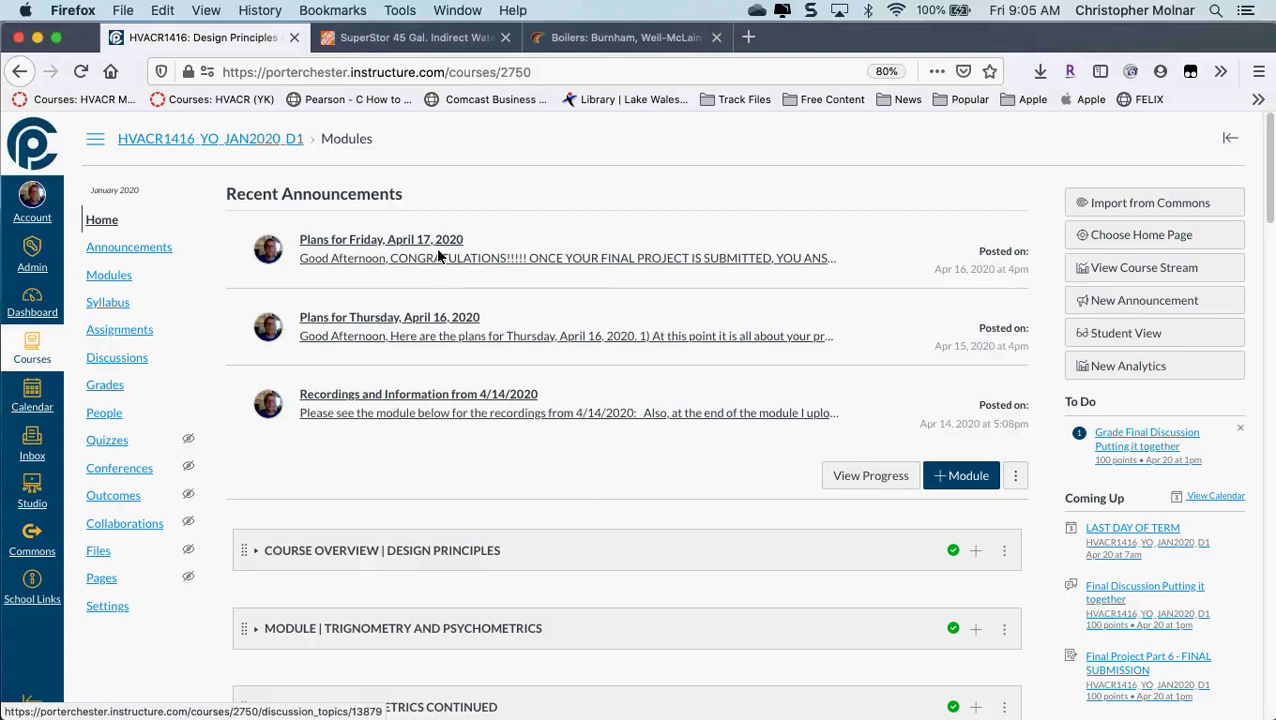
click(435, 244)
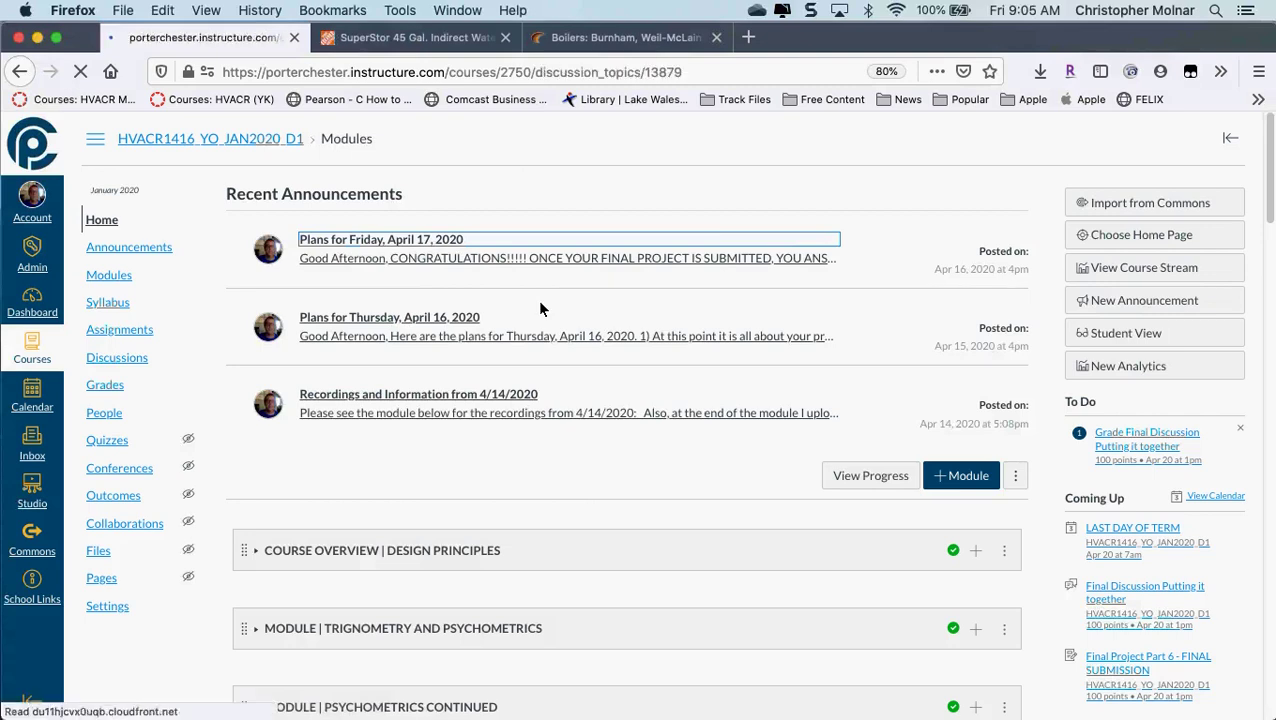
scroll(539, 307, down, 2)
scroll(539, 307, down, 2)
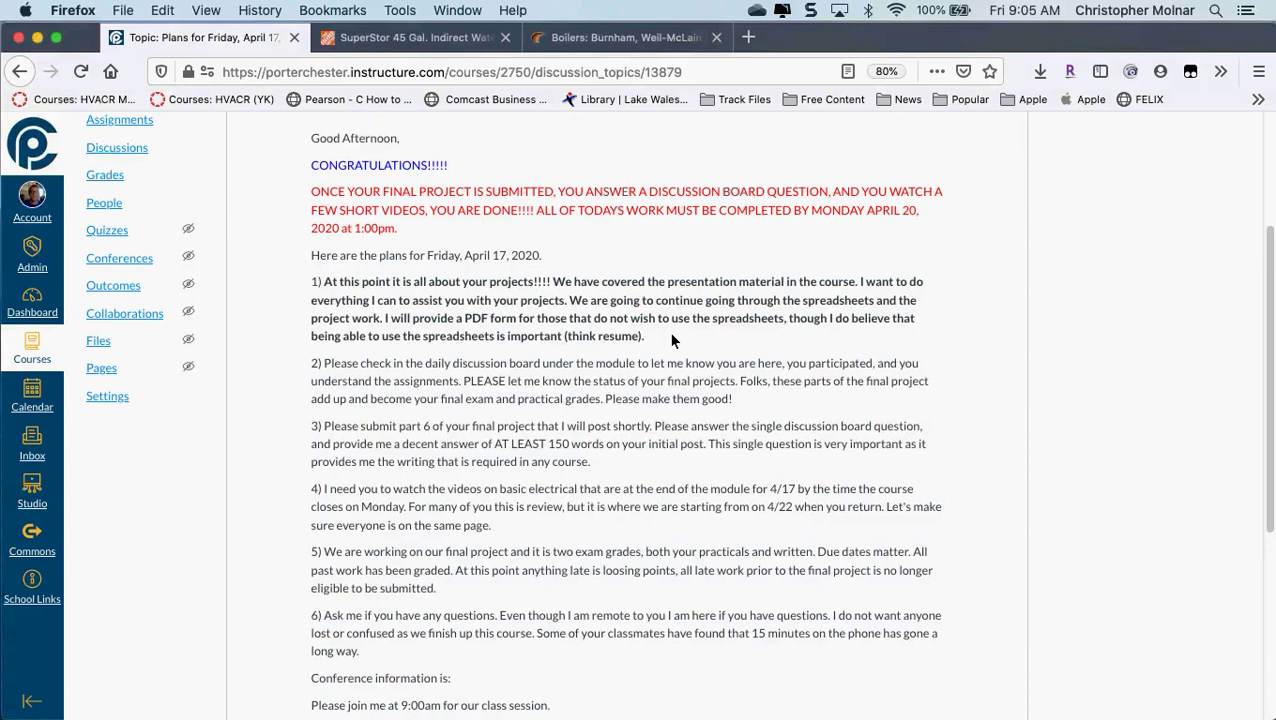
scroll(671, 341, down, 2)
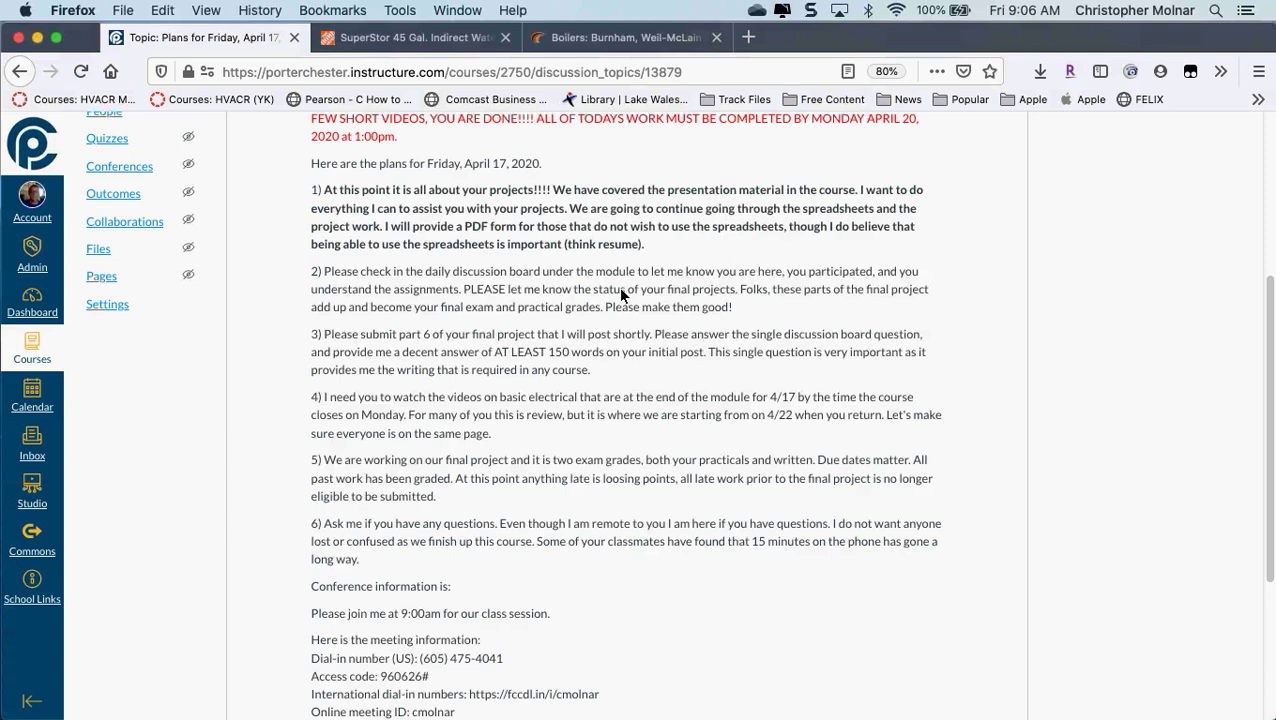
scroll(620, 295, down, 1)
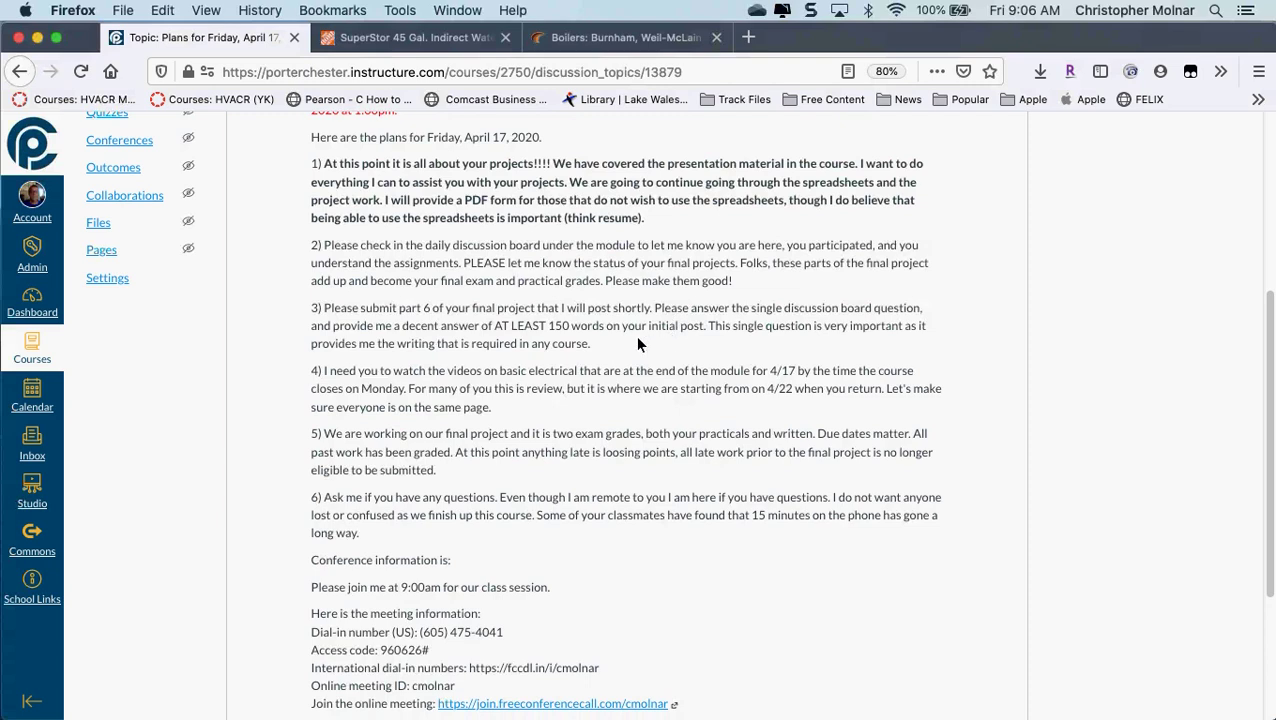
- Highlight "AT LEAST 150" in item 3 of the announcement and read the remaining items through the closing note
drag(571, 327, 494, 329)
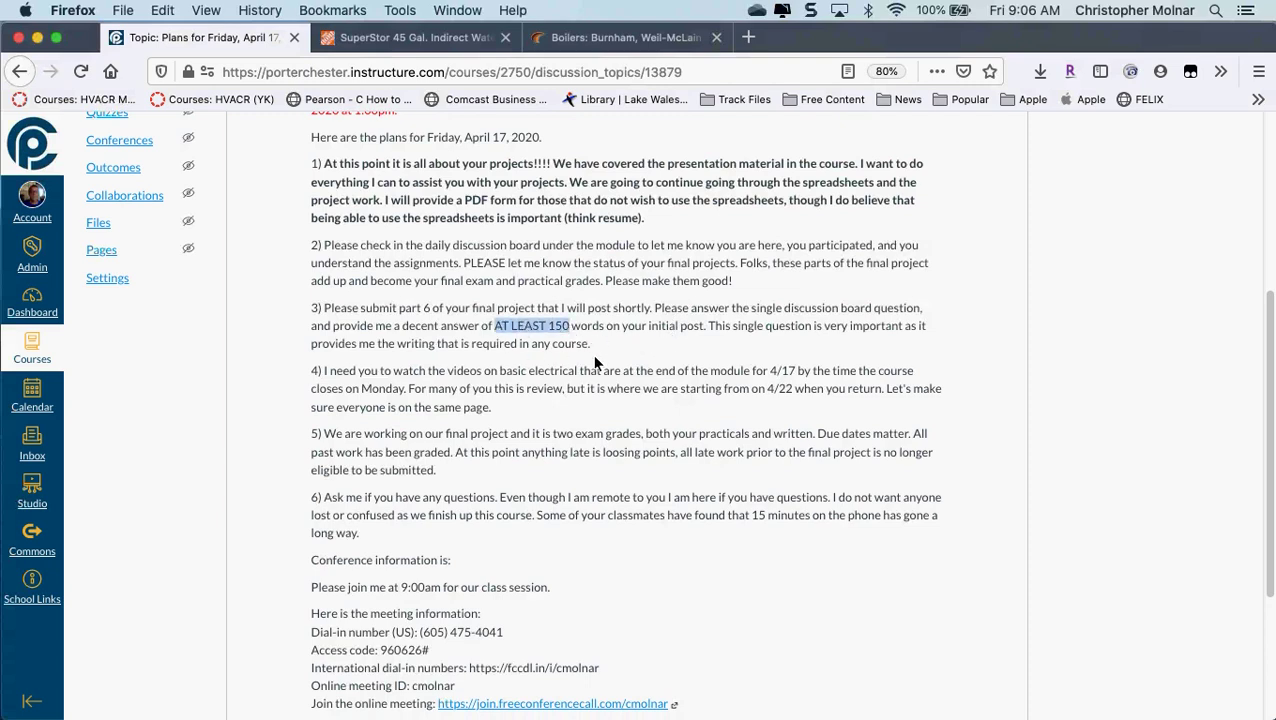
scroll(594, 362, down, 1)
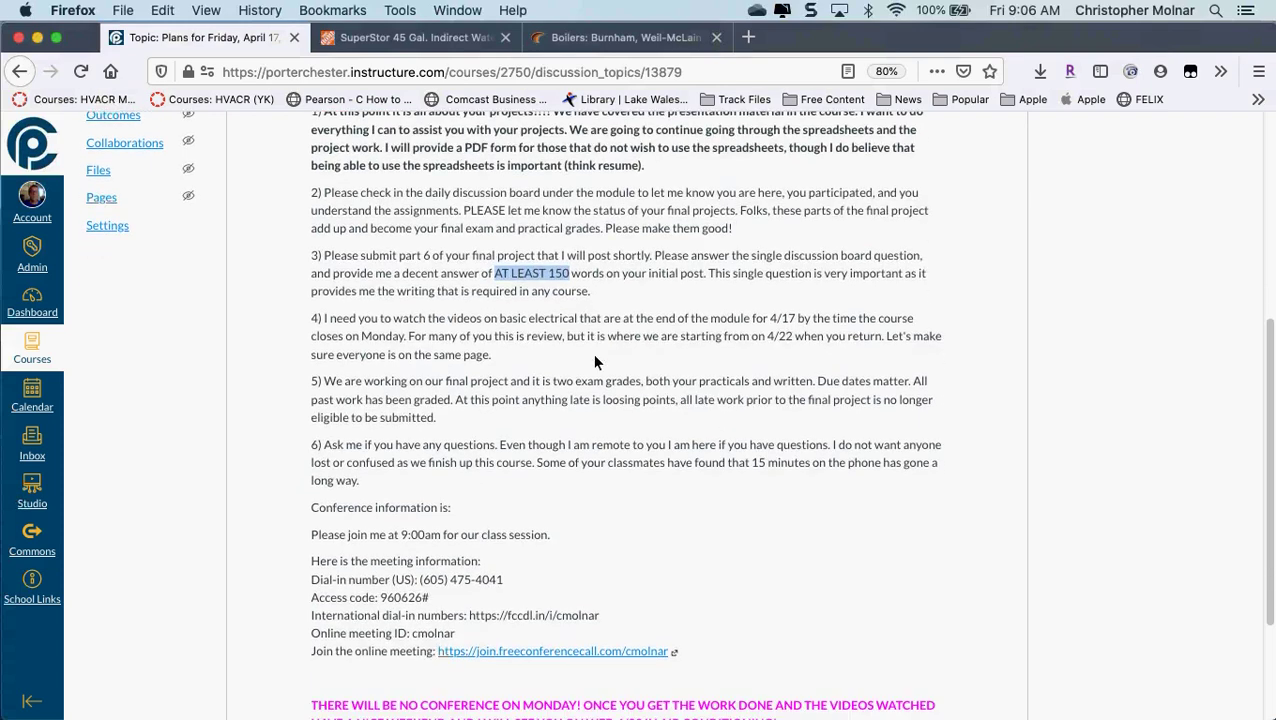
click(594, 362)
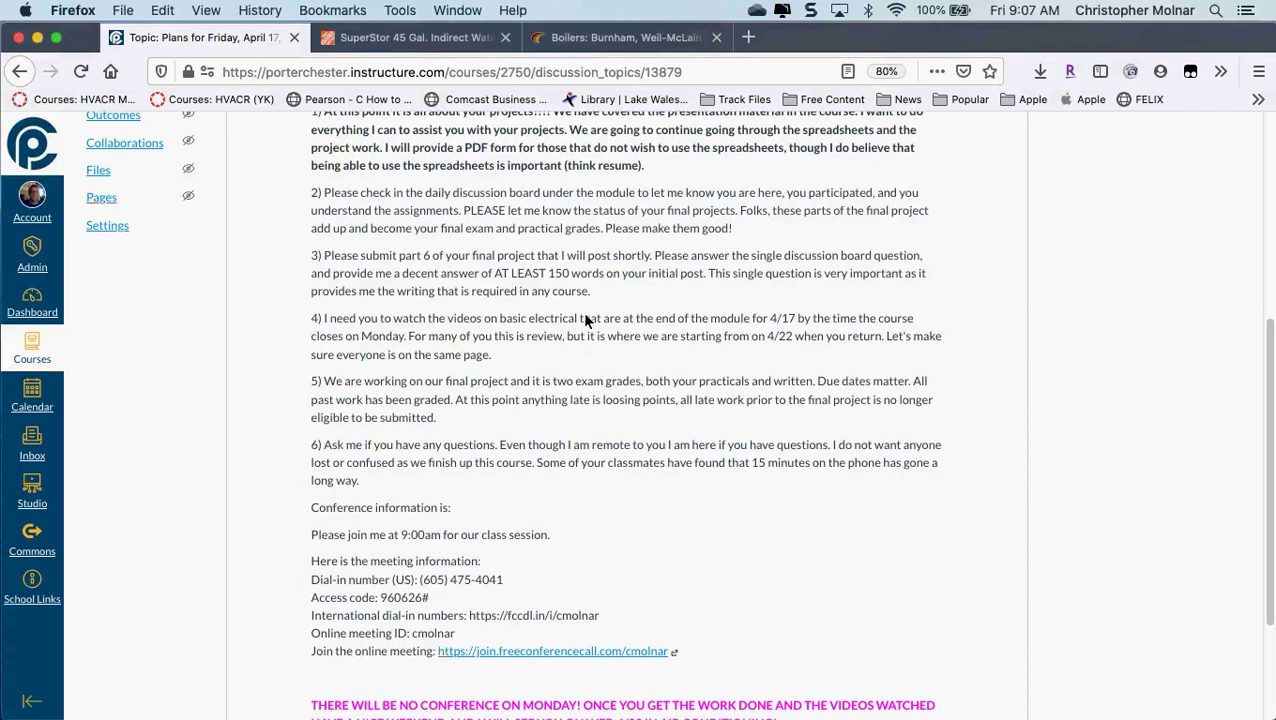
scroll(541, 456, down, 3)
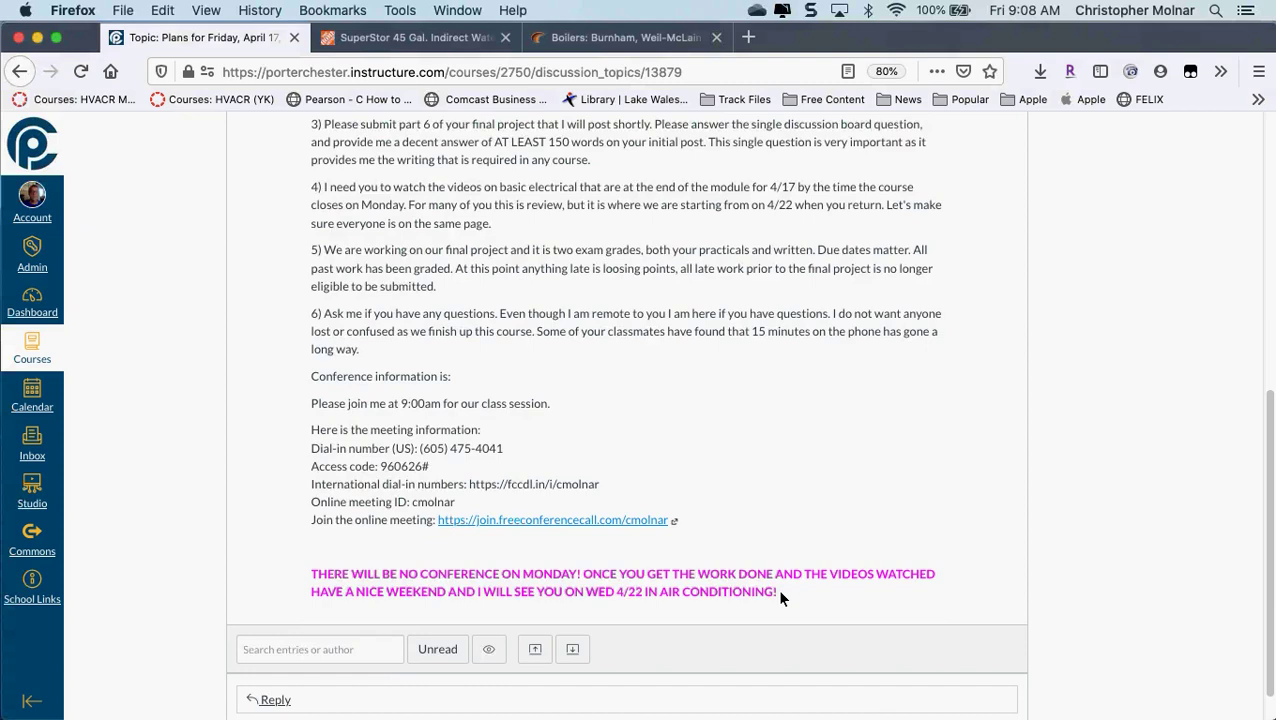
scroll(735, 565, up, 10)
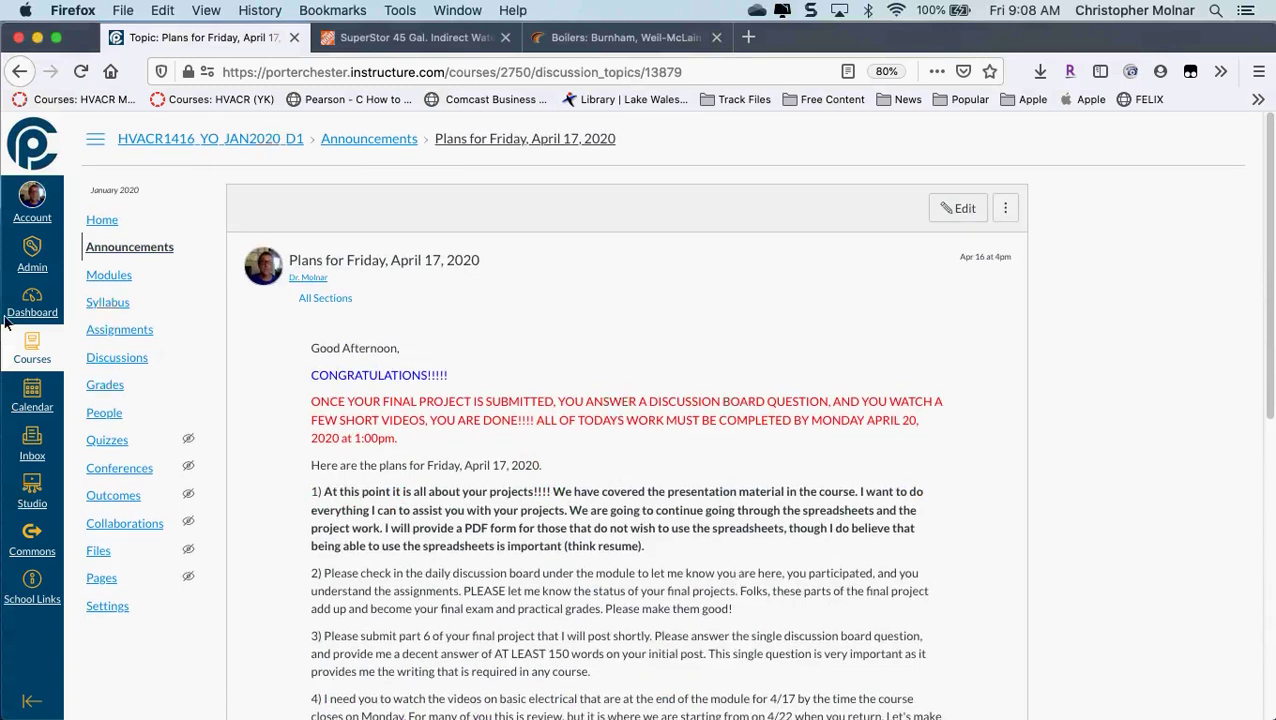
- Open the HVACR1417 Core Air Conditioning course from the dashboard, look over its modules and return to the dashboard
click(33, 303)
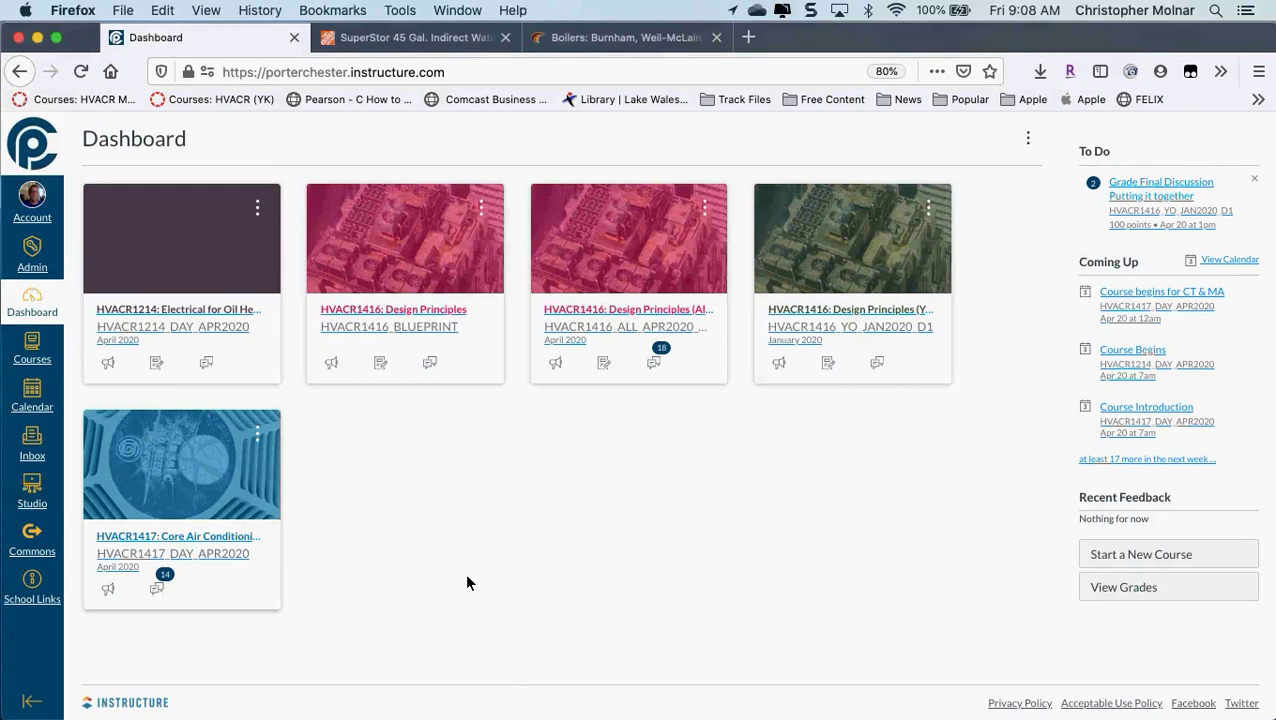
click(143, 540)
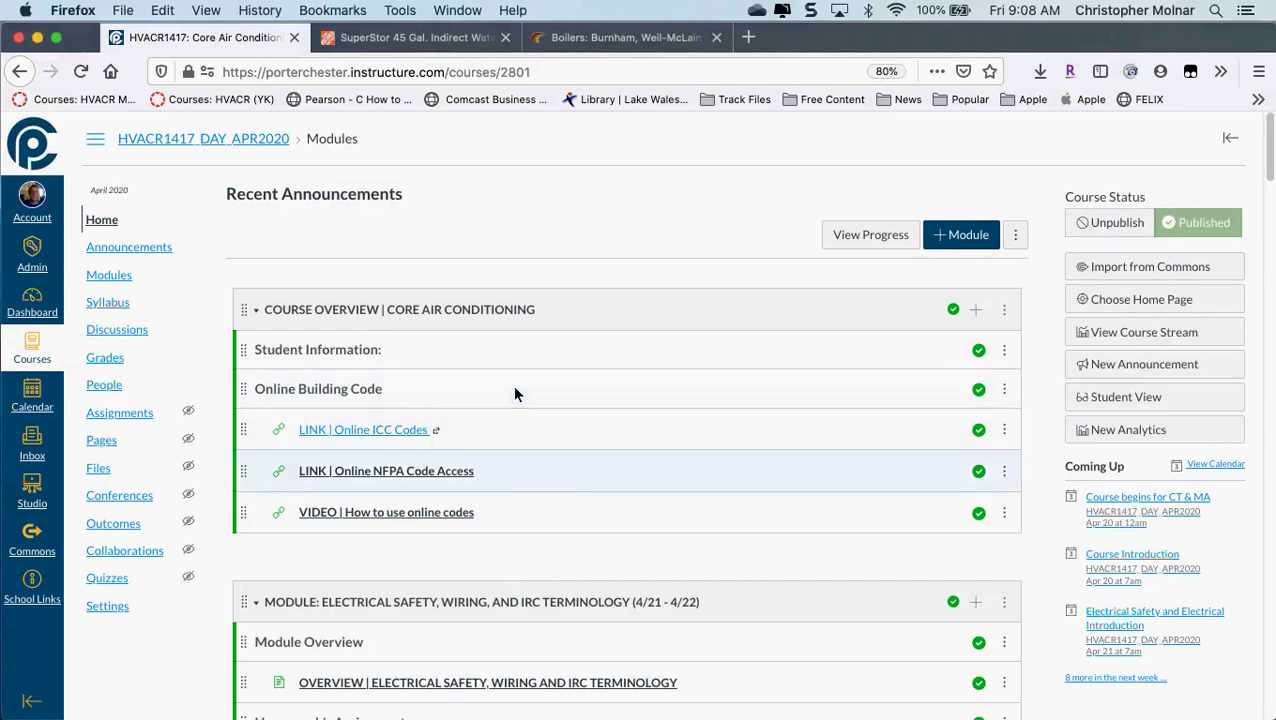
scroll(532, 571, down, 1)
scroll(532, 571, up, 1)
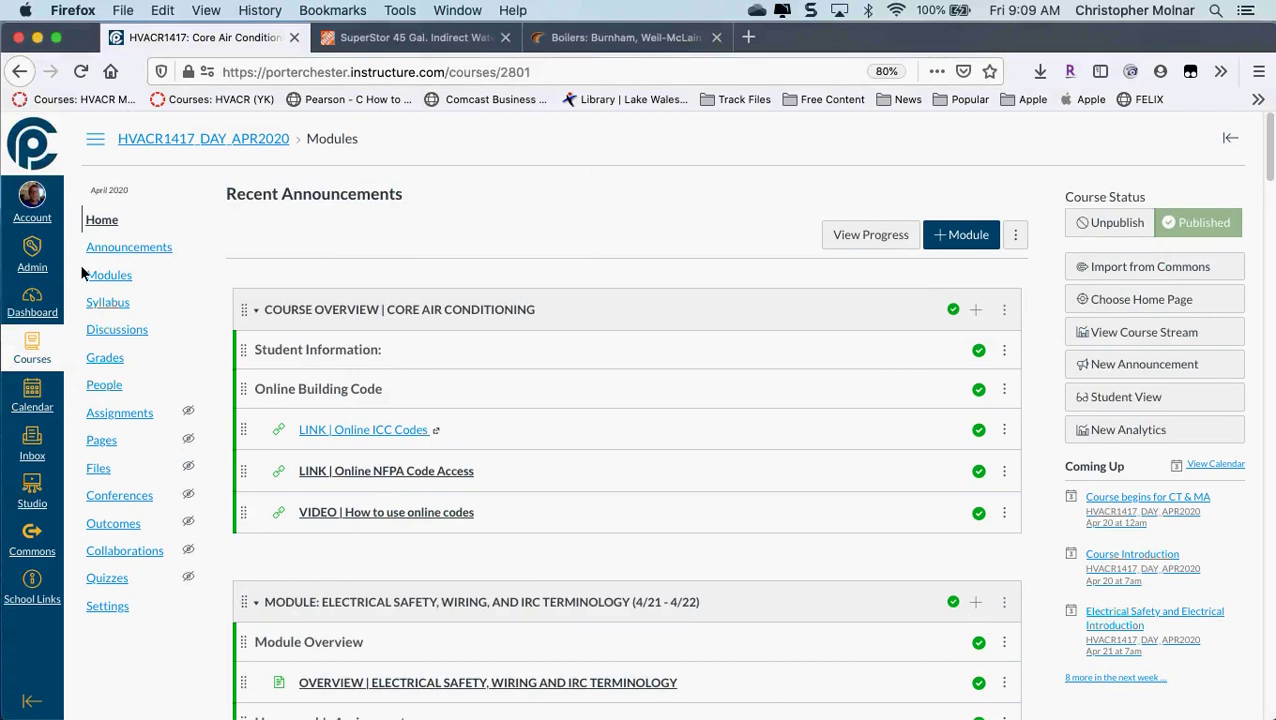
click(54, 324)
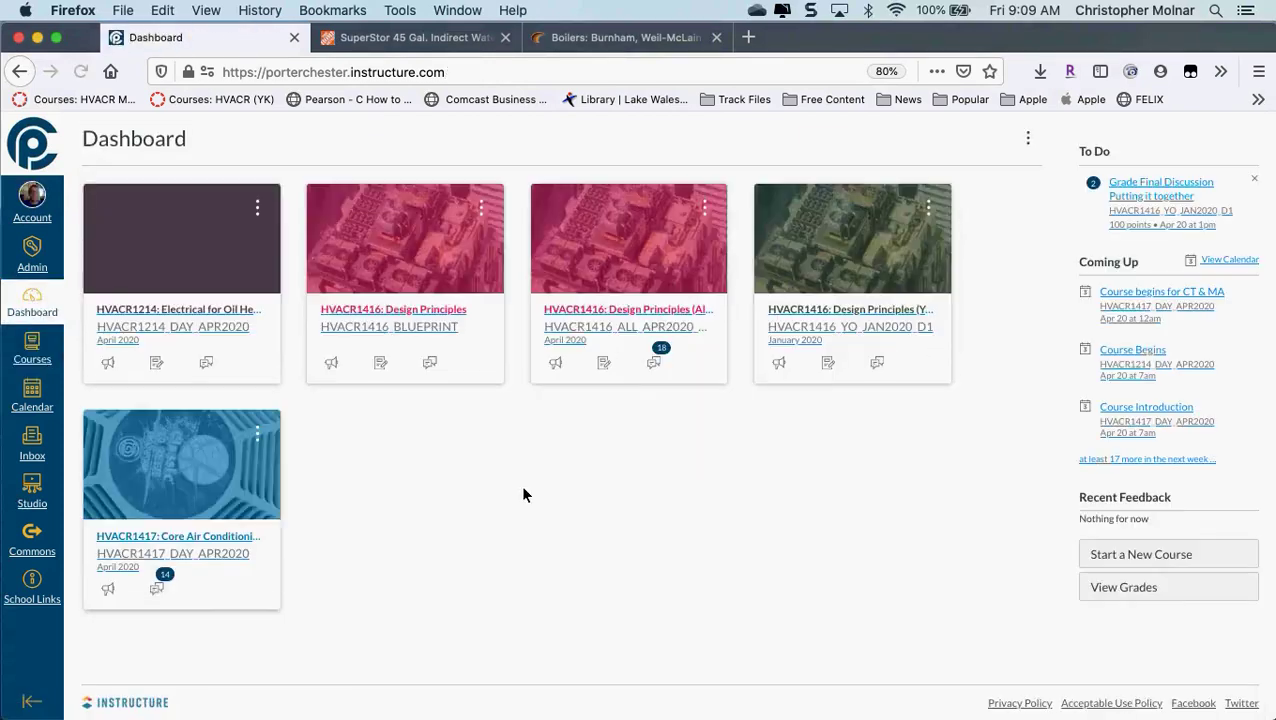
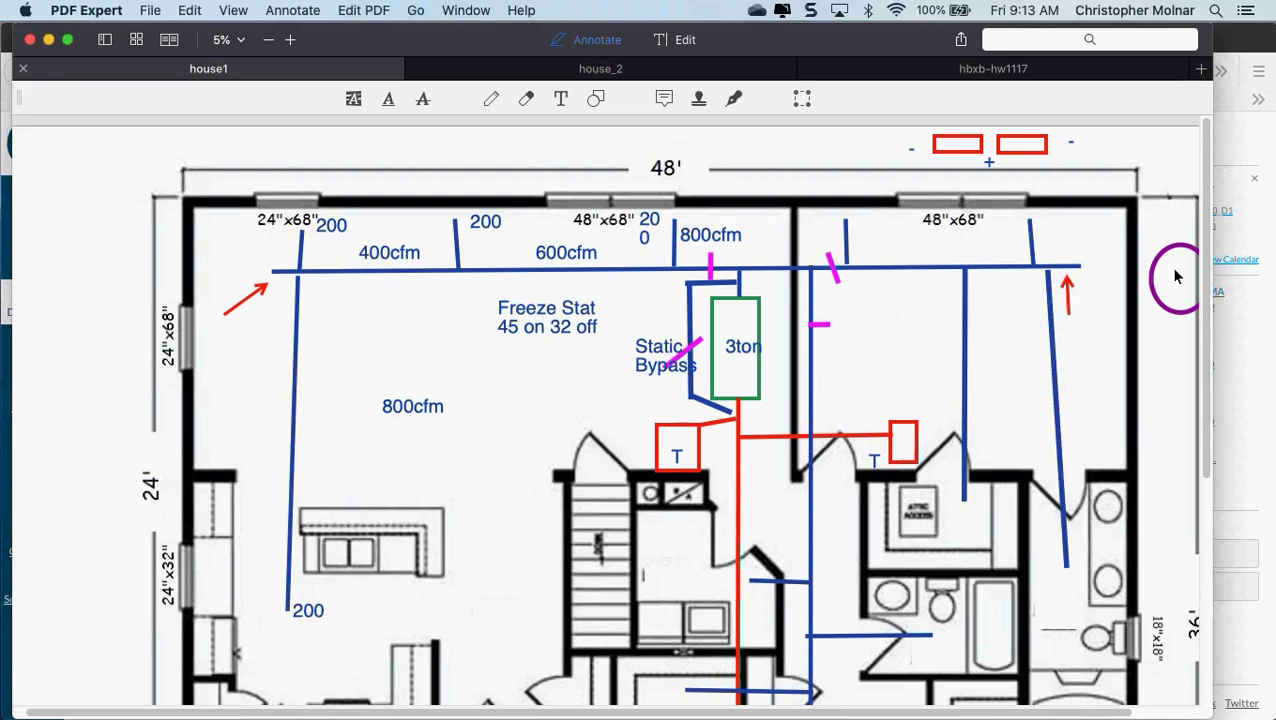
- Examine the annotated duct layout on the house1 floor plan and widen the window to show the plan's full width
scroll(1057, 598, down, 1)
scroll(1062, 608, down, 5)
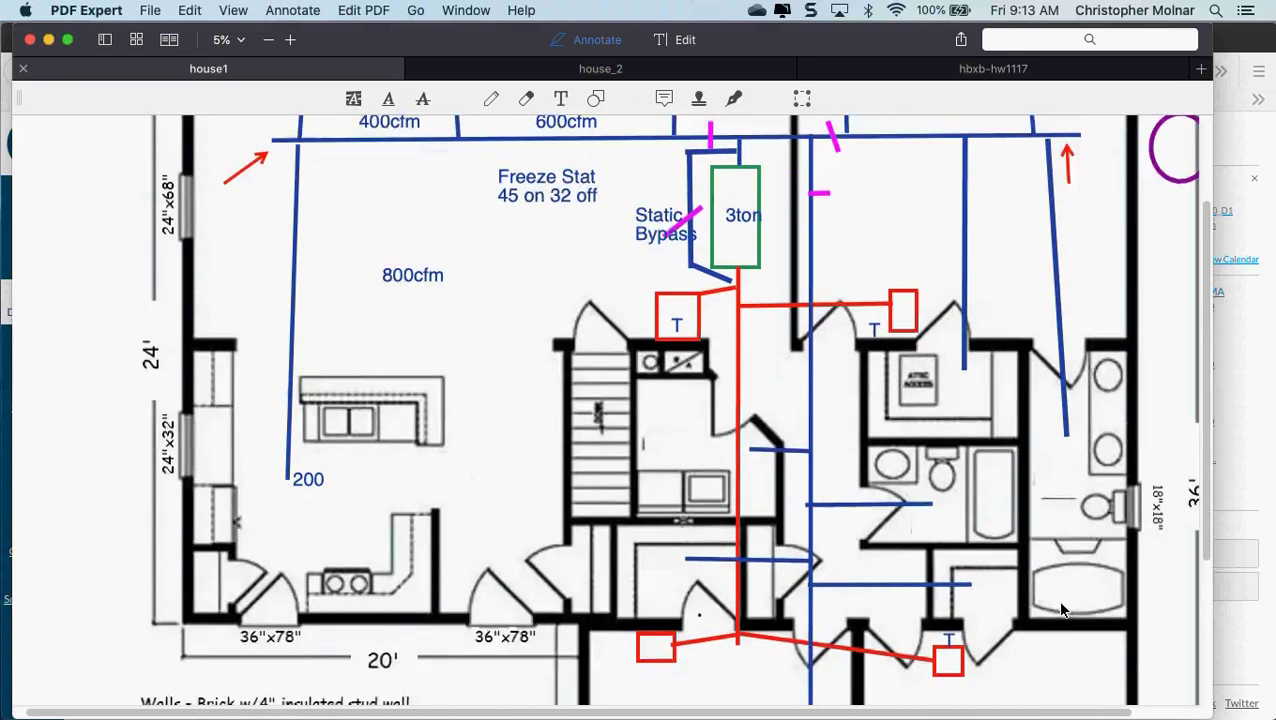
scroll(905, 359, up, 4)
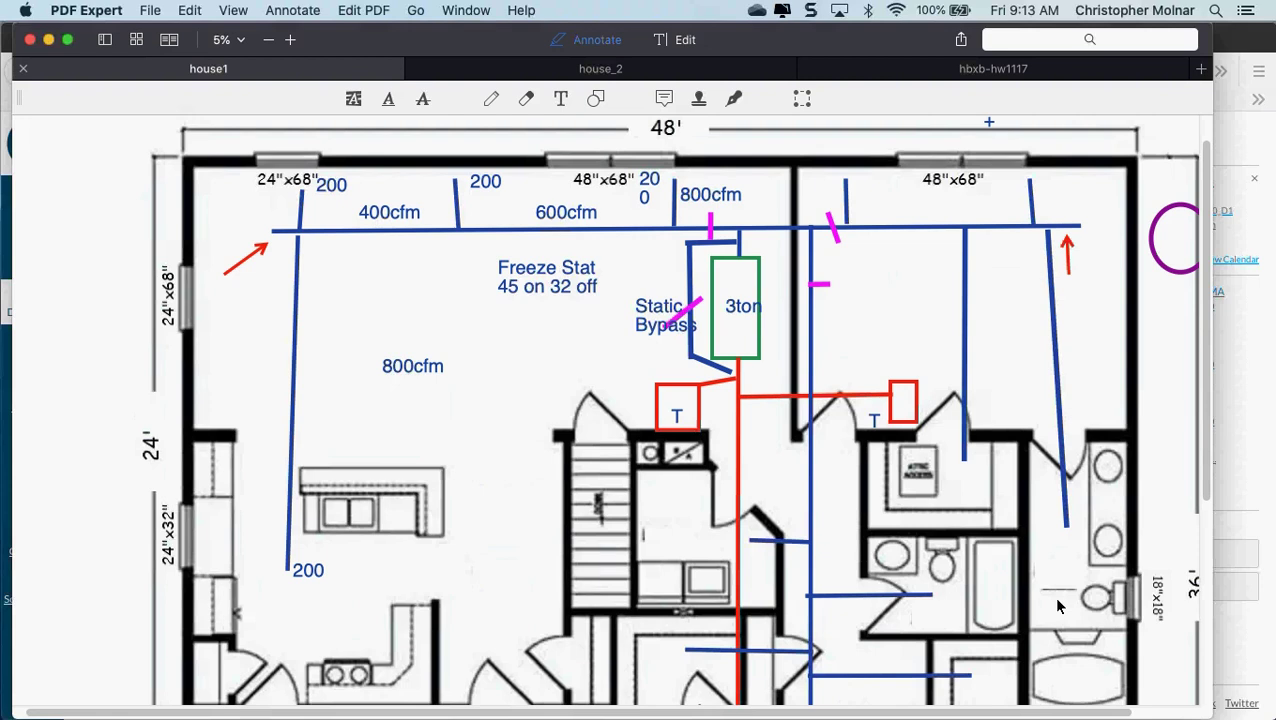
scroll(1058, 605, up, 3)
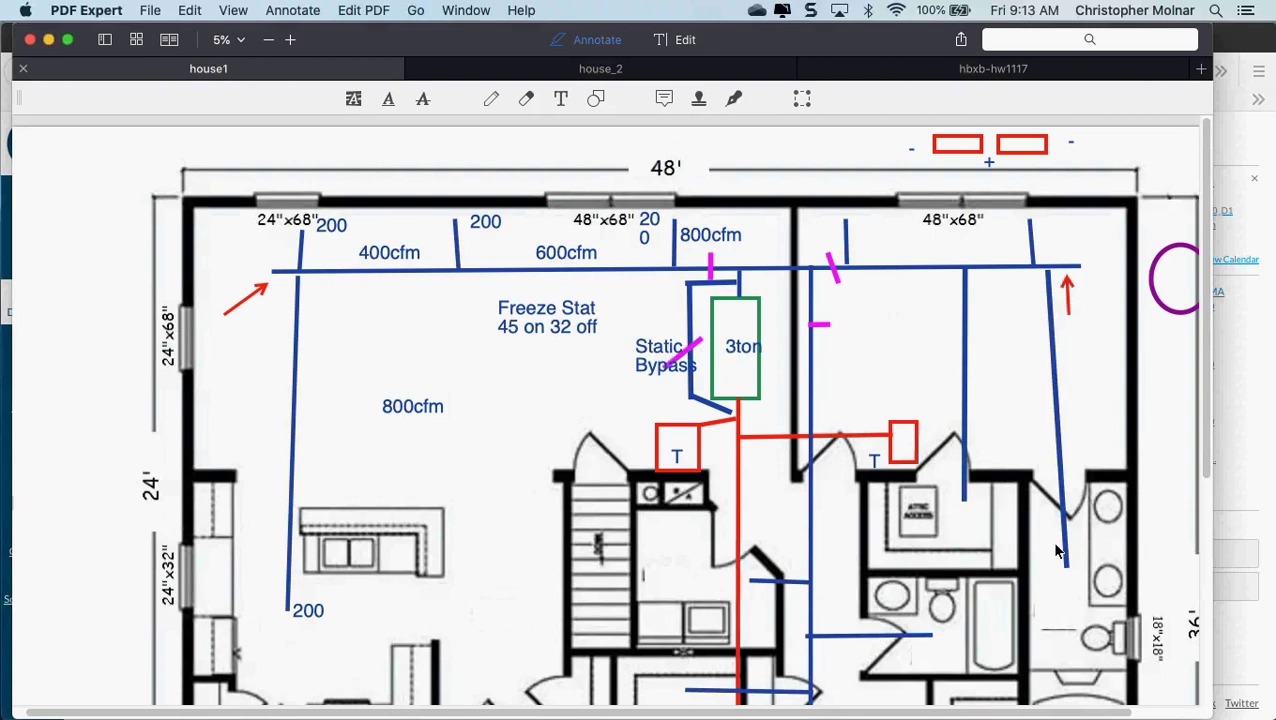
scroll(690, 484, down, 2)
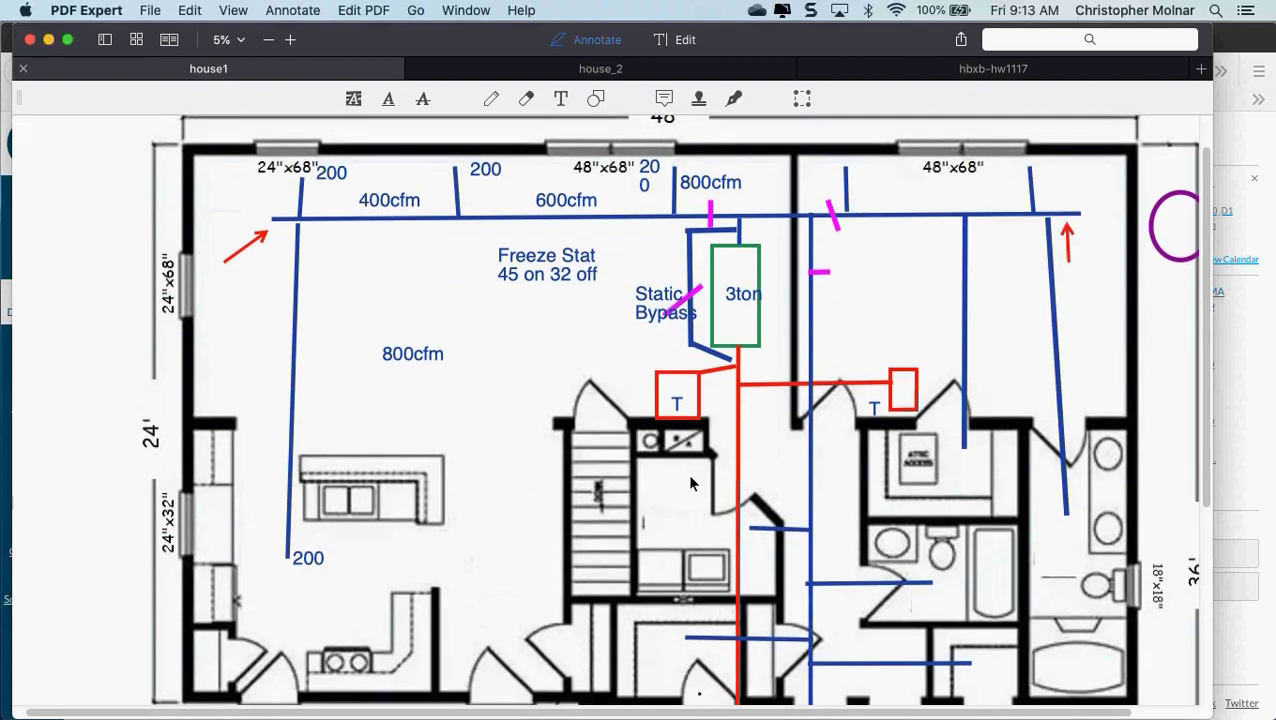
scroll(690, 484, down, 2)
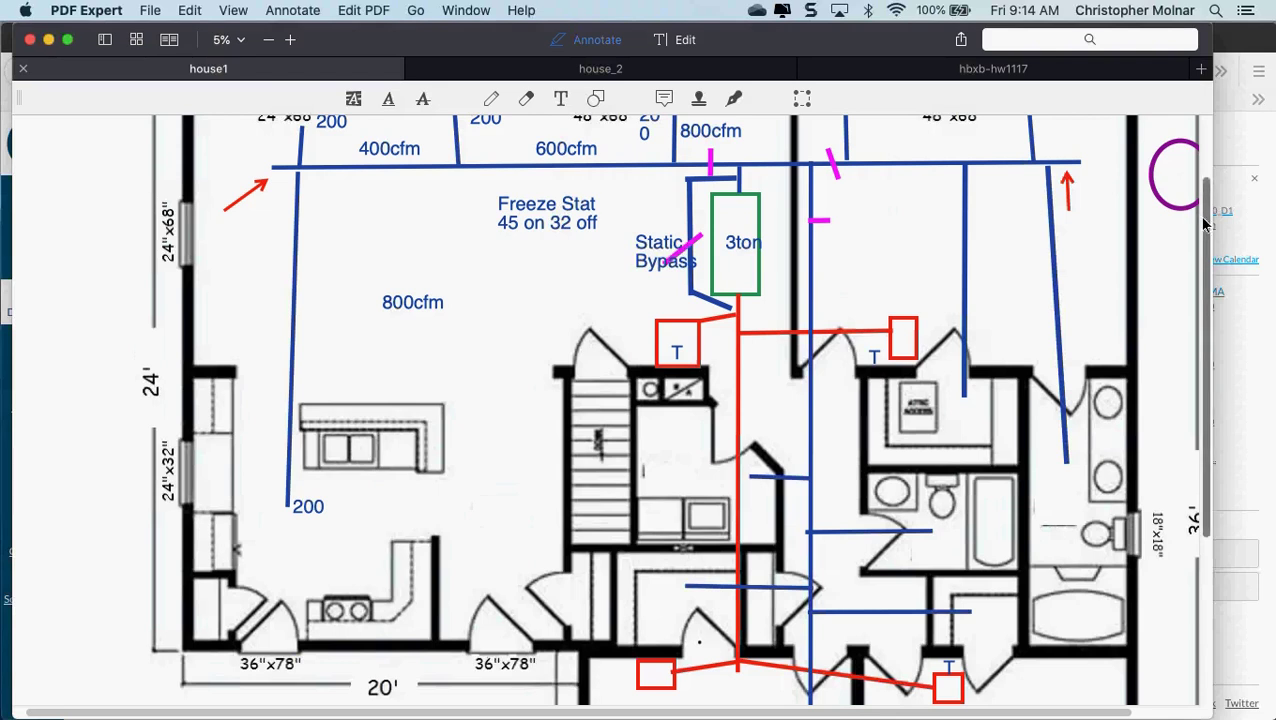
click(1204, 160)
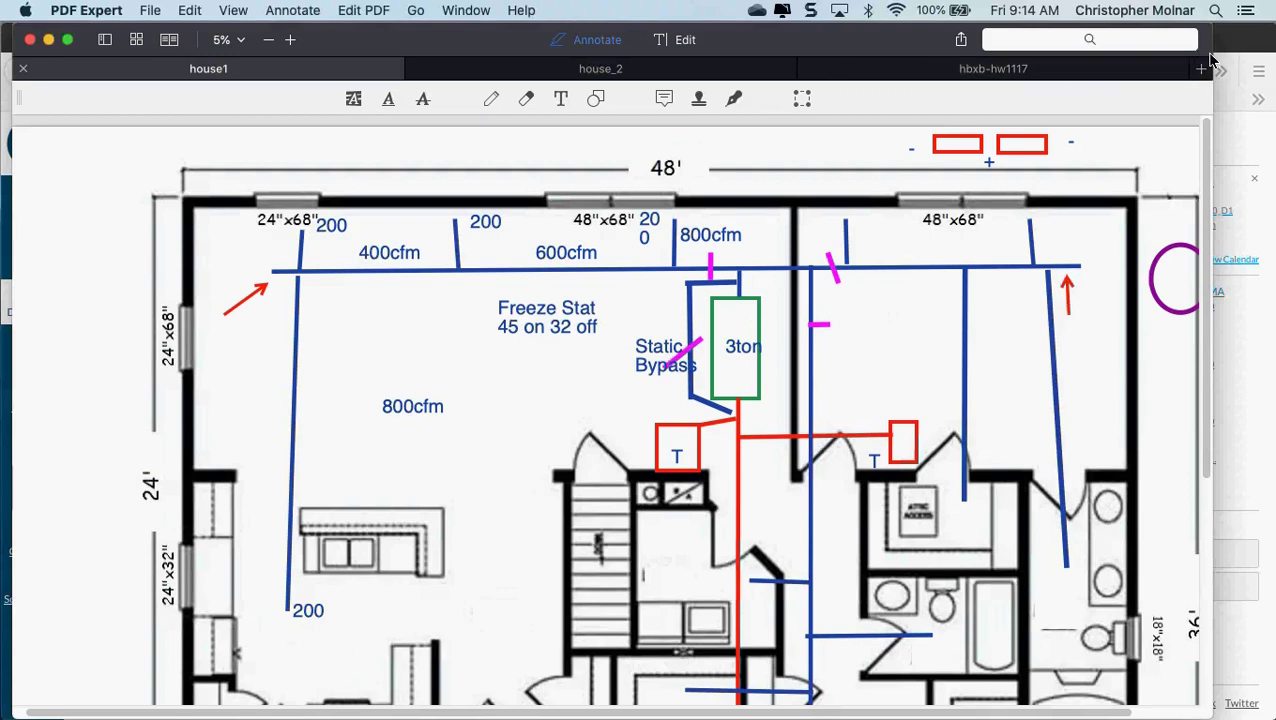
drag(1210, 60, 1274, 60)
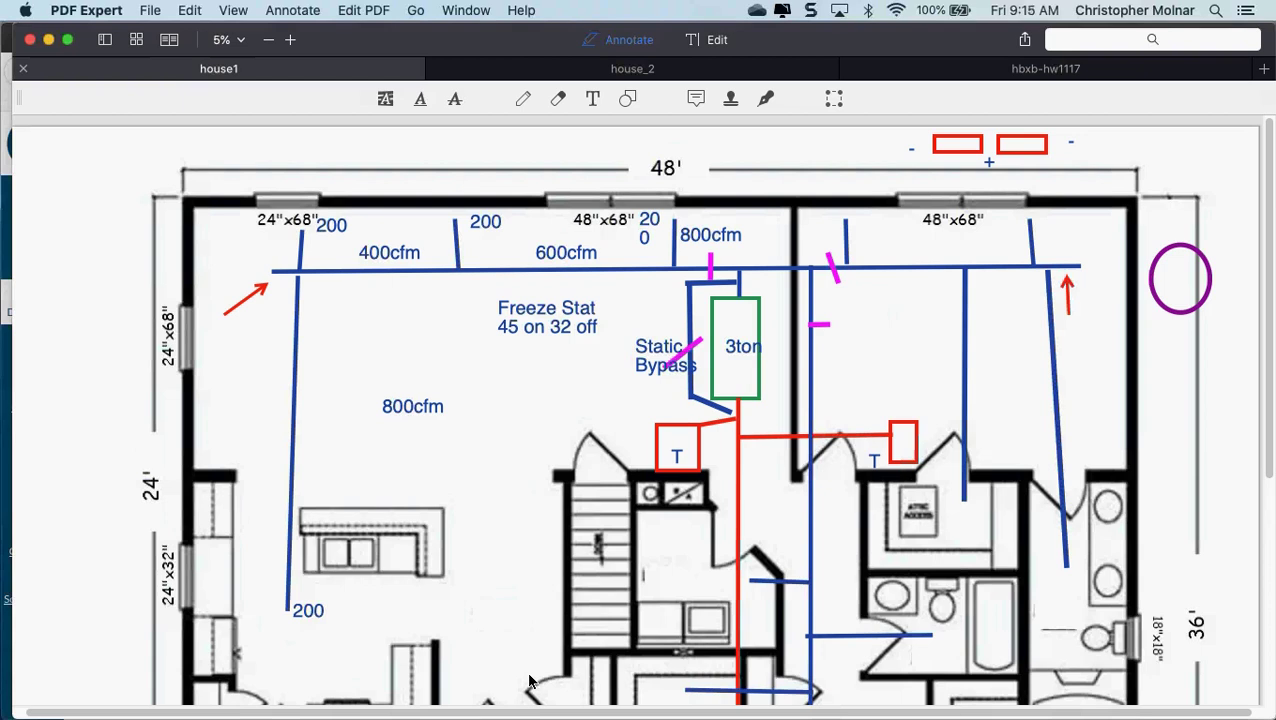
- Switch to the house_2 floor plan, look it over and reduce the zoom to 4%
click(527, 70)
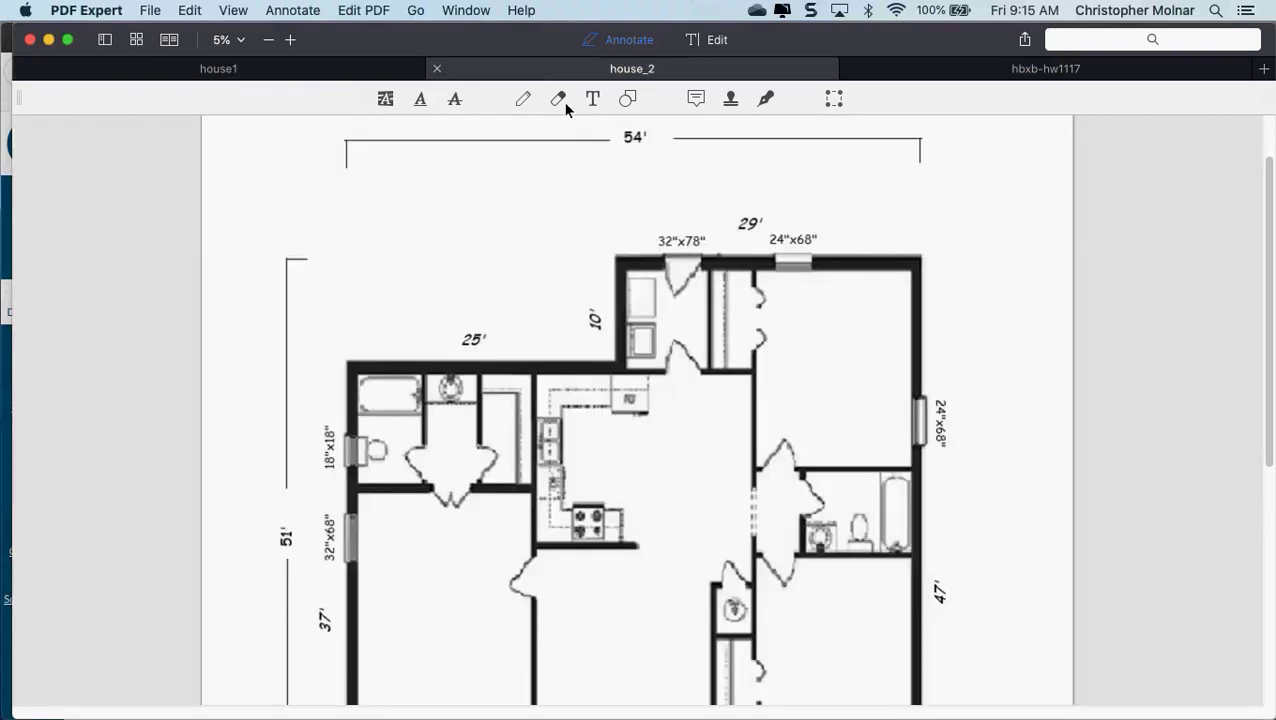
scroll(568, 310, down, 5)
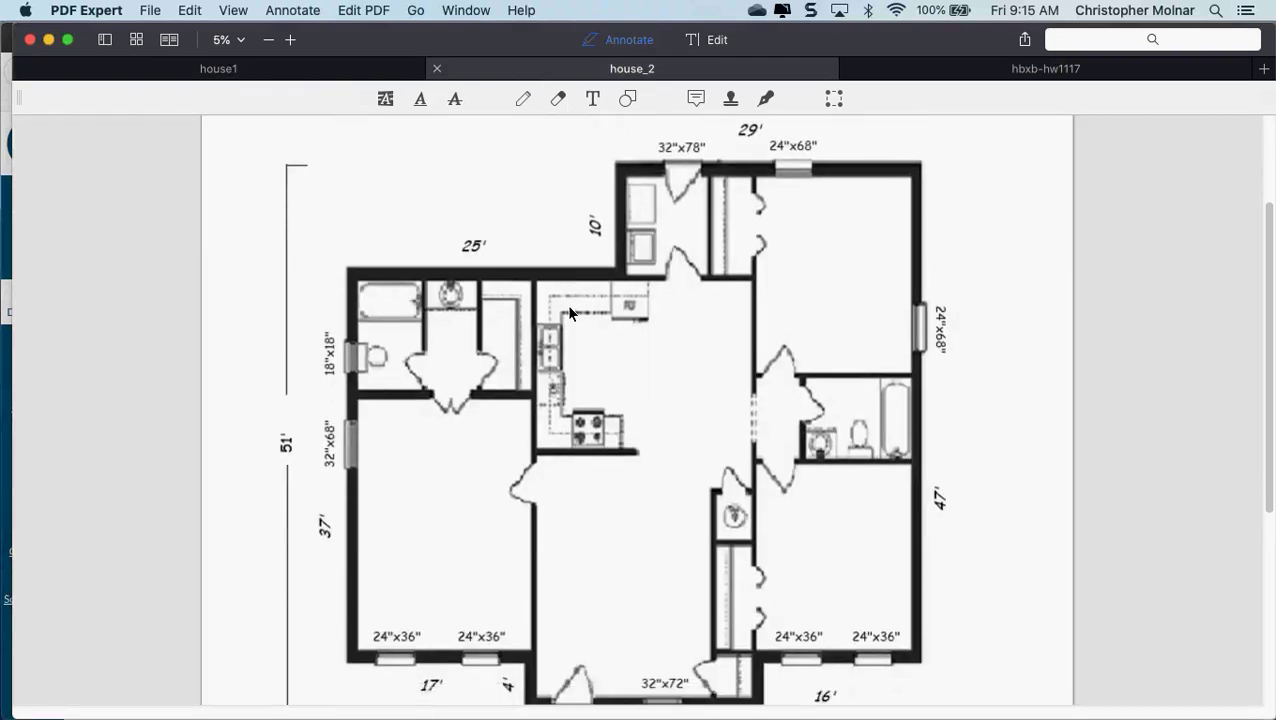
scroll(570, 313, down, 3)
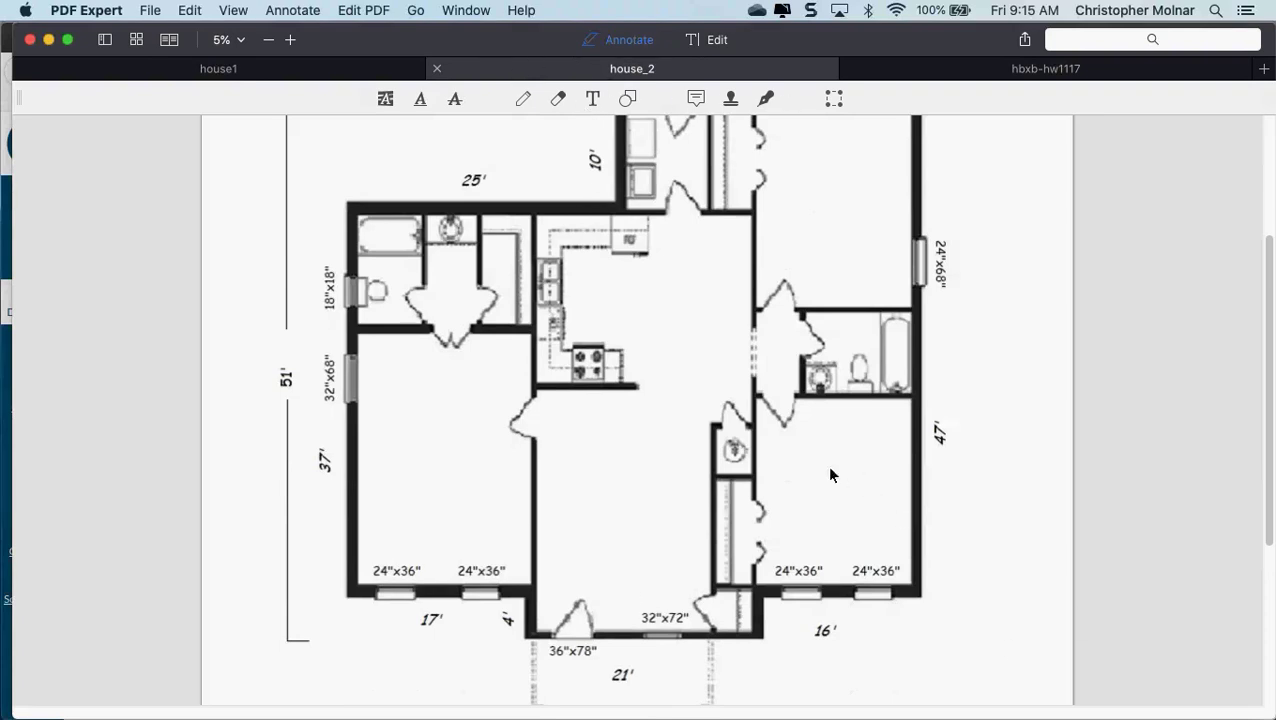
click(190, 12)
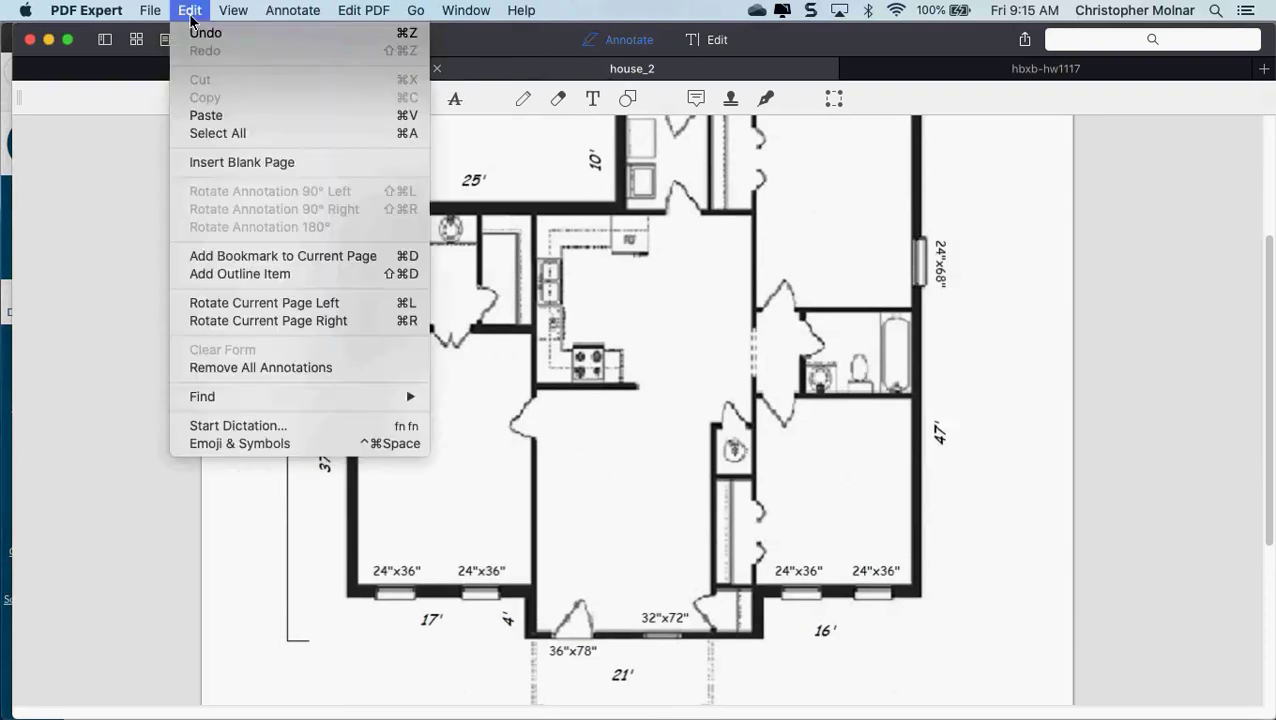
click(665, 372)
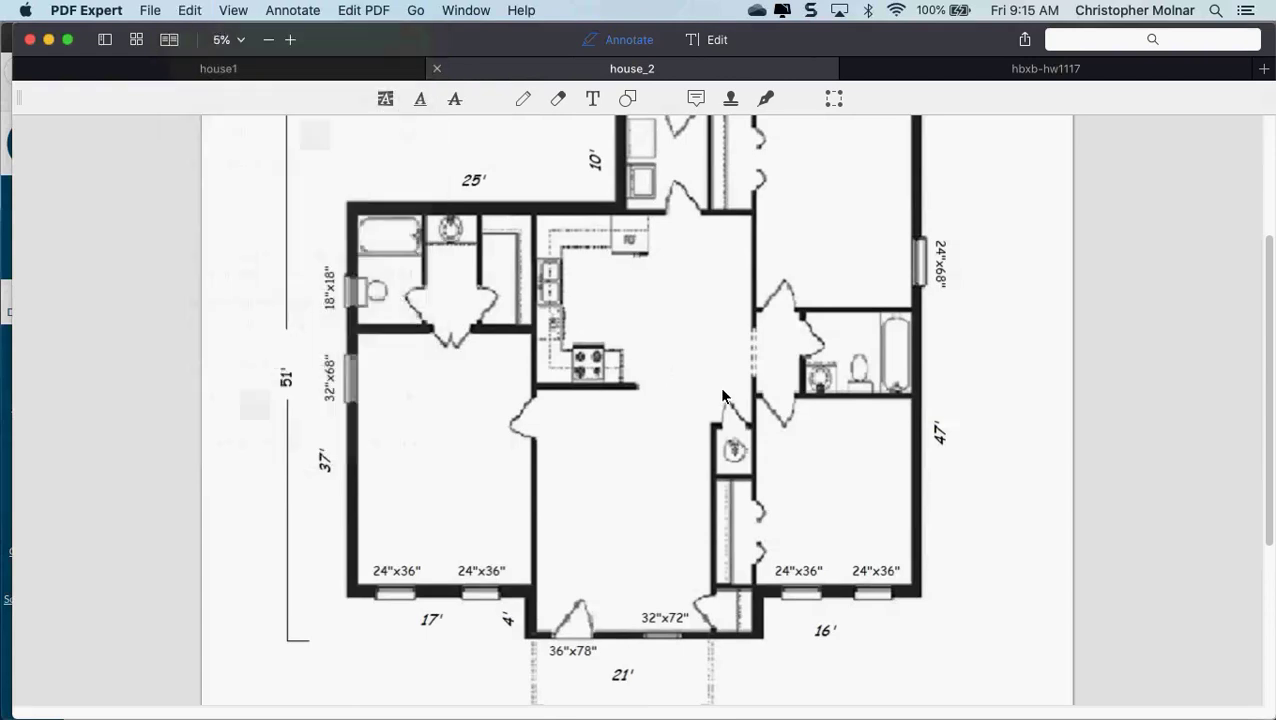
click(267, 44)
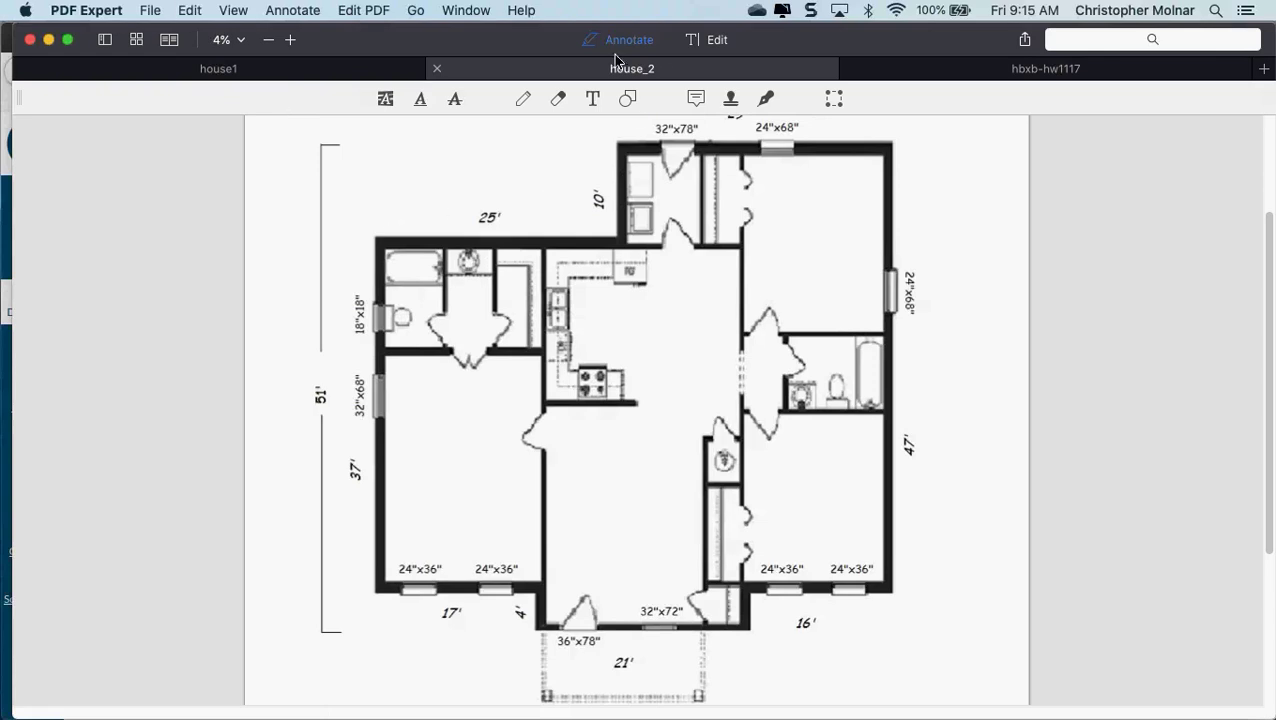
- Draw green ovals on the house_2 plan around the bathroom on the 47' side, the bathroom near the 25' wall, and the kitchen
click(630, 102)
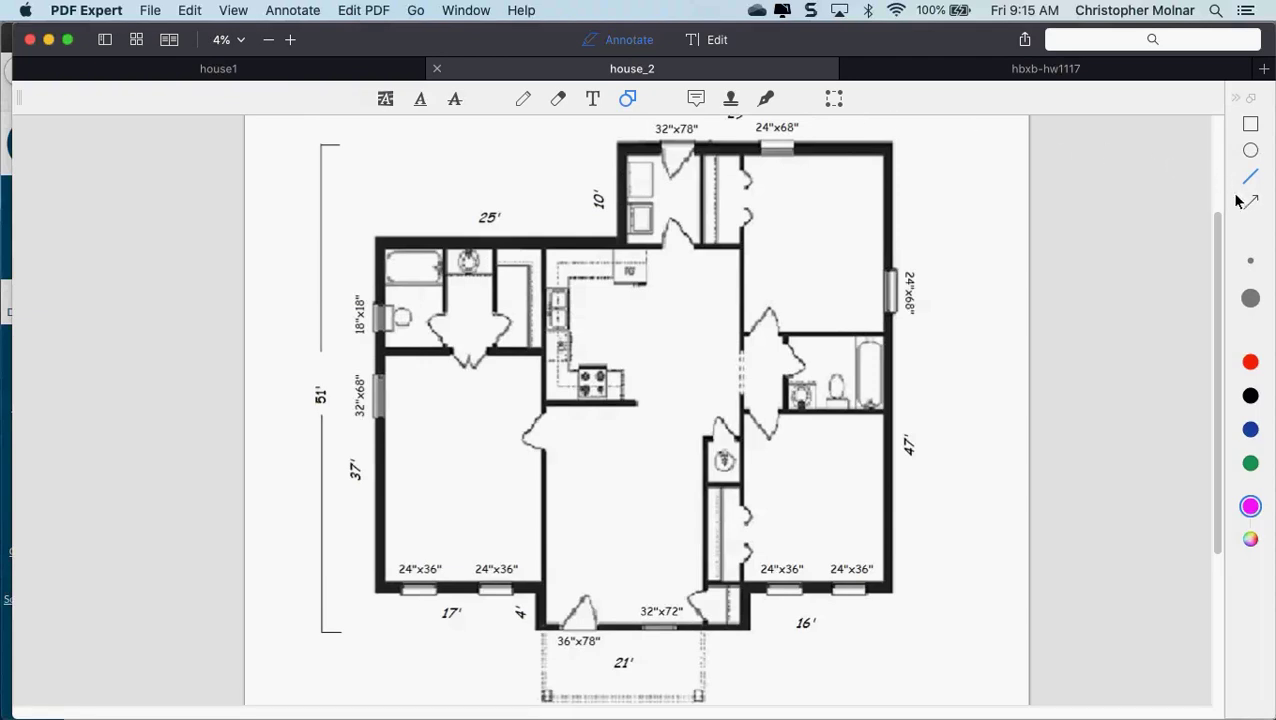
click(1250, 152)
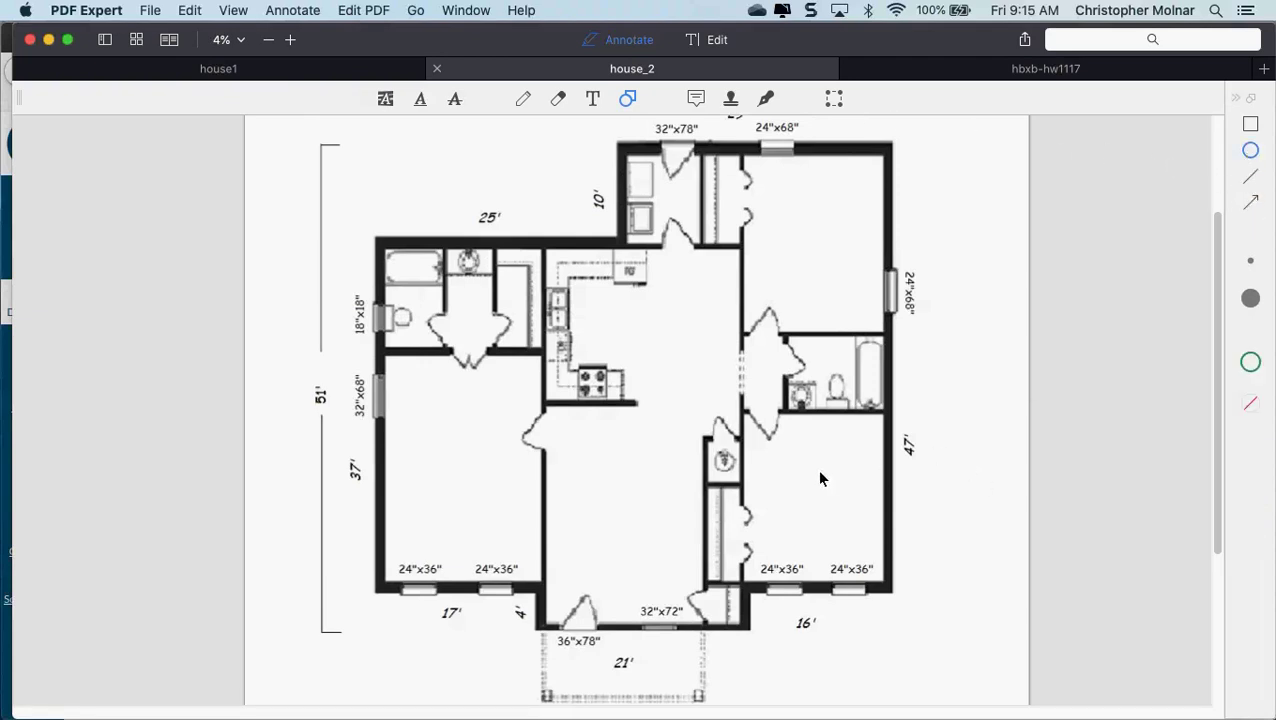
mouse_move(920, 324)
mouse_down()
mouse_move(766, 346)
mouse_move(746, 424)
mouse_up()
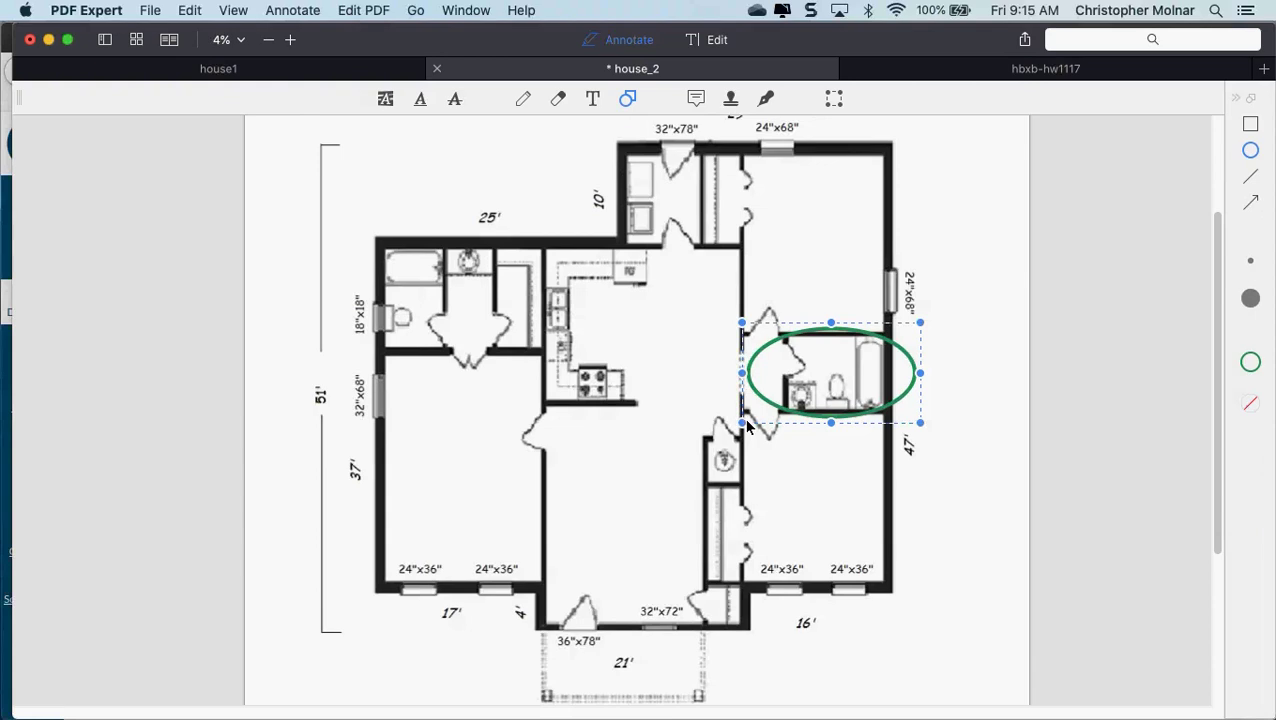
drag(448, 244, 407, 347)
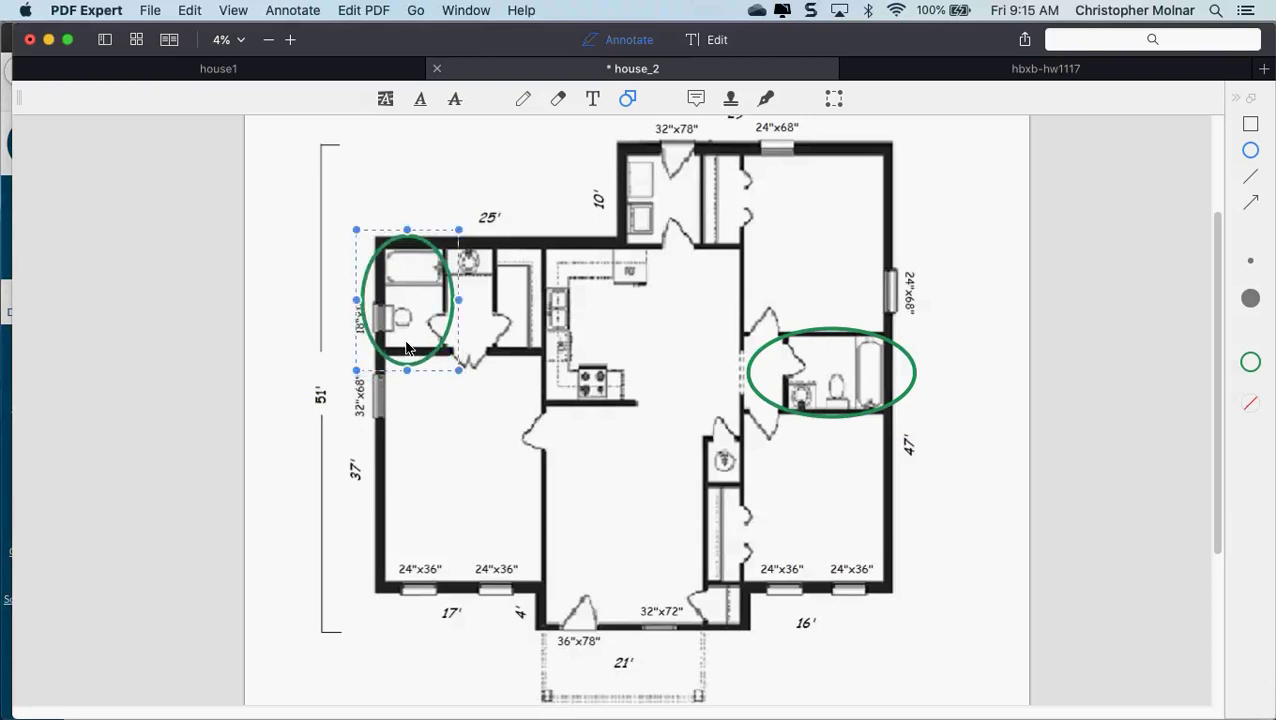
drag(667, 281, 544, 406)
drag(627, 341, 639, 333)
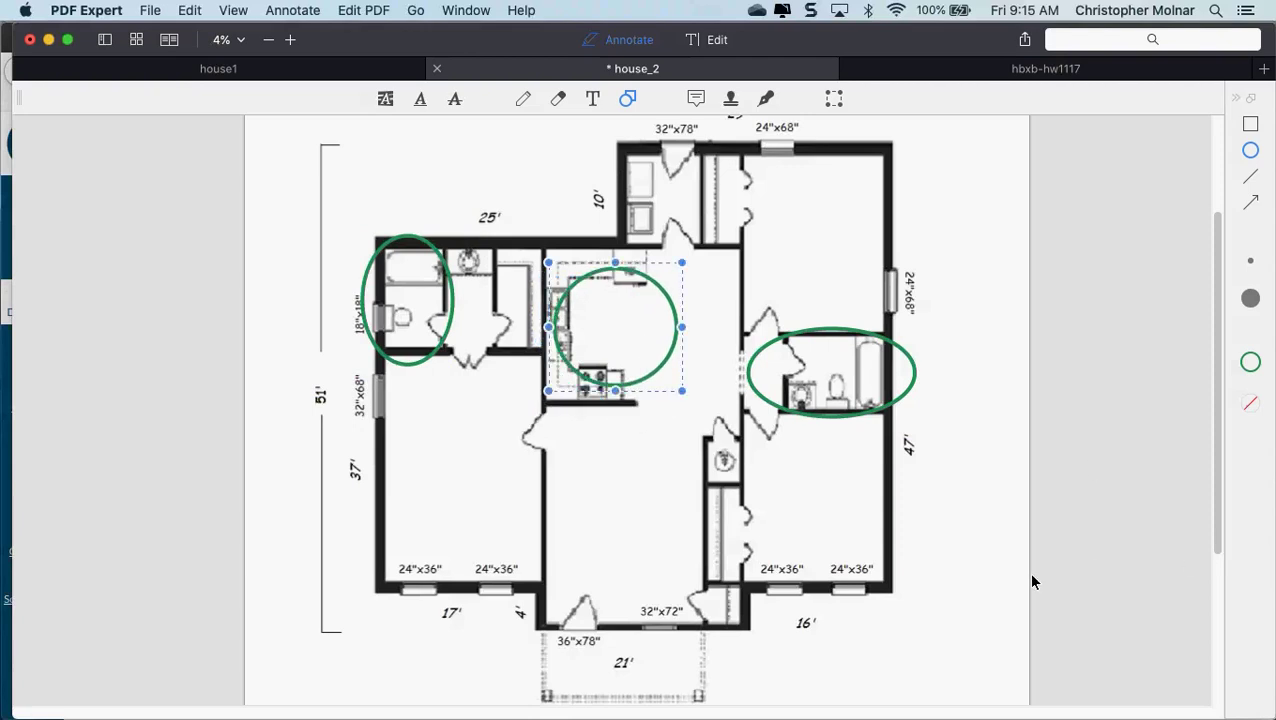
click(1084, 490)
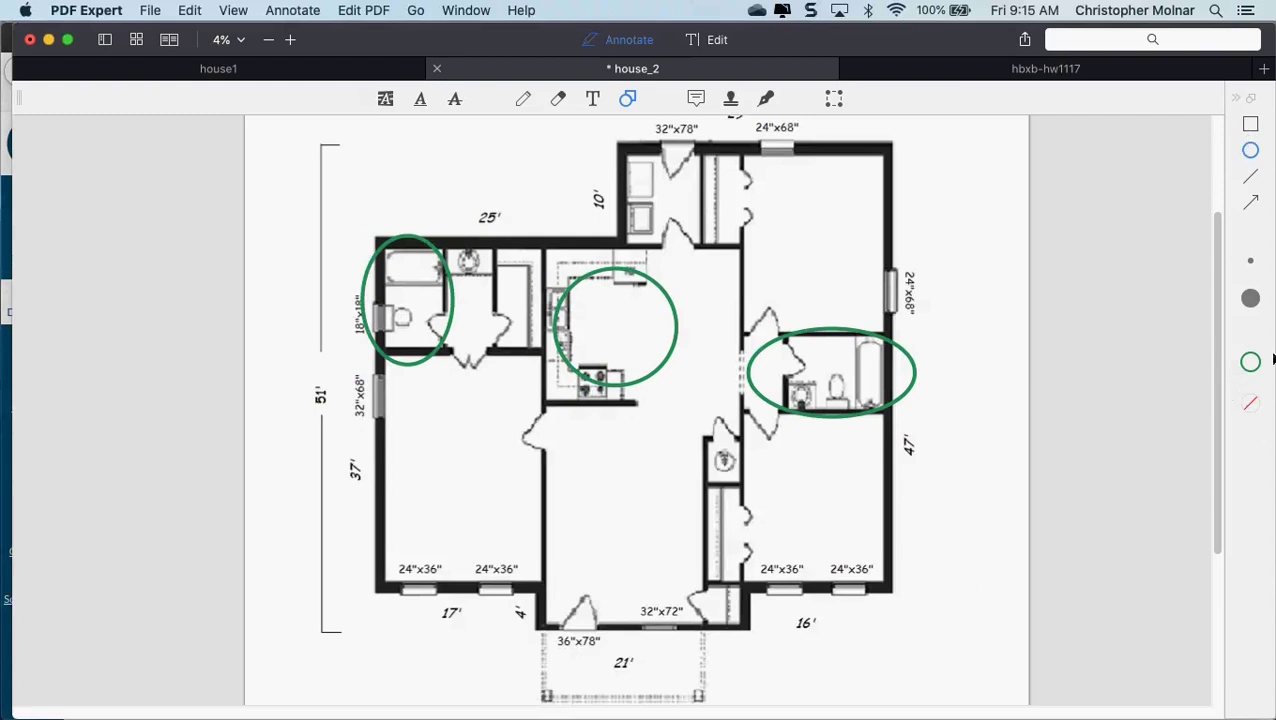
- Set the outline color to purple and draw a small circle just outside the exterior wall by the bathroom on the 47' side
click(1250, 362)
click(1170, 380)
mouse_move(926, 373)
mouse_down()
mouse_move(927, 425)
mouse_move(982, 416)
mouse_move(935, 415)
mouse_up()
click(966, 334)
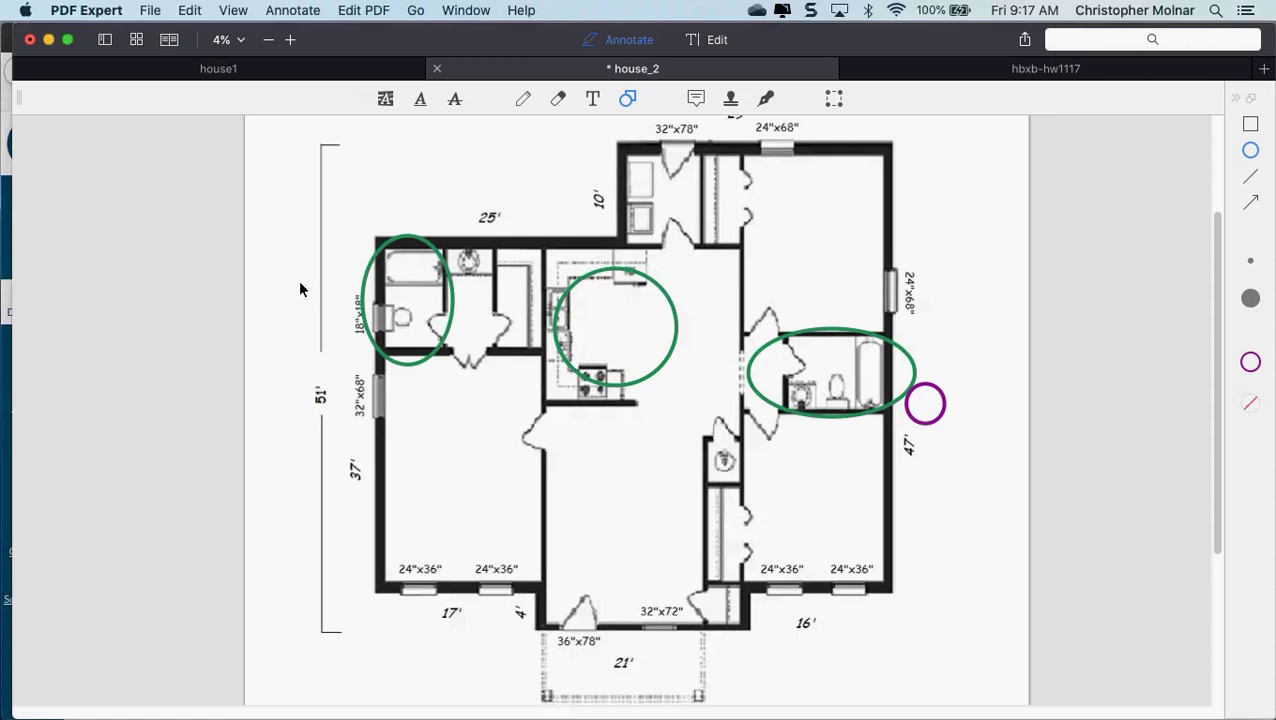
- Delete the three green ovals around the kitchen and the two bathrooms
click(590, 280)
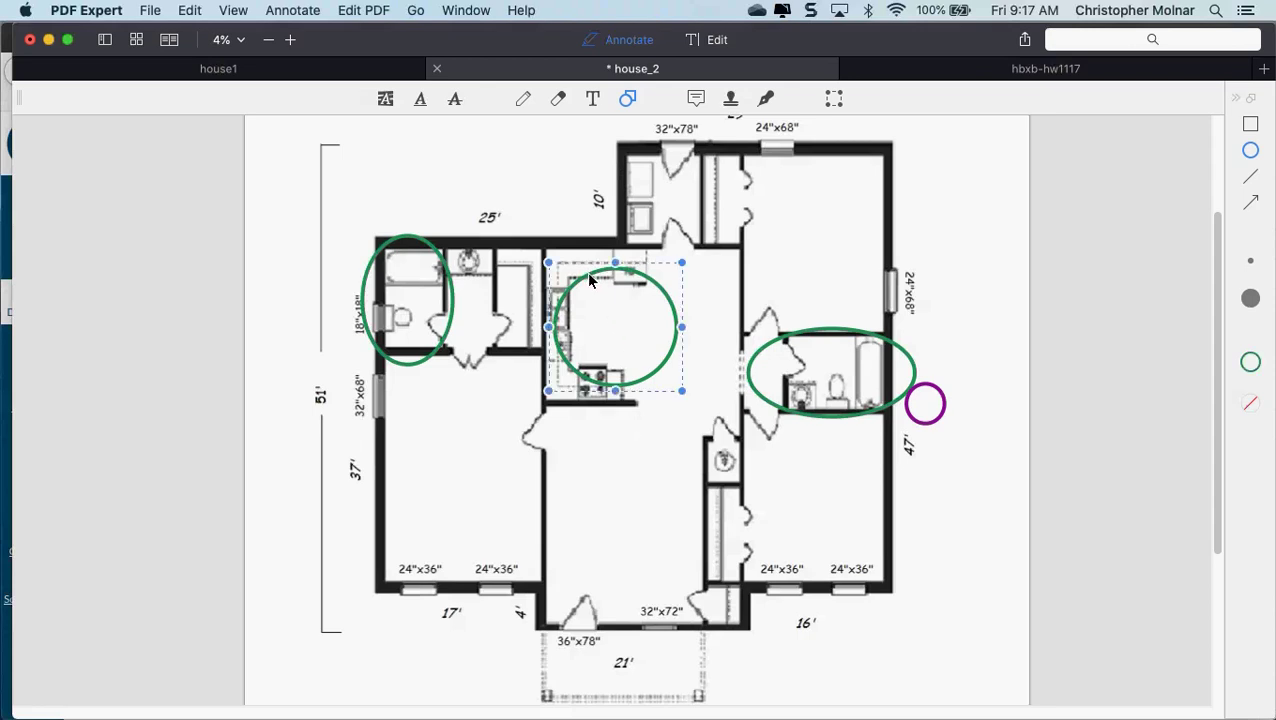
key(BackSpace)
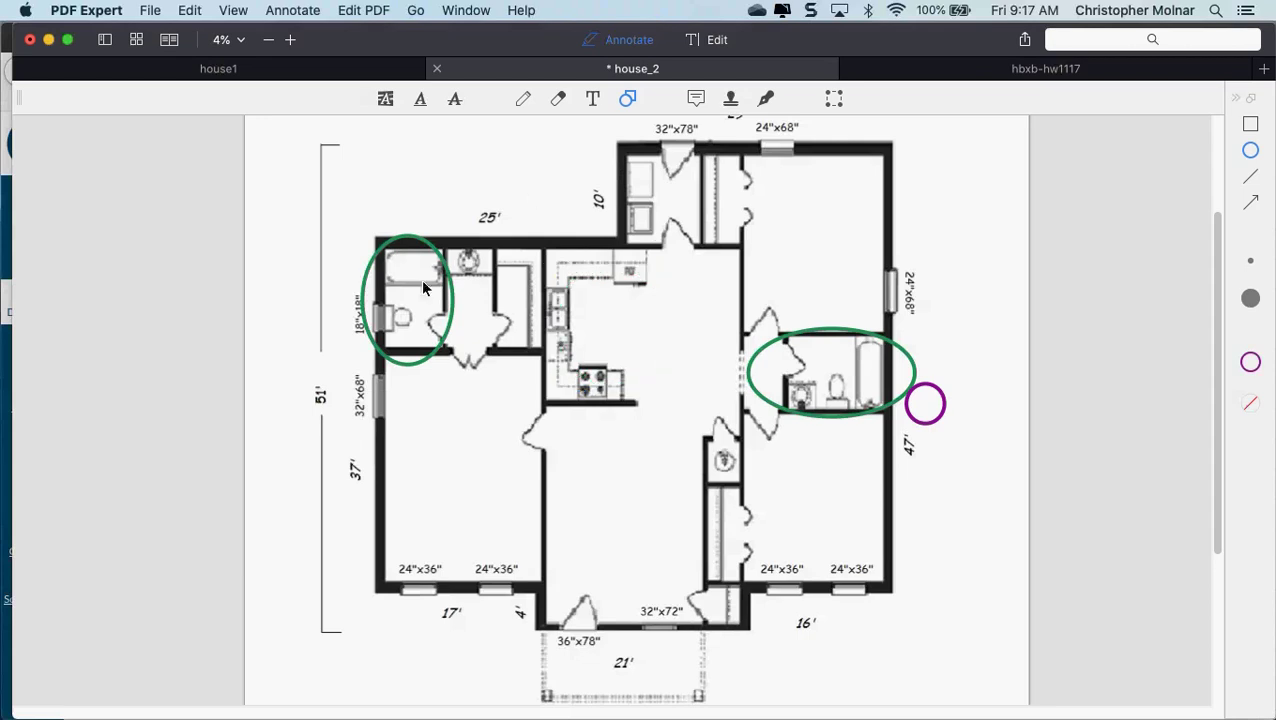
click(438, 255)
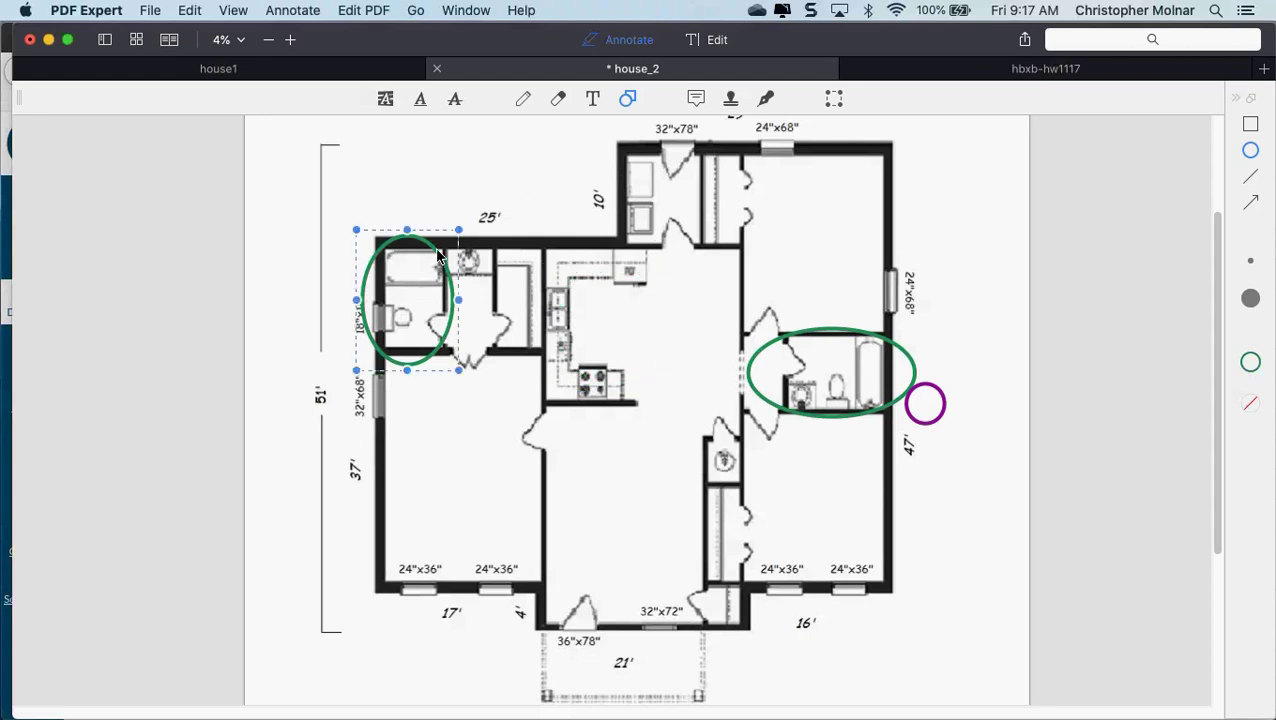
key(BackSpace)
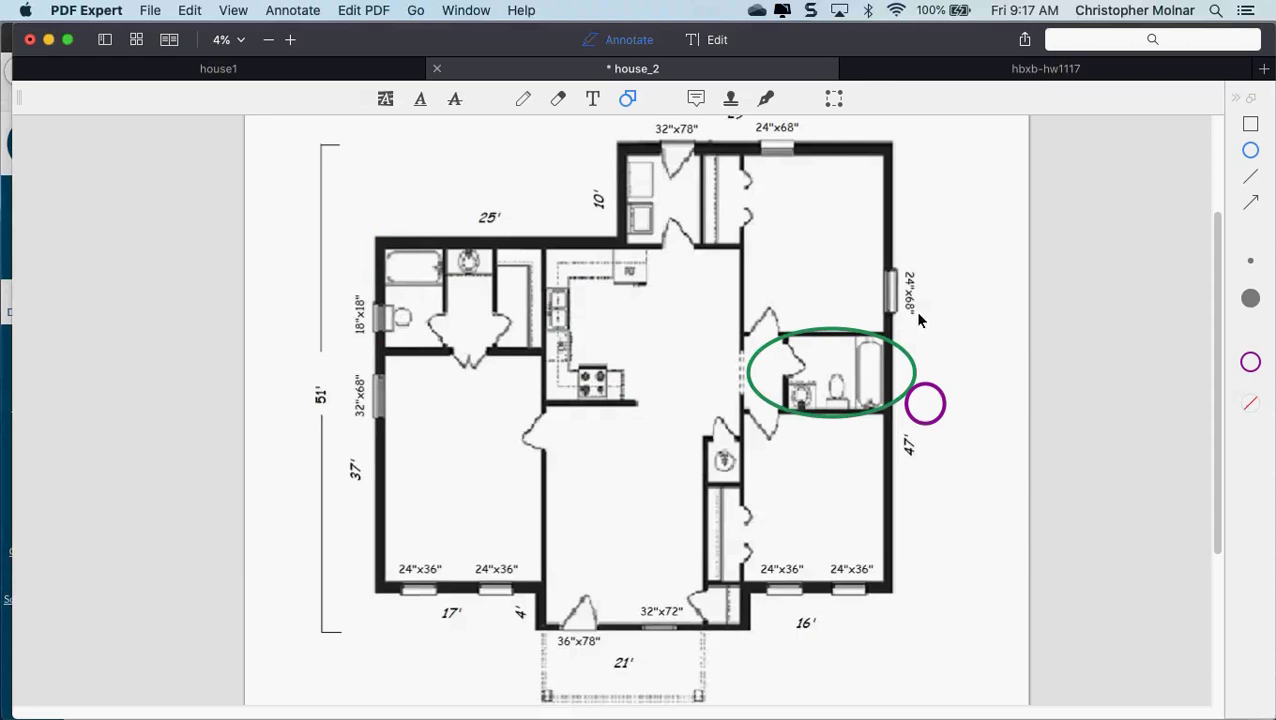
click(825, 333)
key(BackSpace)
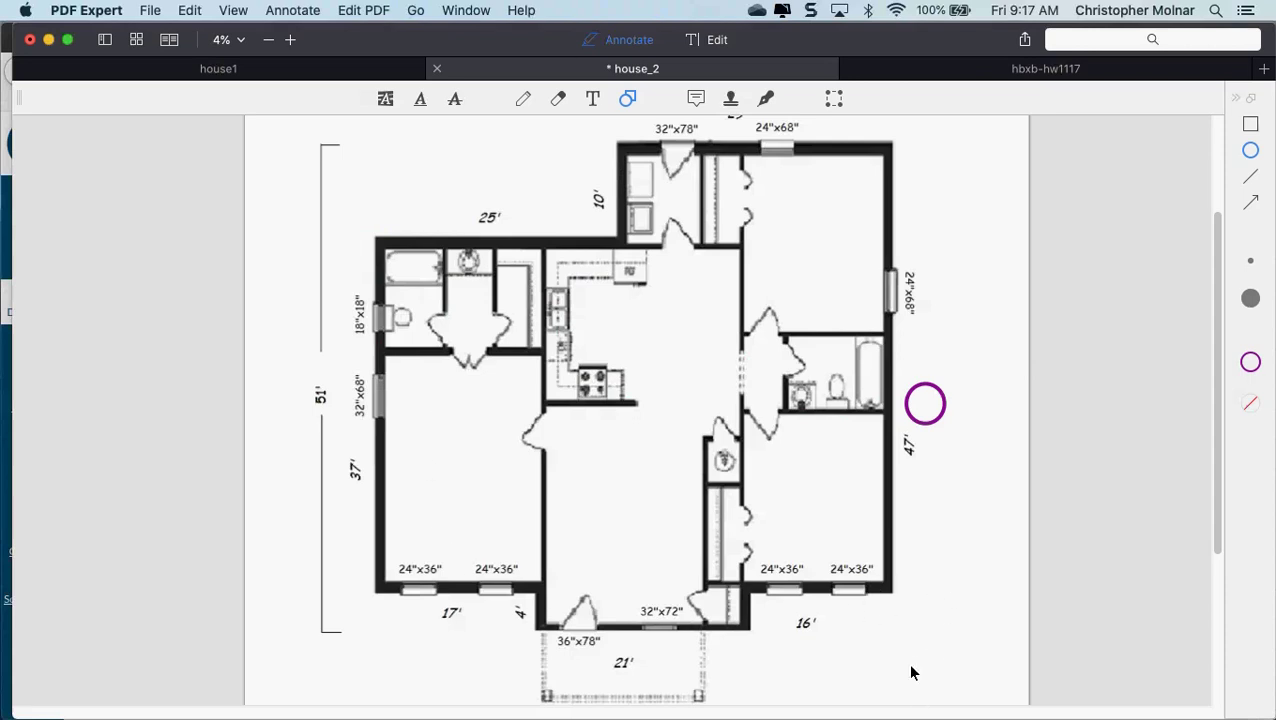
- Copy the magenta hatched line below the building notes and place the copy inside the 17' room along its two 24"x36" windows
scroll(690, 400, down, 5)
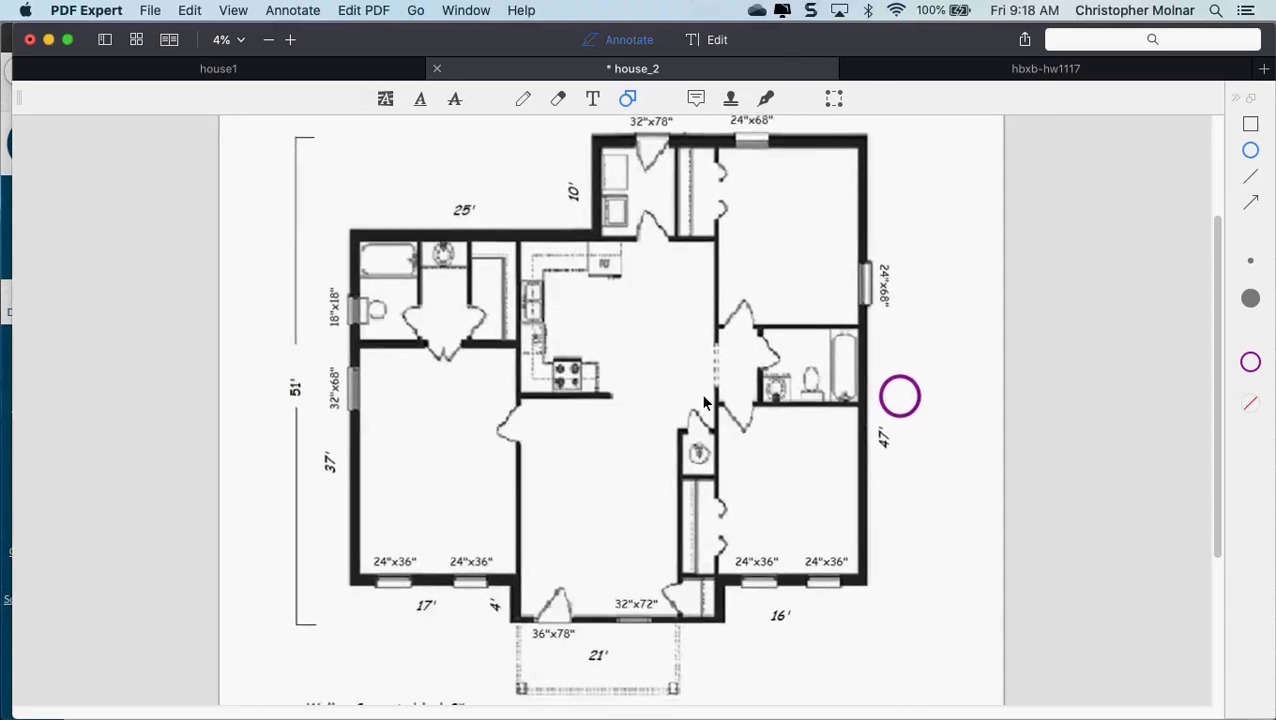
scroll(705, 530, down, 1)
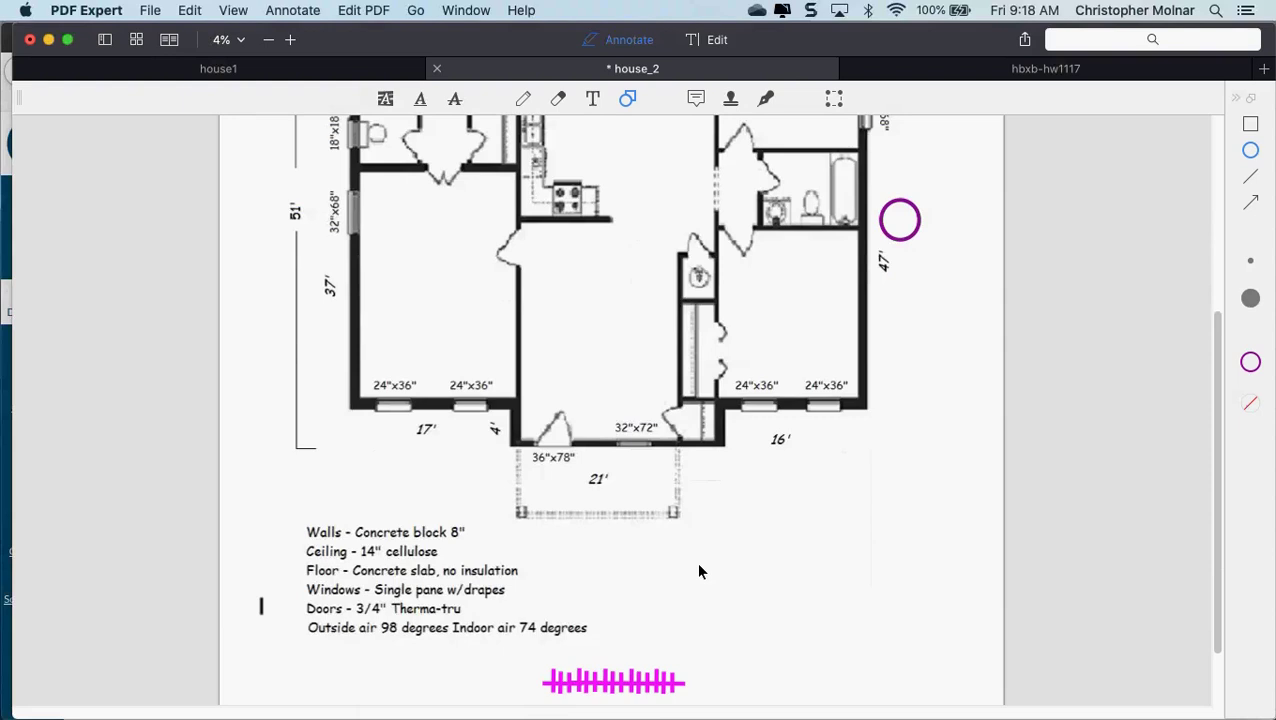
key(Escape)
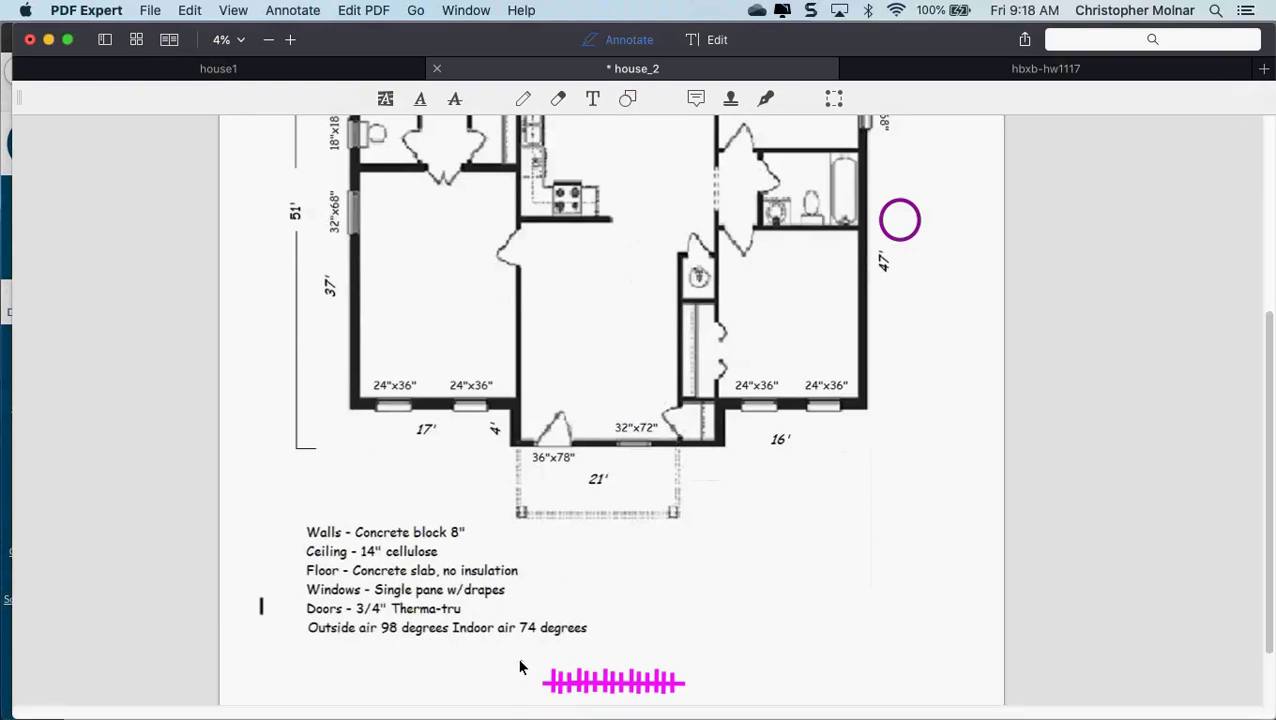
click(638, 696)
right_click(638, 698)
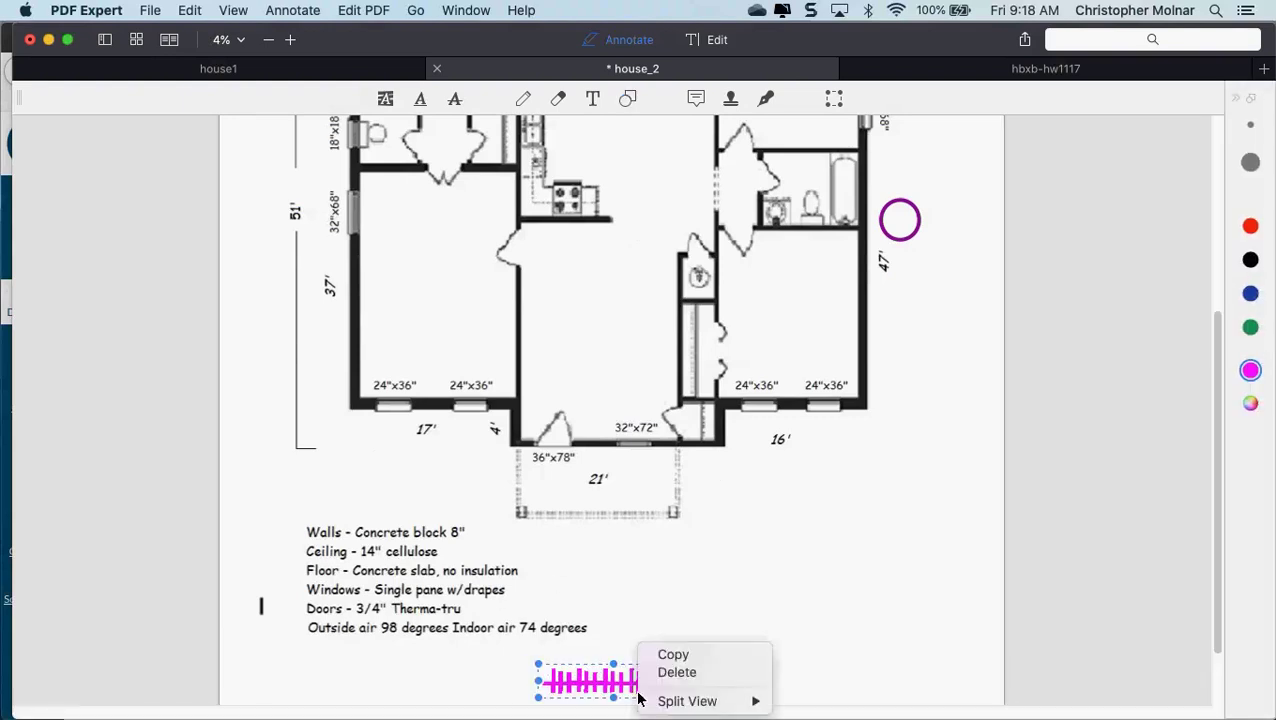
click(656, 656)
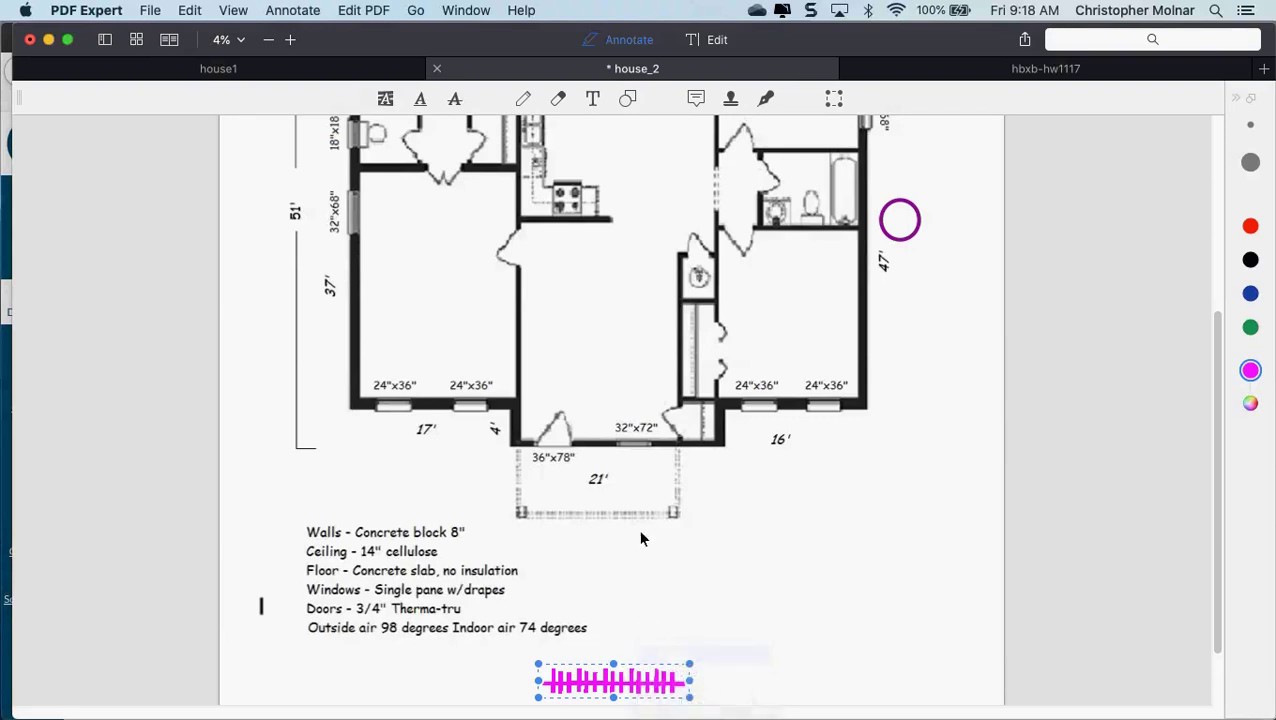
right_click(755, 541)
click(800, 541)
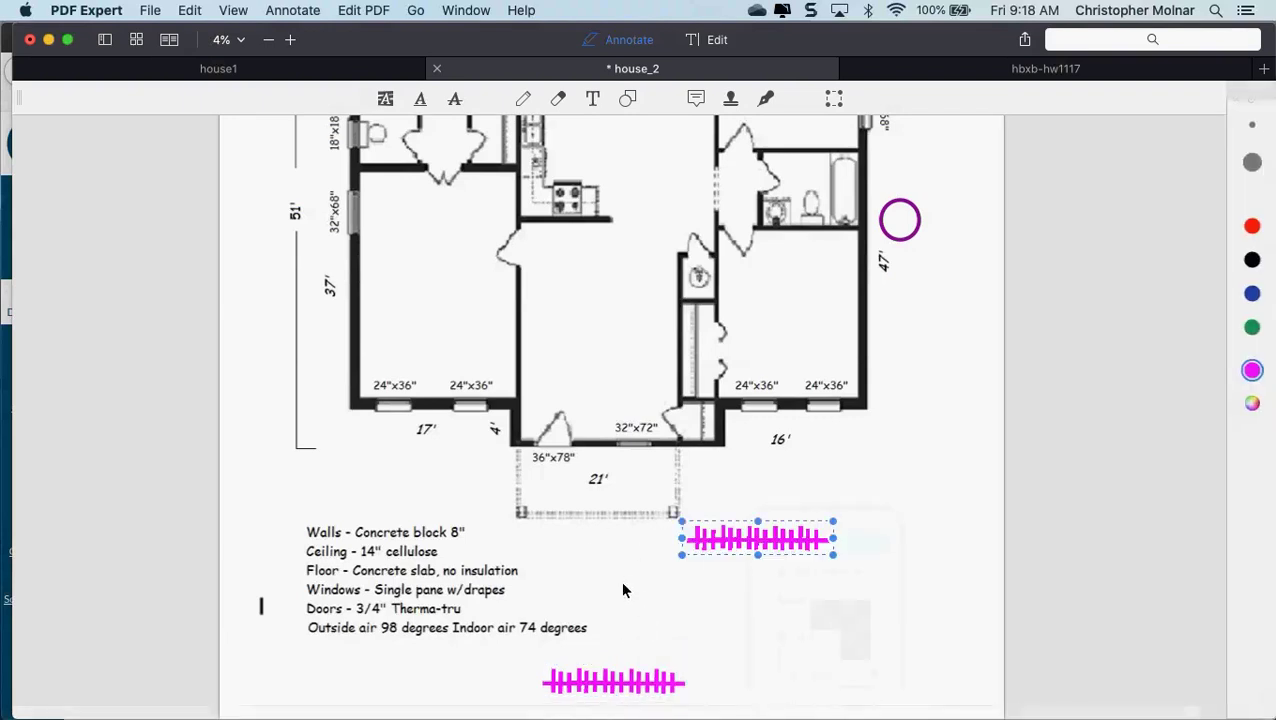
drag(758, 540, 447, 393)
click(790, 393)
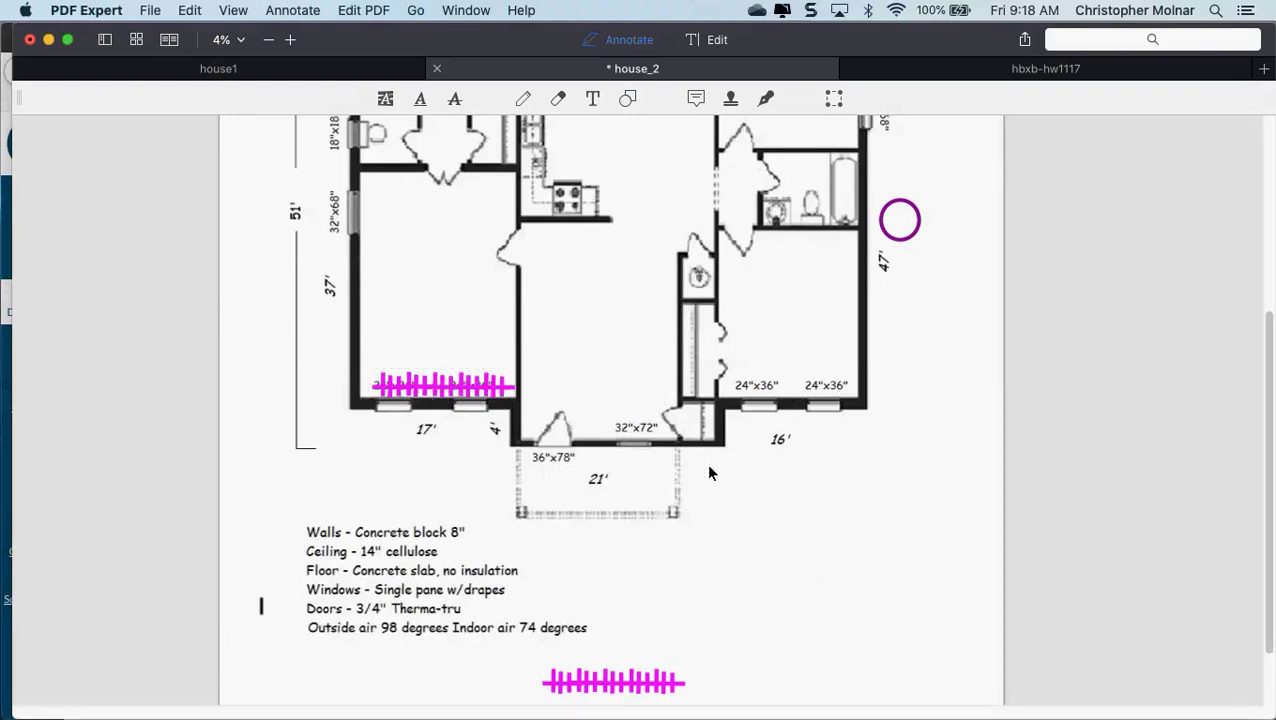
- Delete the magenta hatched line from the 17' room
scroll(782, 168, up, 3)
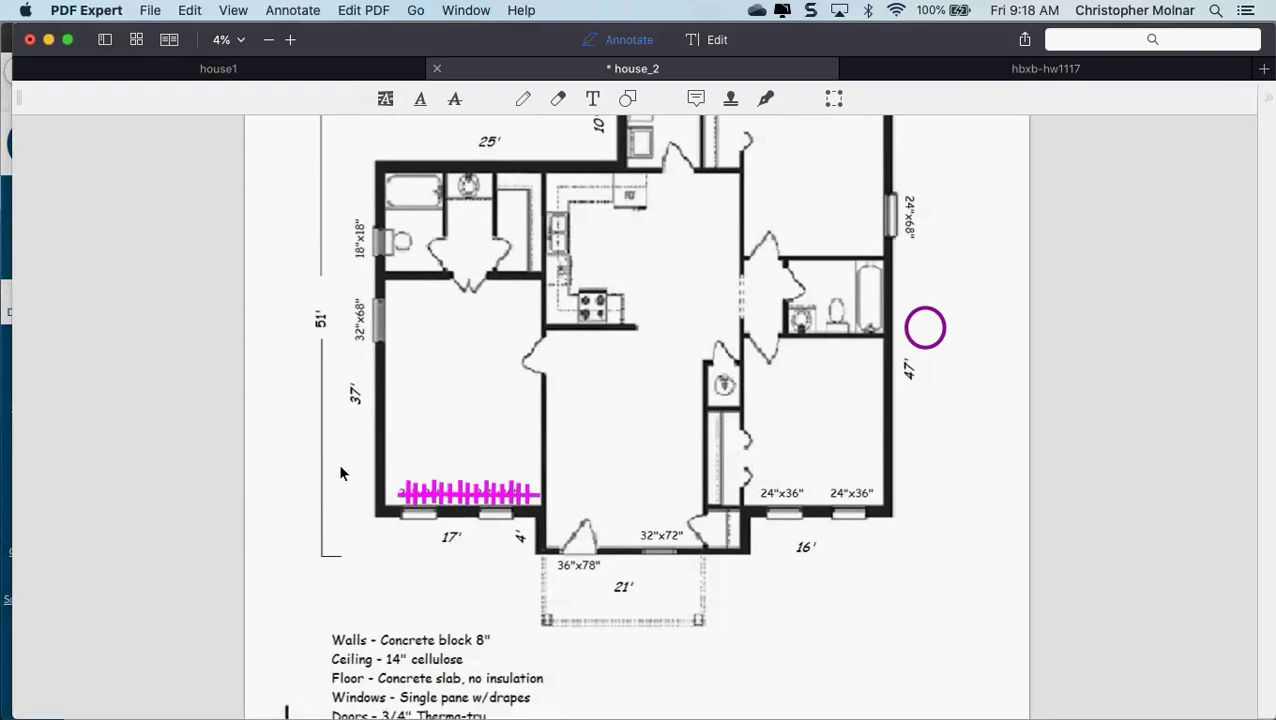
drag(391, 463, 543, 527)
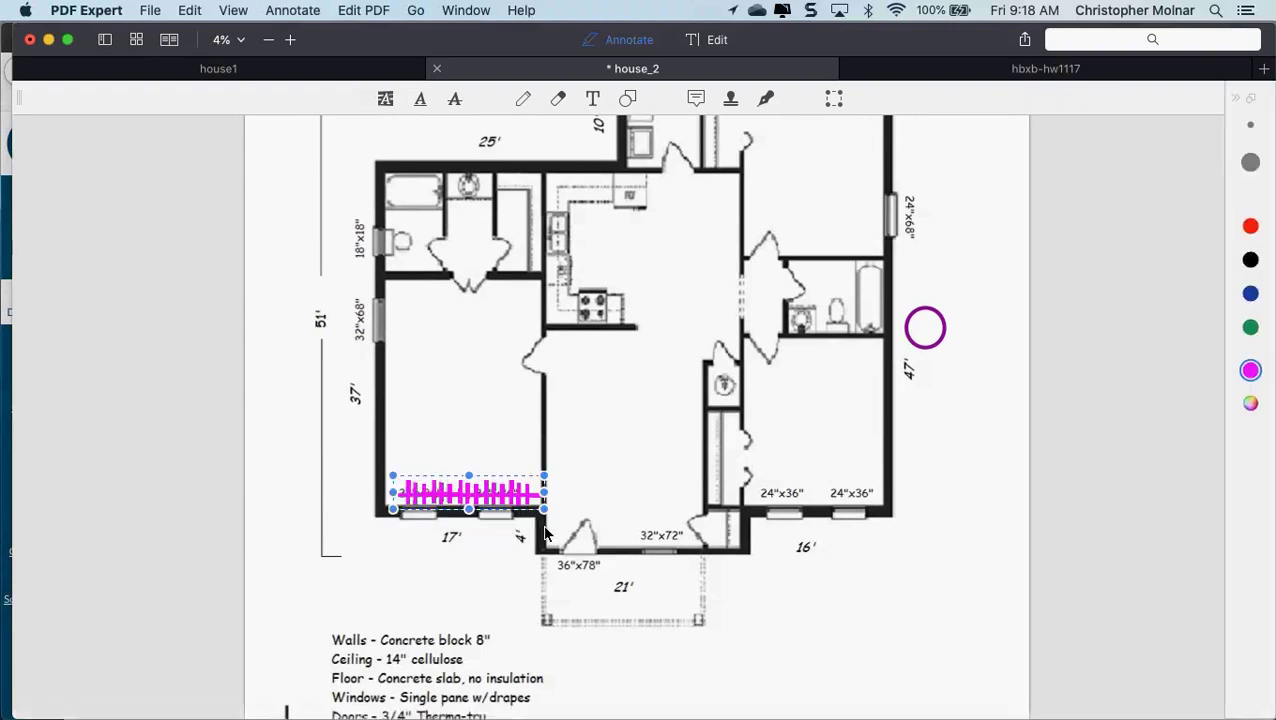
key(BackSpace)
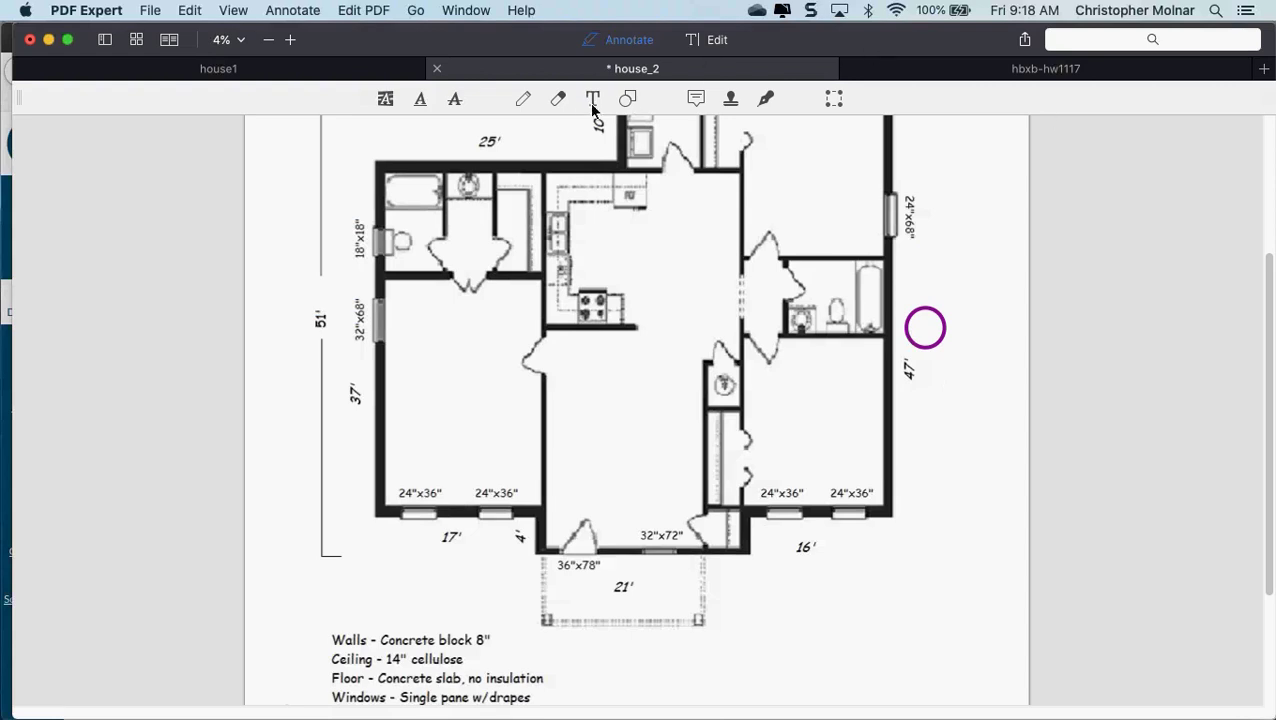
- Strike out the "Floor - Concrete slab, no insulation" note with a straight magenta line
click(628, 99)
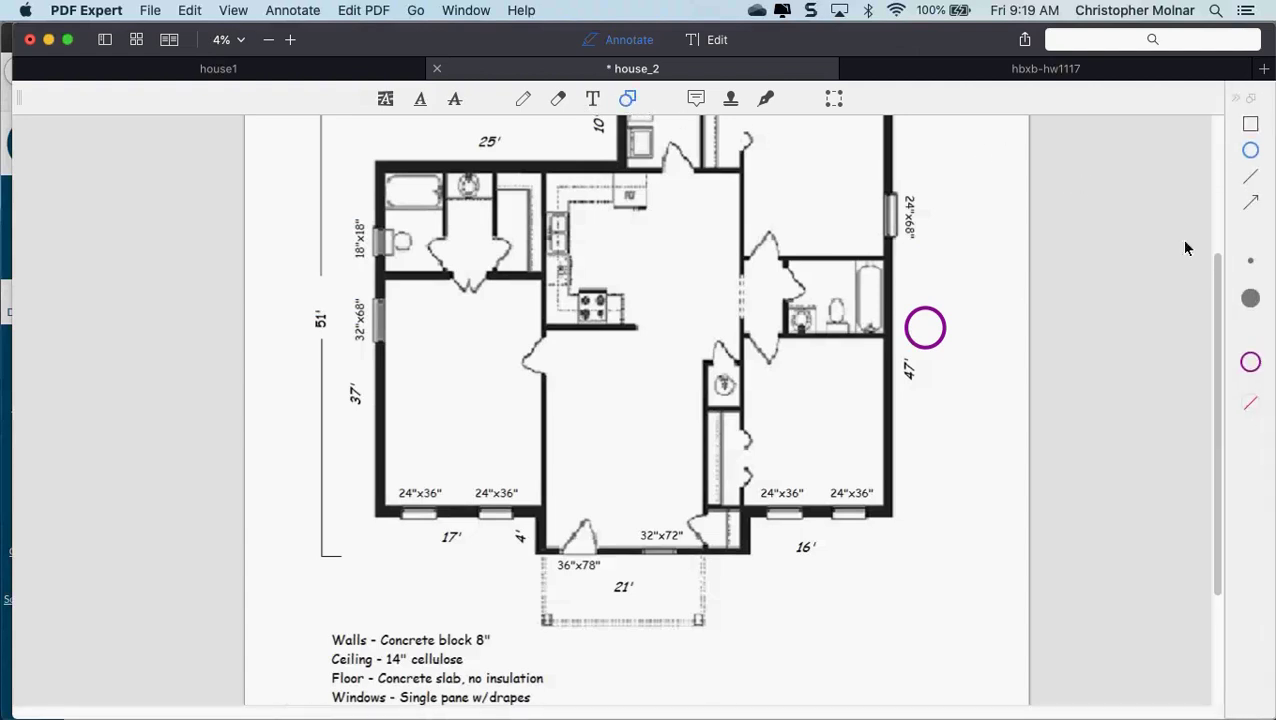
click(1254, 127)
scroll(400, 370, down, 3)
scroll(400, 370, right, 1)
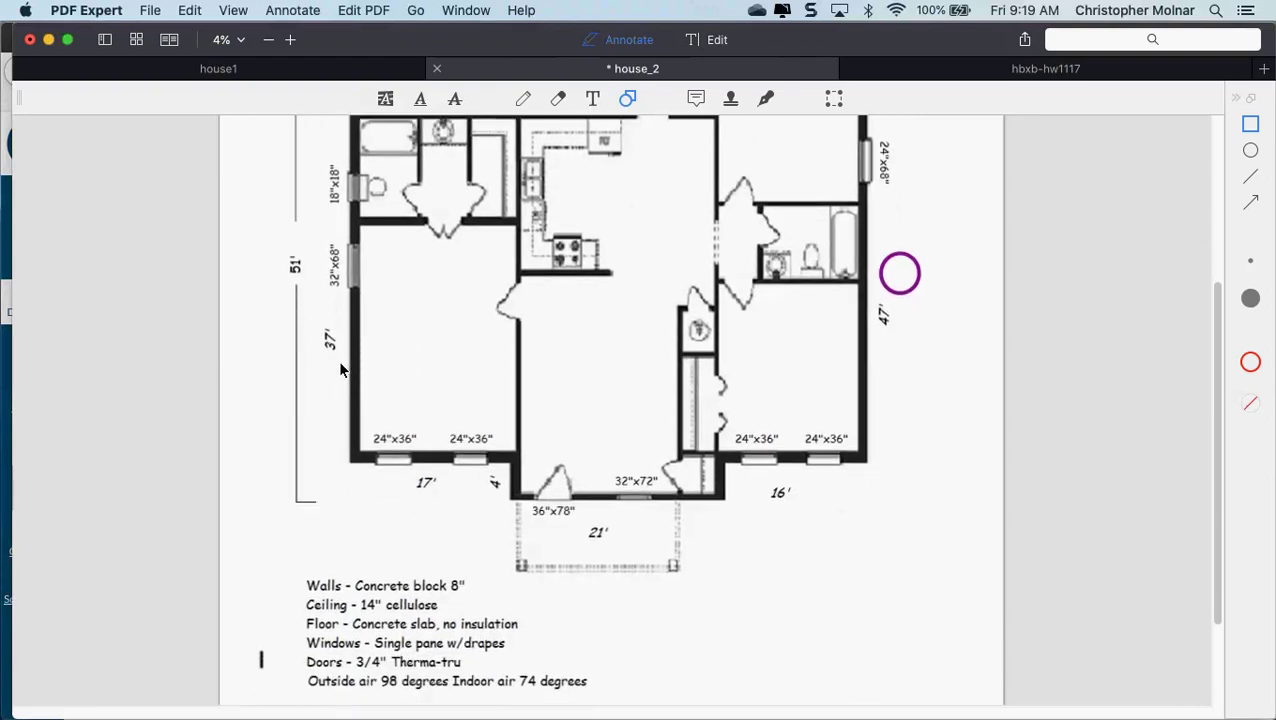
scroll(340, 370, up, 2)
scroll(340, 370, up, 1)
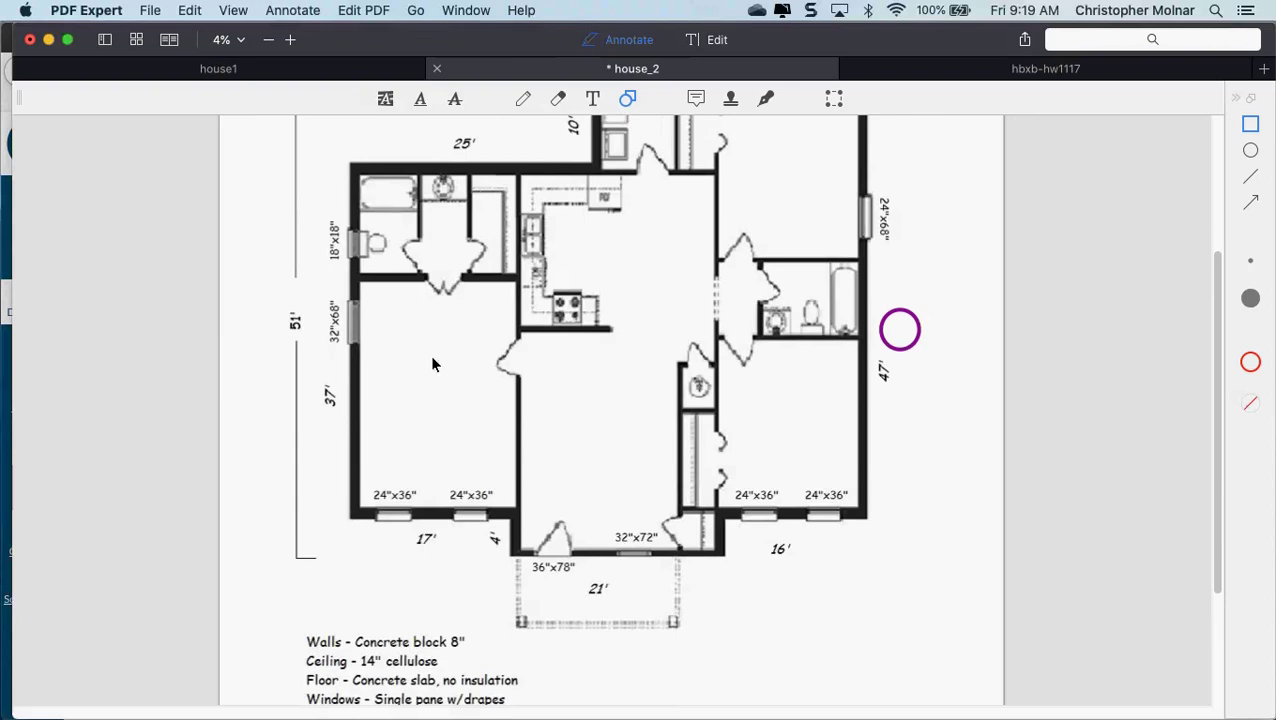
scroll(698, 300, up, 3)
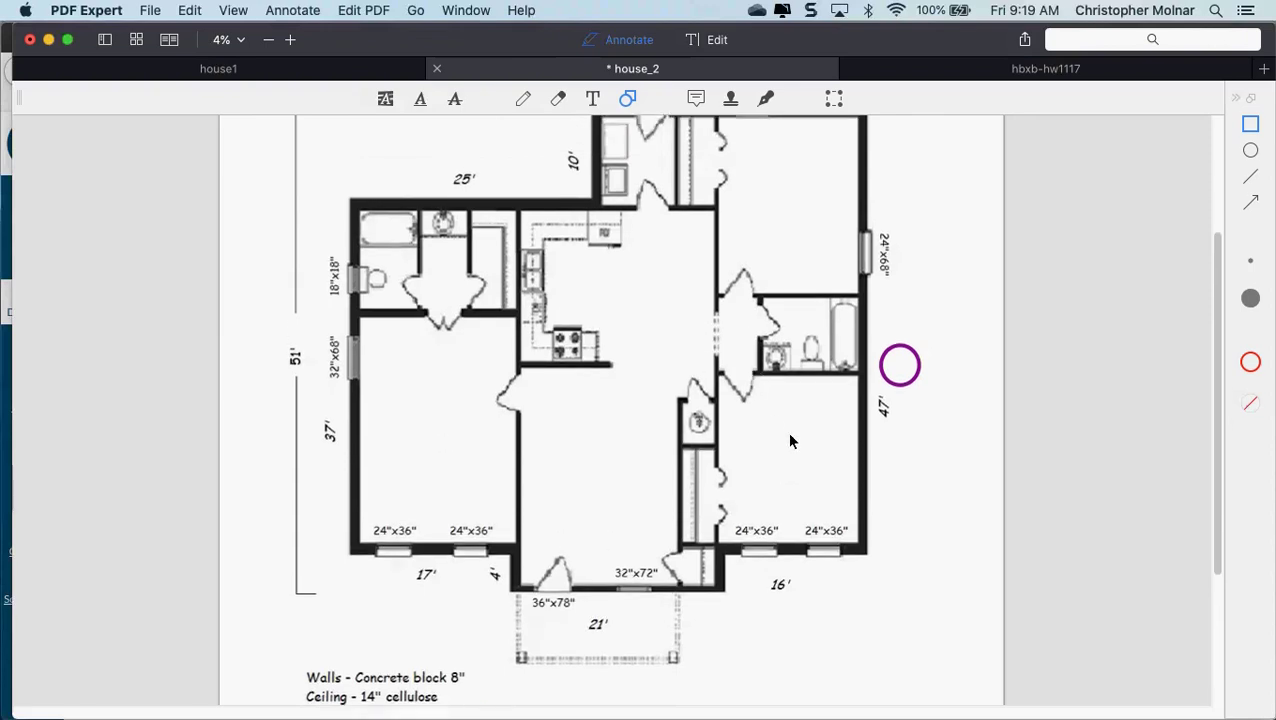
scroll(655, 560, down, 5)
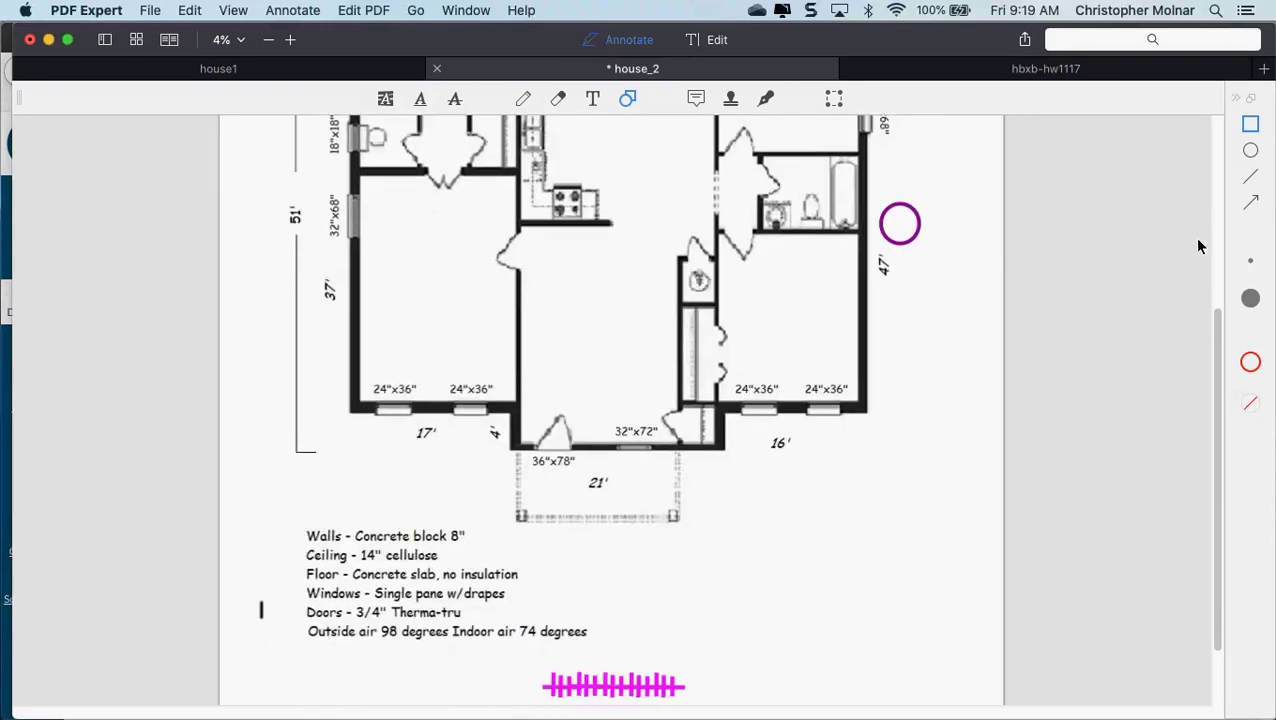
click(1248, 180)
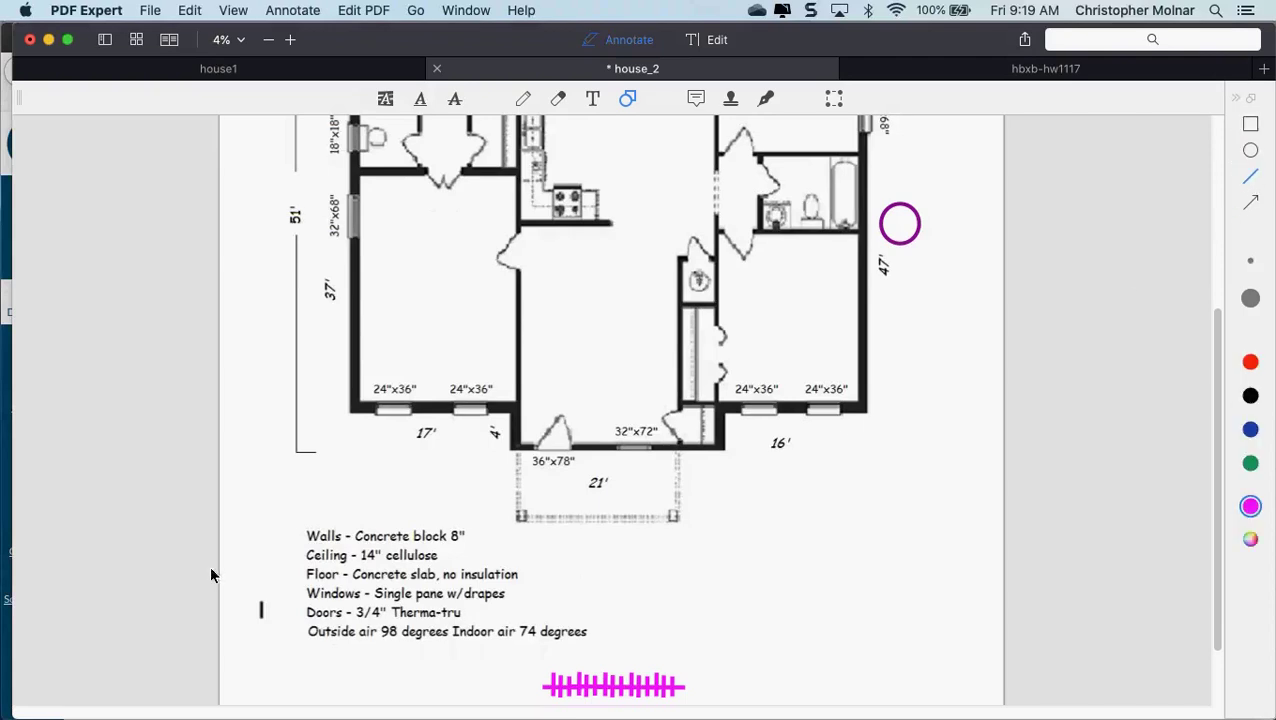
drag(287, 571, 539, 575)
click(782, 582)
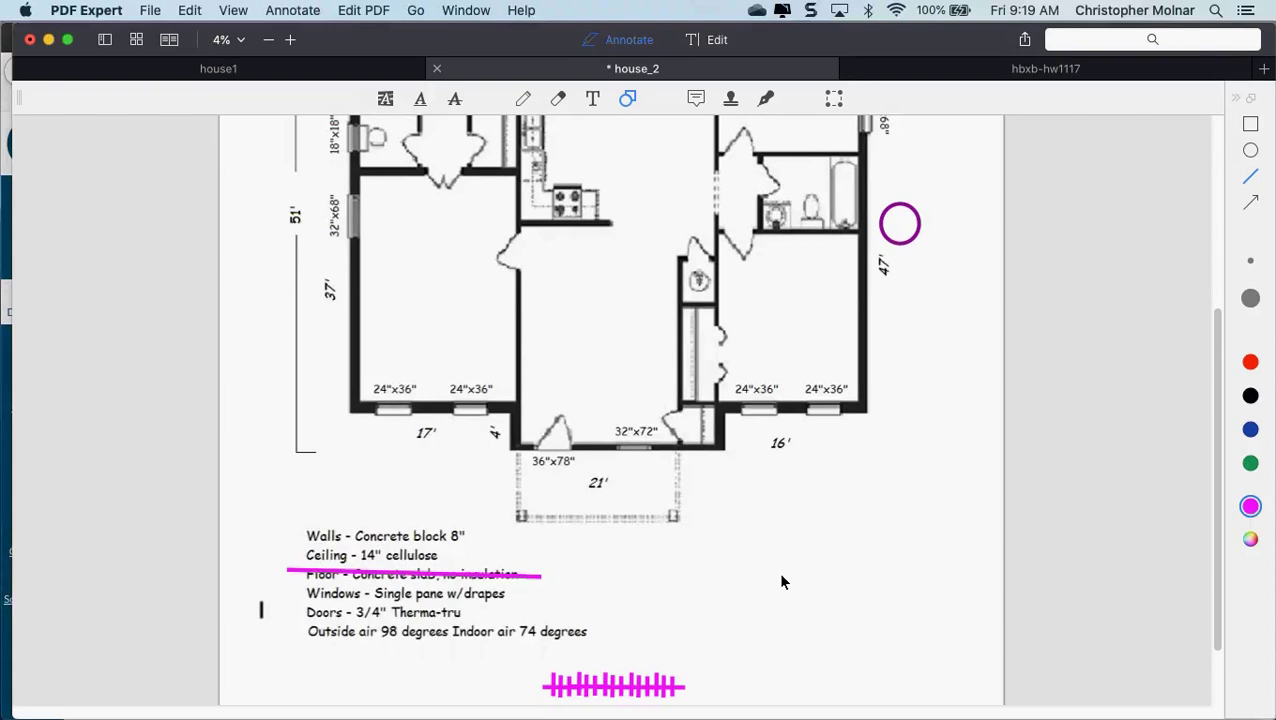
- Draw a small red rectangle inside the bedroom corner where the 29' wall meets the 47' wall
scroll(832, 558, up, 5)
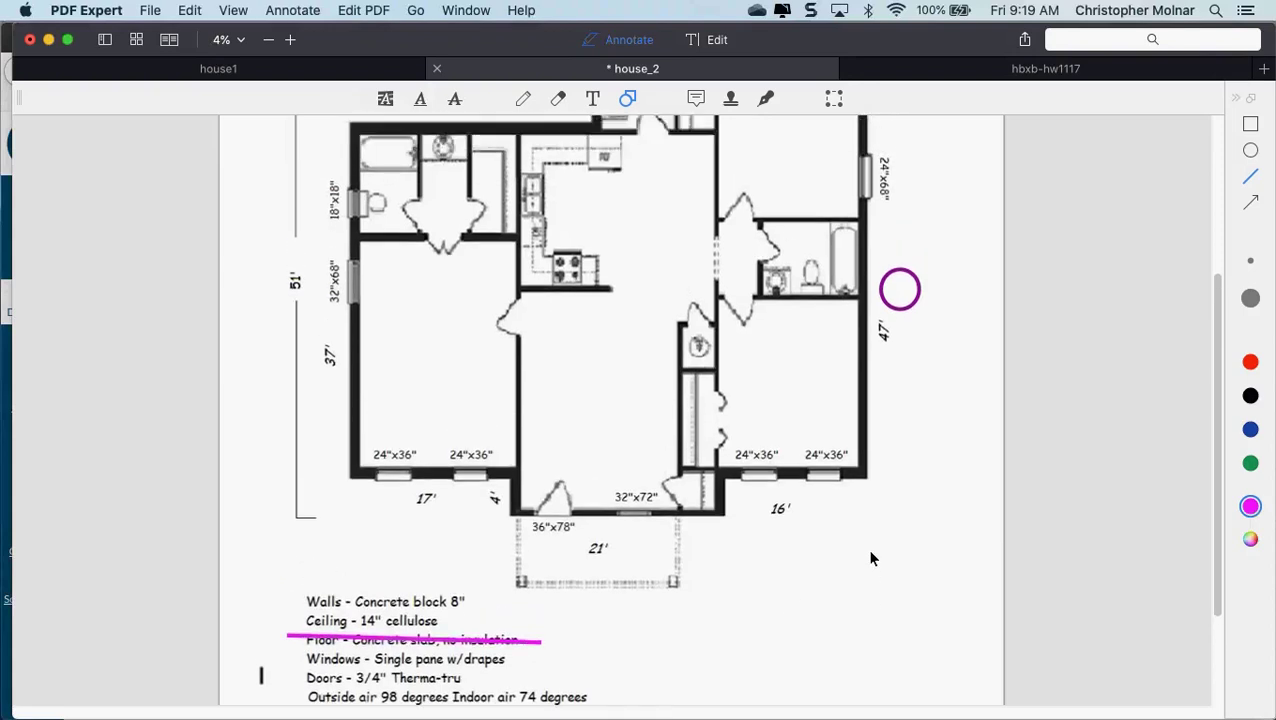
scroll(870, 558, down, 2)
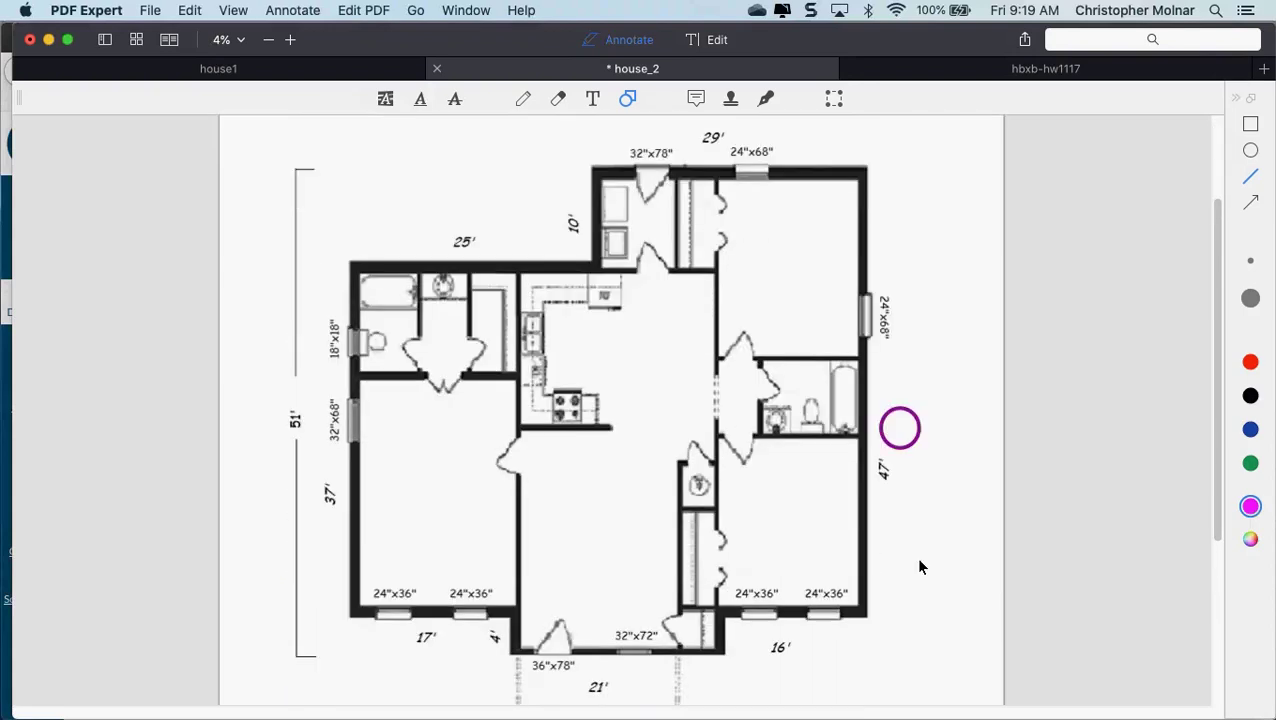
click(1250, 124)
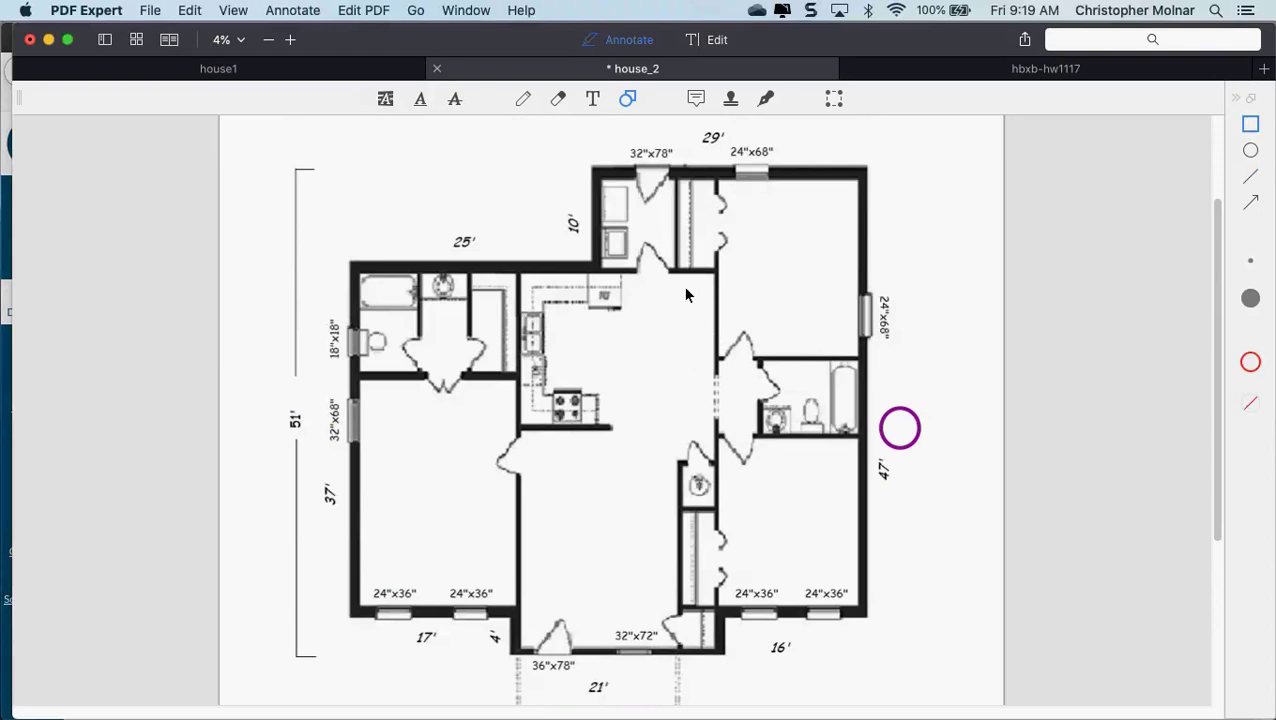
drag(823, 190, 857, 243)
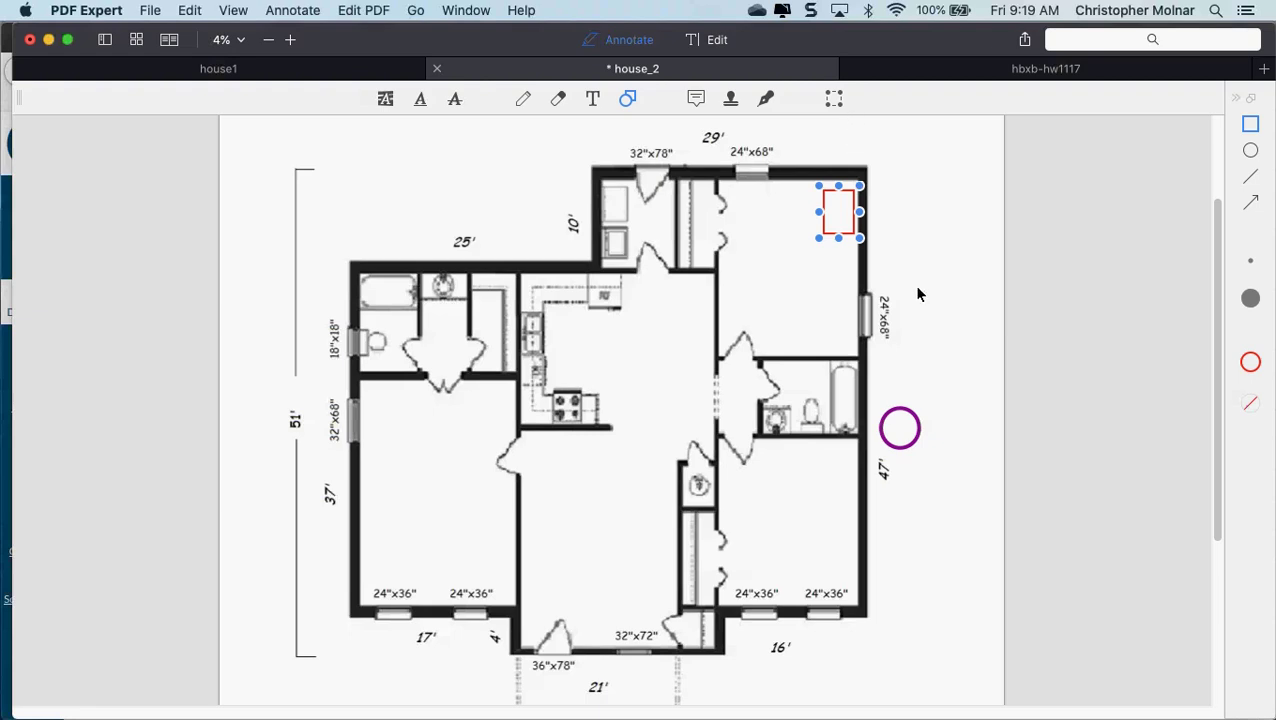
- Add the text label "B" inside the red rectangle
click(593, 98)
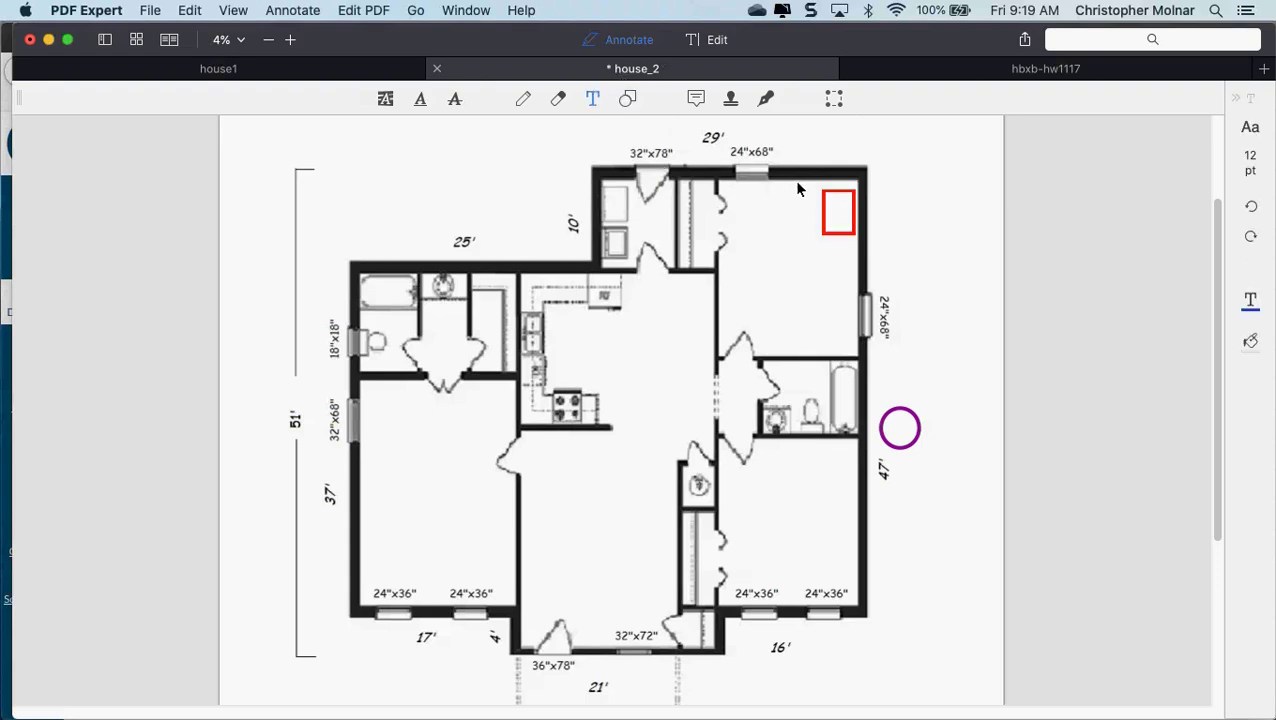
click(833, 218)
text(b)
key(BackSpace)
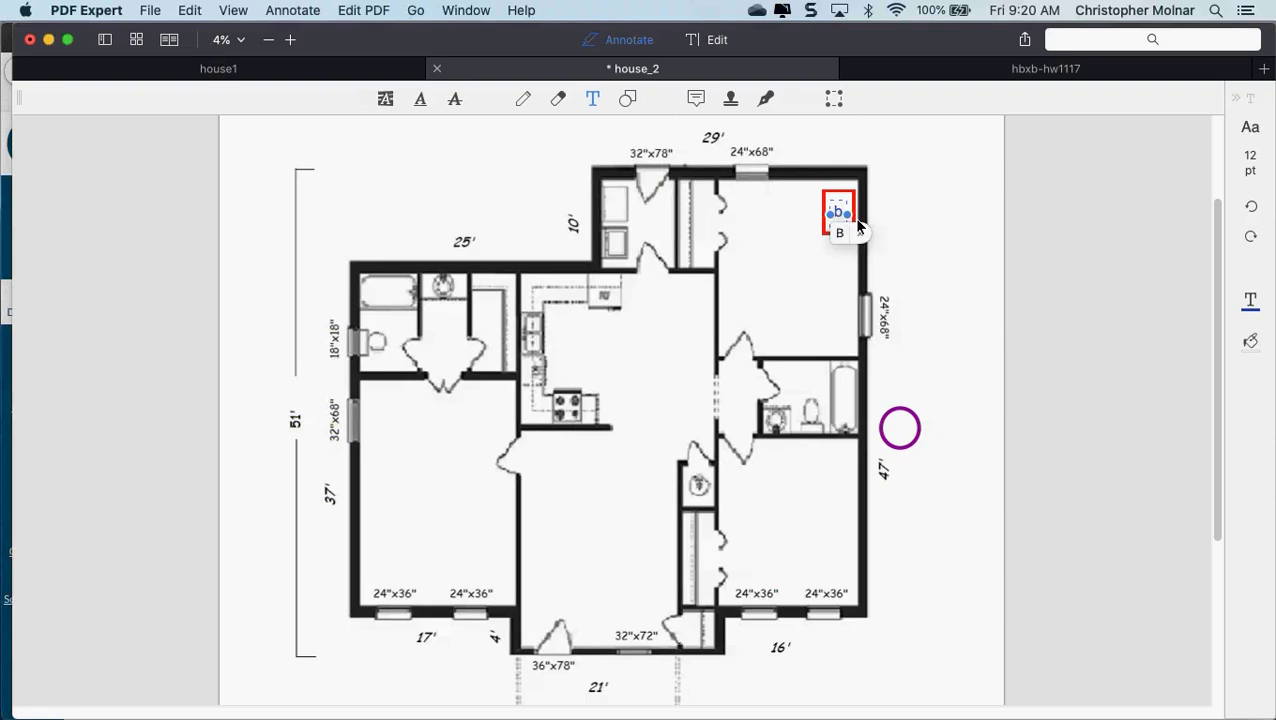
text(B)
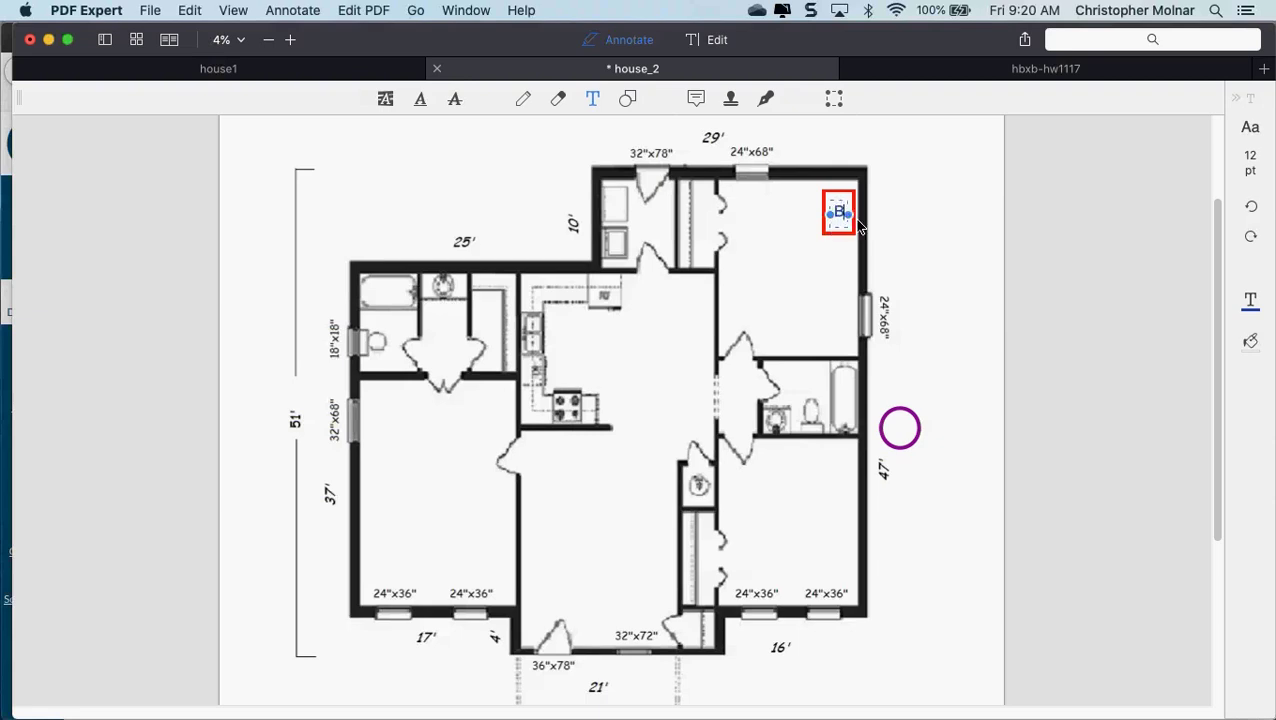
click(872, 234)
- Draw a short magenta line from the side of the B rectangle out through the adjacent exterior wall
click(630, 100)
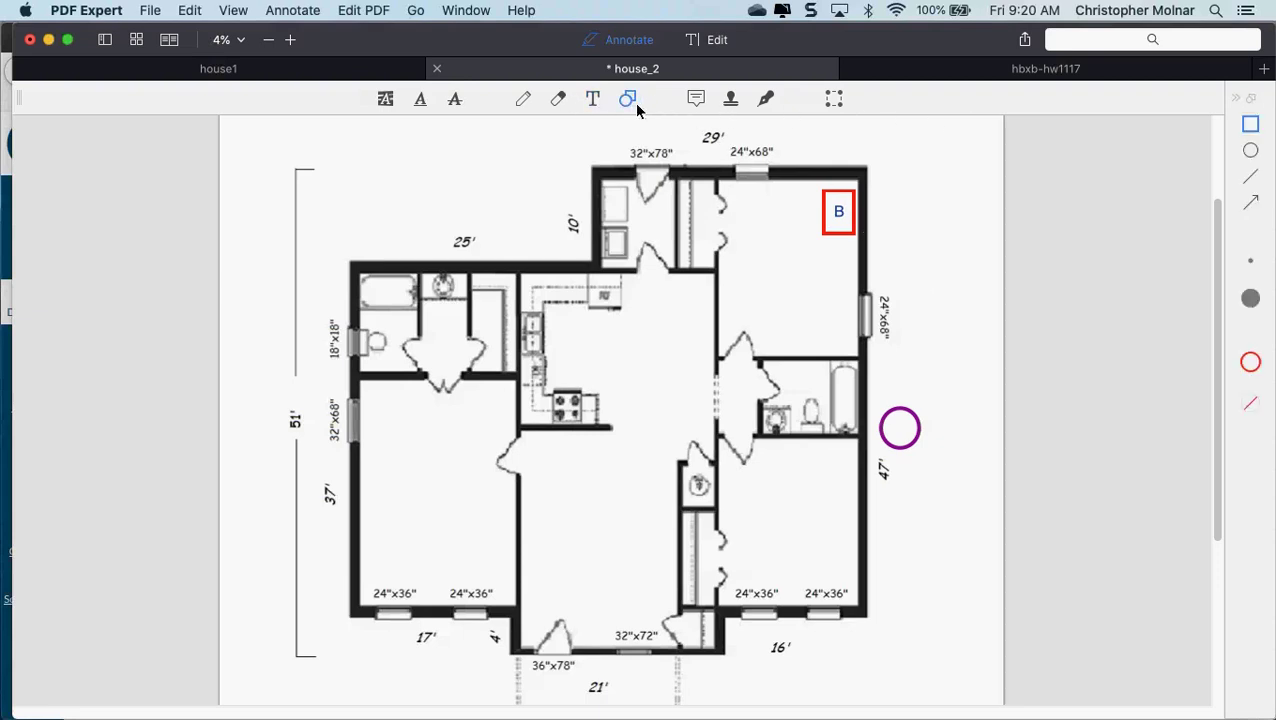
click(1250, 177)
drag(857, 209, 886, 216)
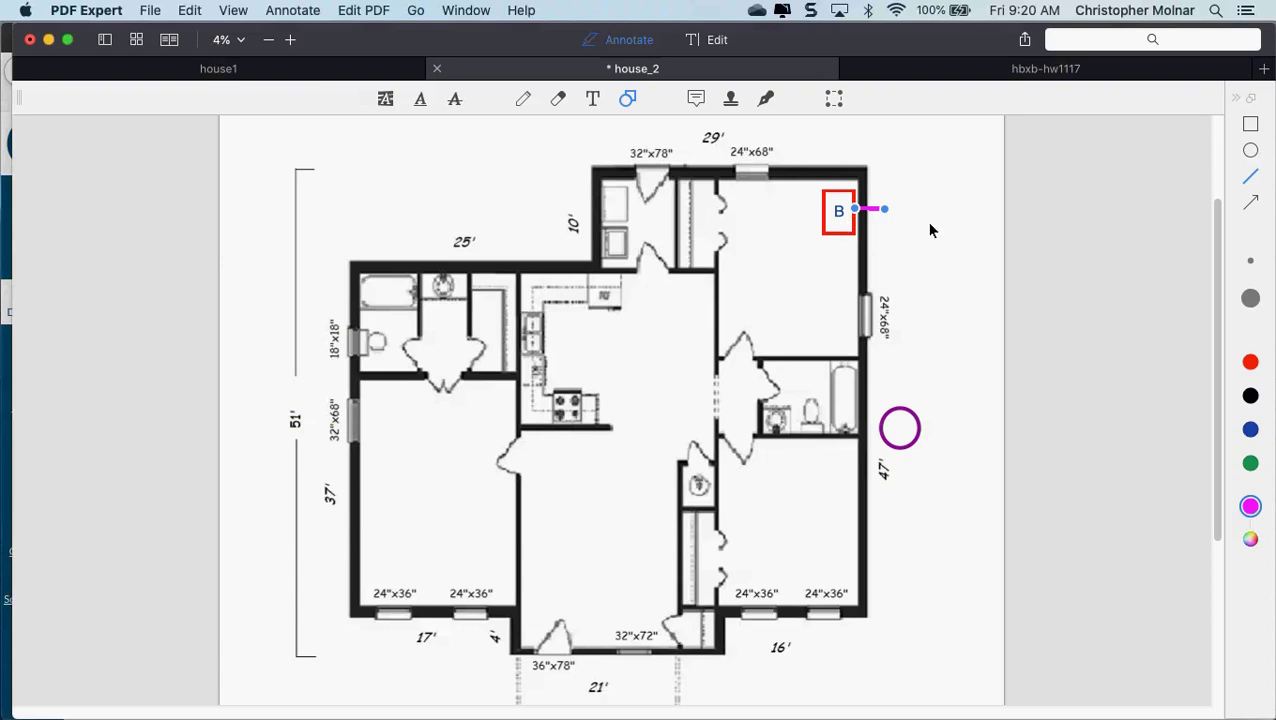
click(847, 163)
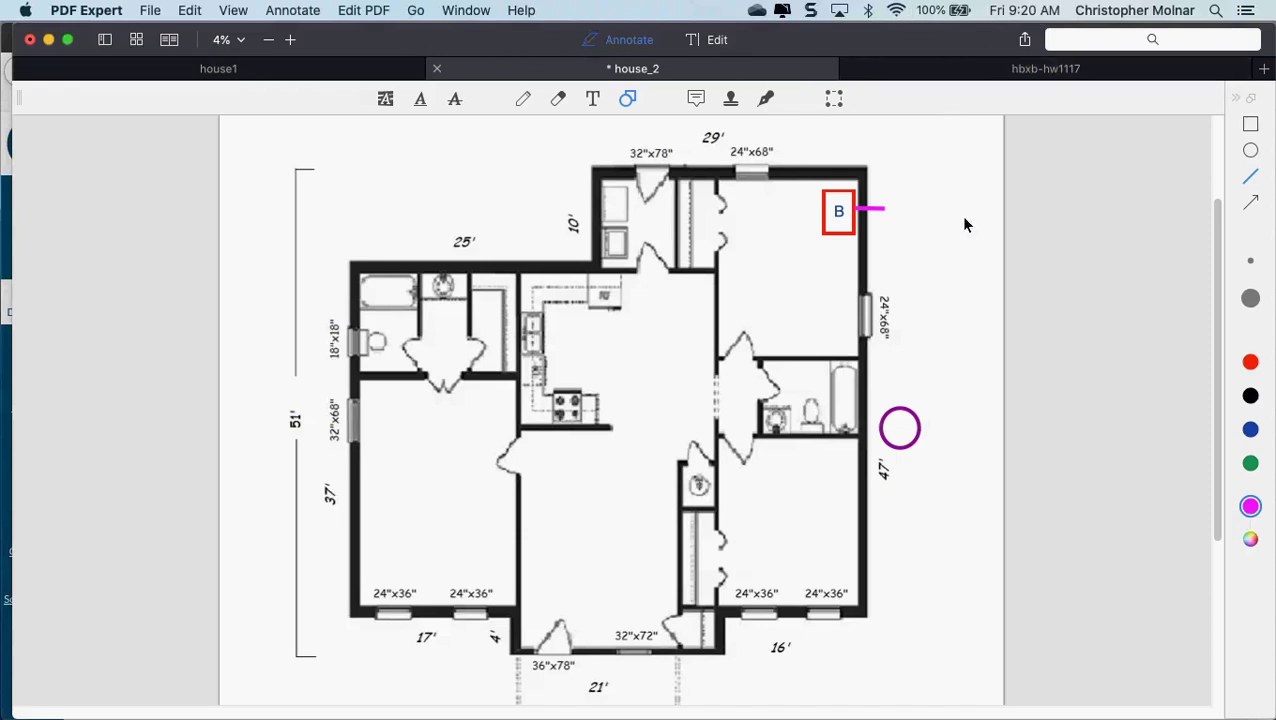
- Draw a small purple oval in the bedroom just below the B rectangle
click(1251, 151)
click(832, 250)
mouse_move(832, 256)
mouse_down()
mouse_move(836, 290)
mouse_move(860, 280)
mouse_move(841, 257)
mouse_up()
click(842, 291)
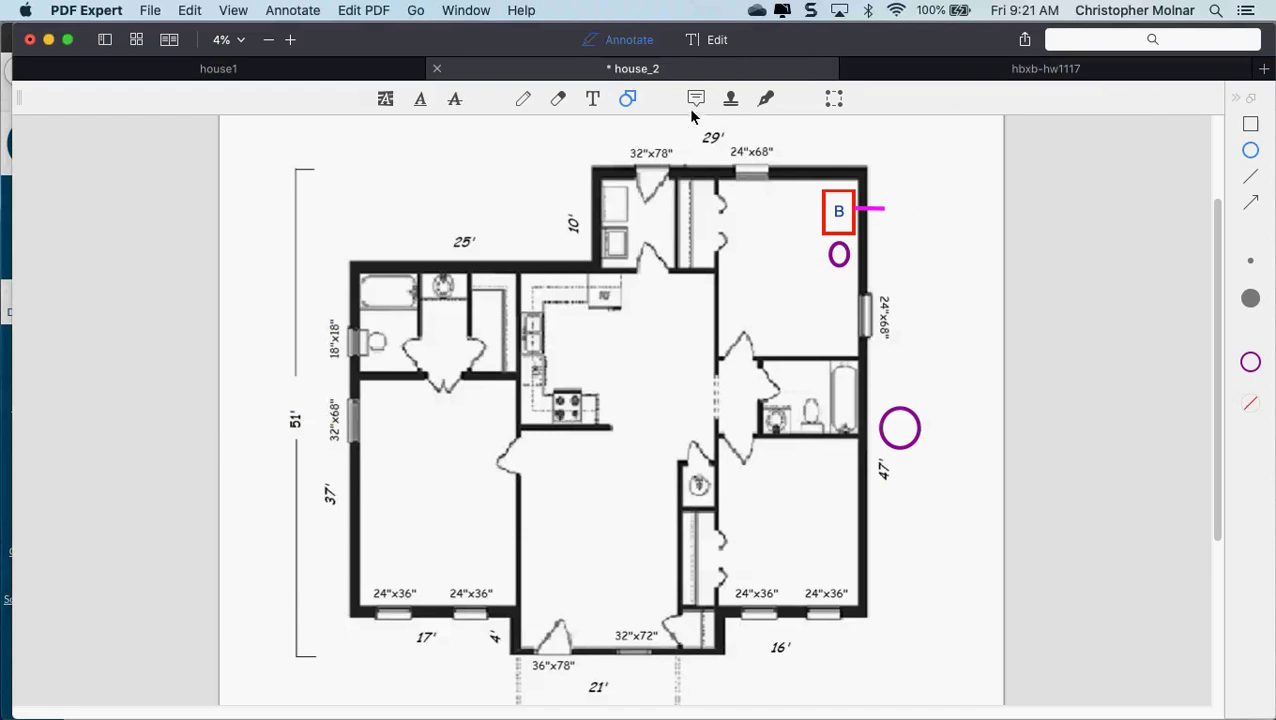
- Add the text label "IW" just below the small purple oval in the bedroom
click(598, 99)
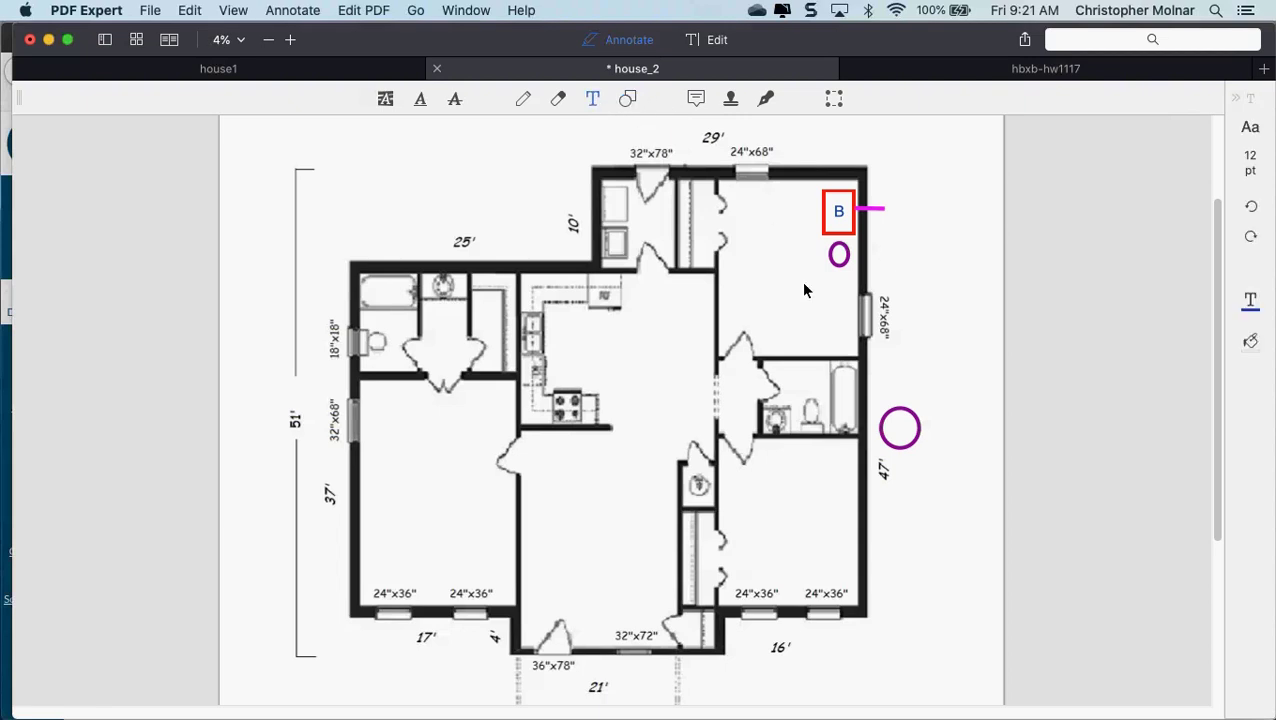
click(834, 278)
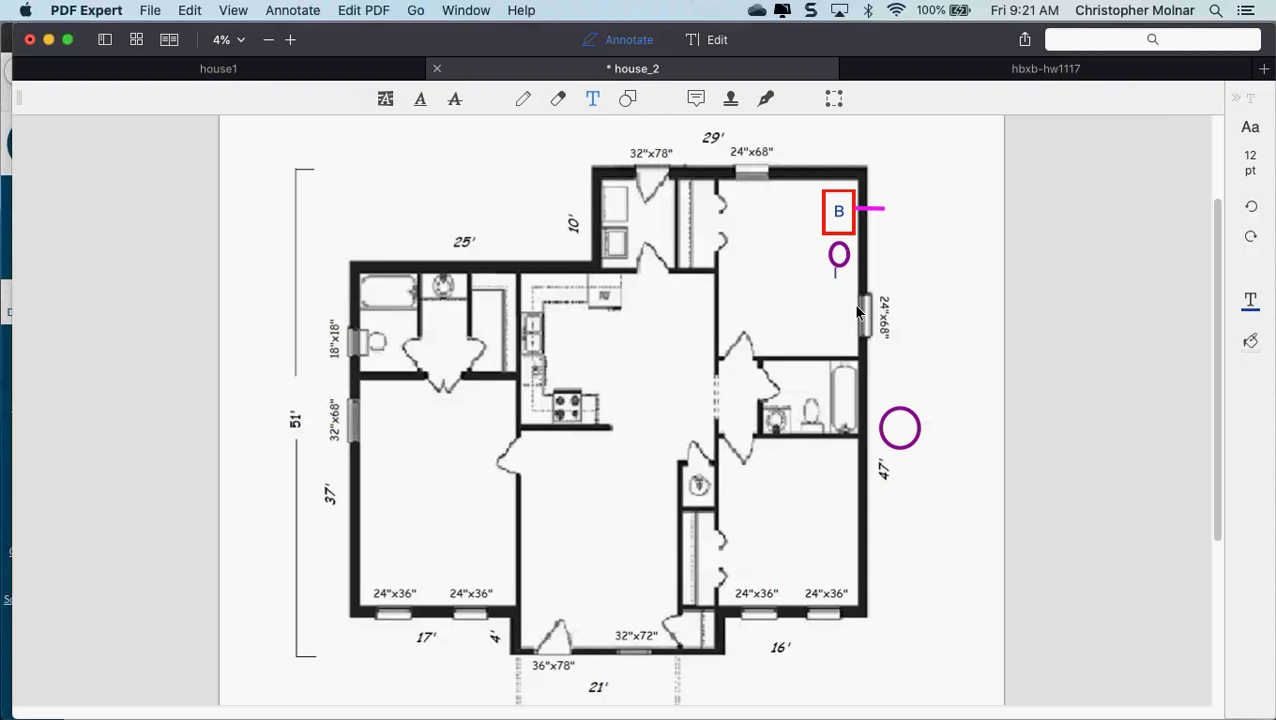
click(969, 291)
- Draw red arrows pointing to the bathtubs in both bathrooms and to the kitchen sink
click(622, 100)
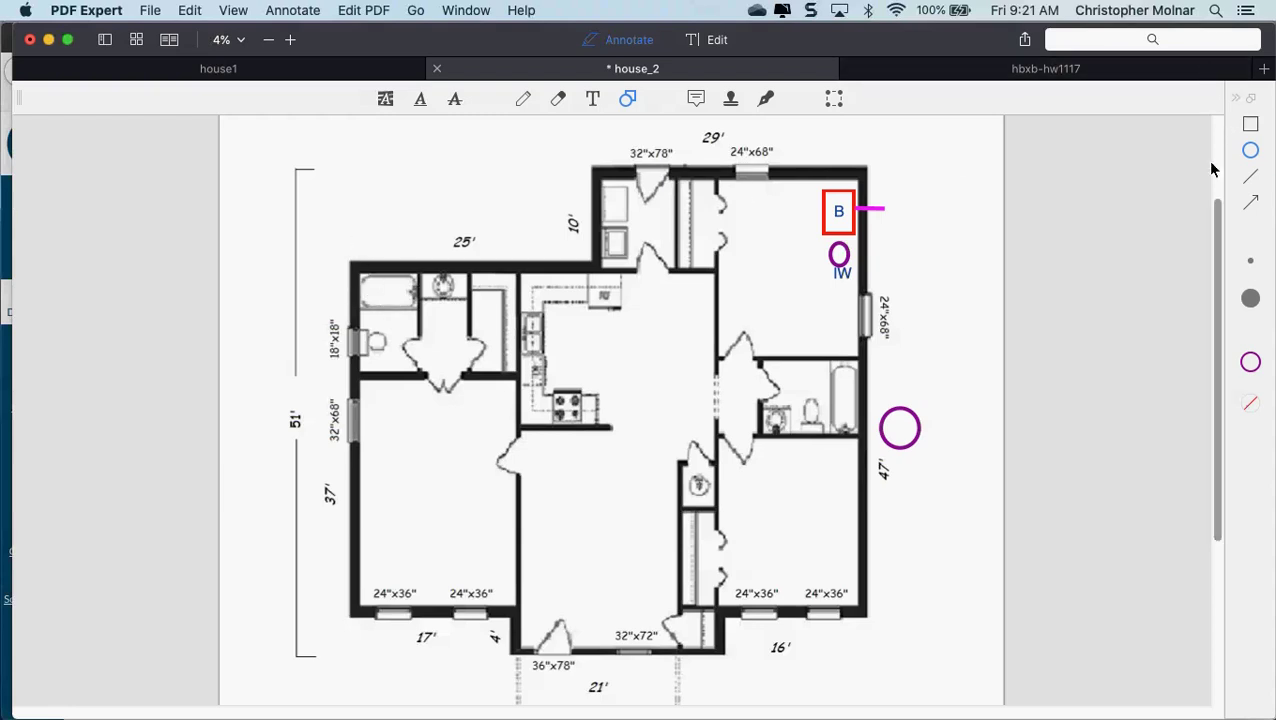
click(1248, 201)
drag(265, 190, 383, 292)
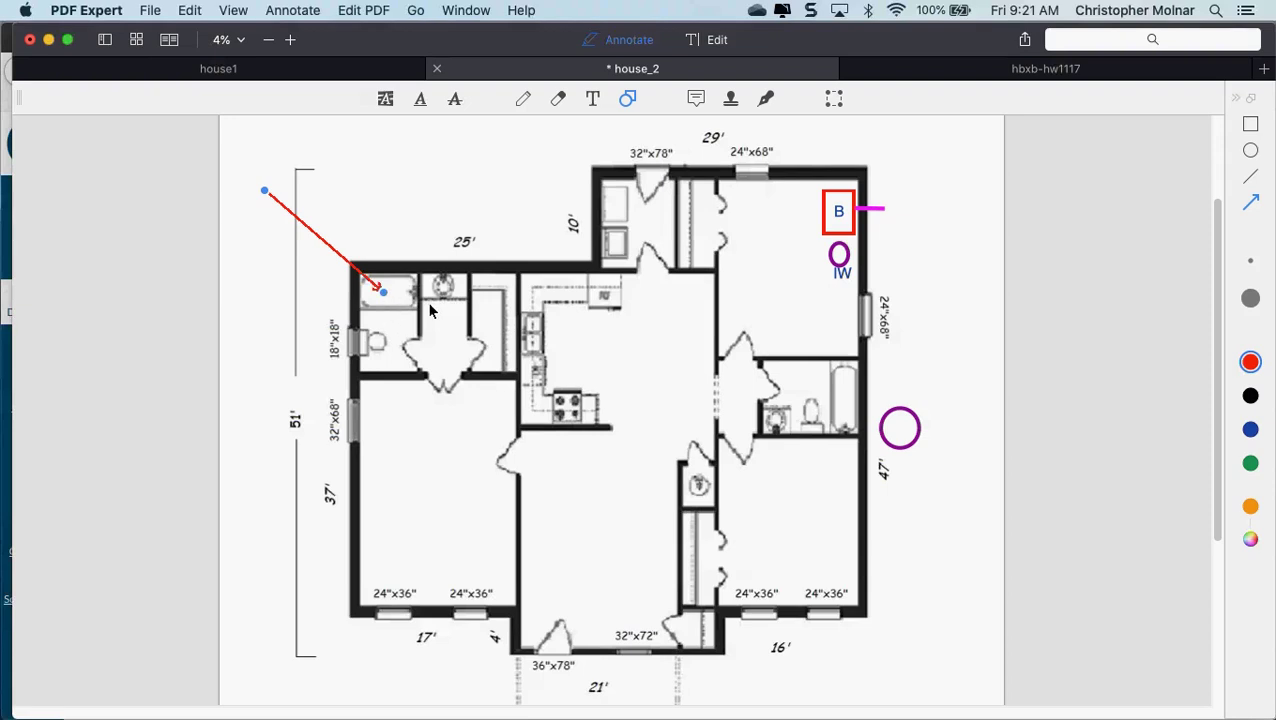
click(917, 530)
drag(914, 521, 836, 410)
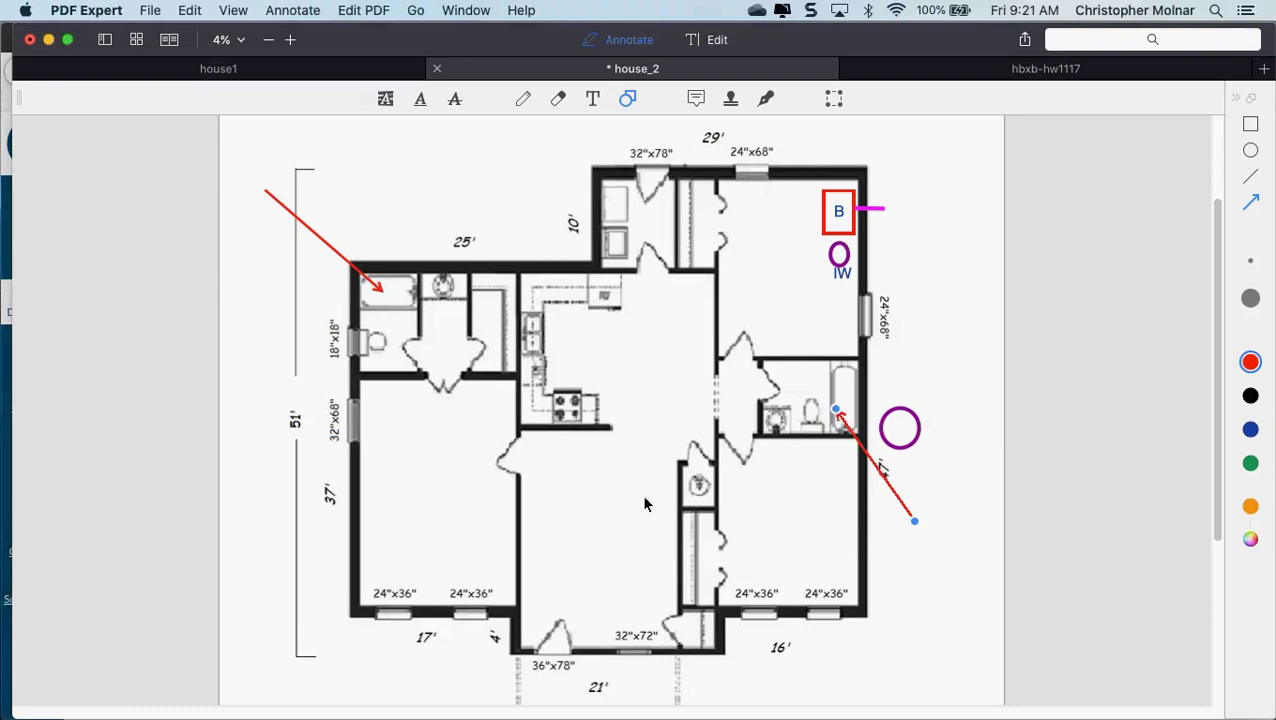
drag(573, 520, 532, 343)
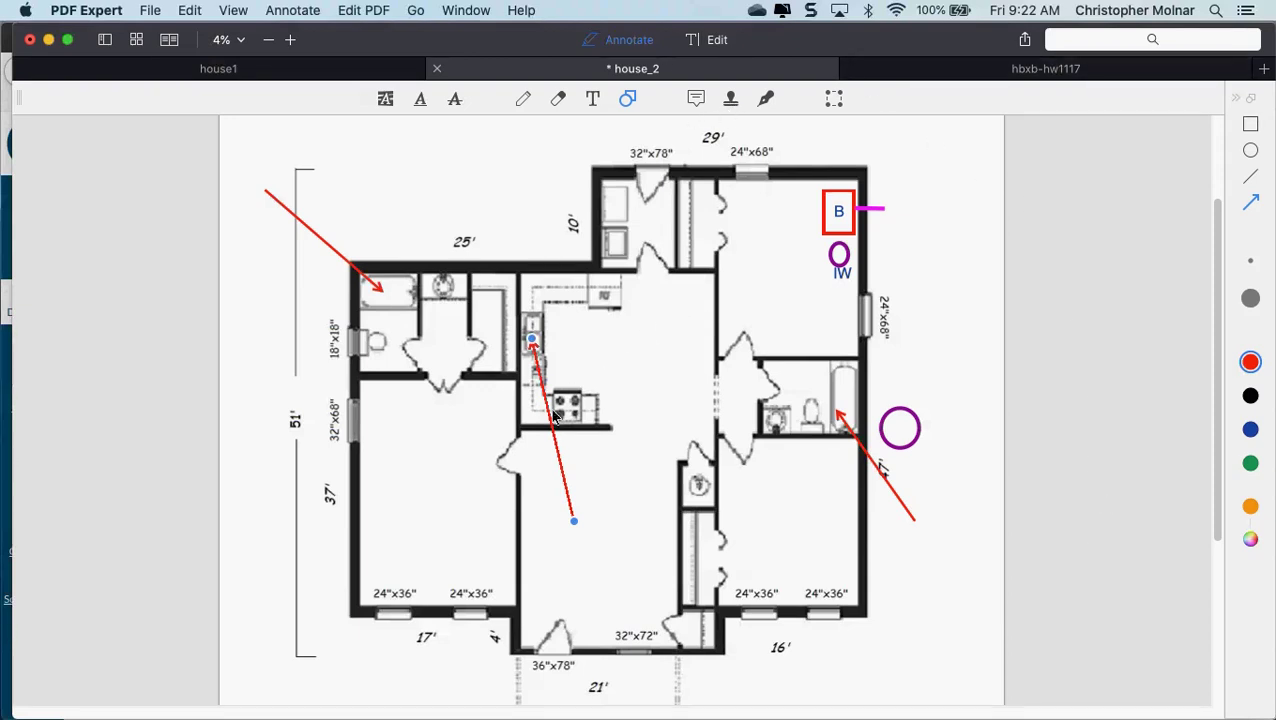
- Delete the three red arrows pointing to the kitchen sink and the two bathtubs
key(Delete)
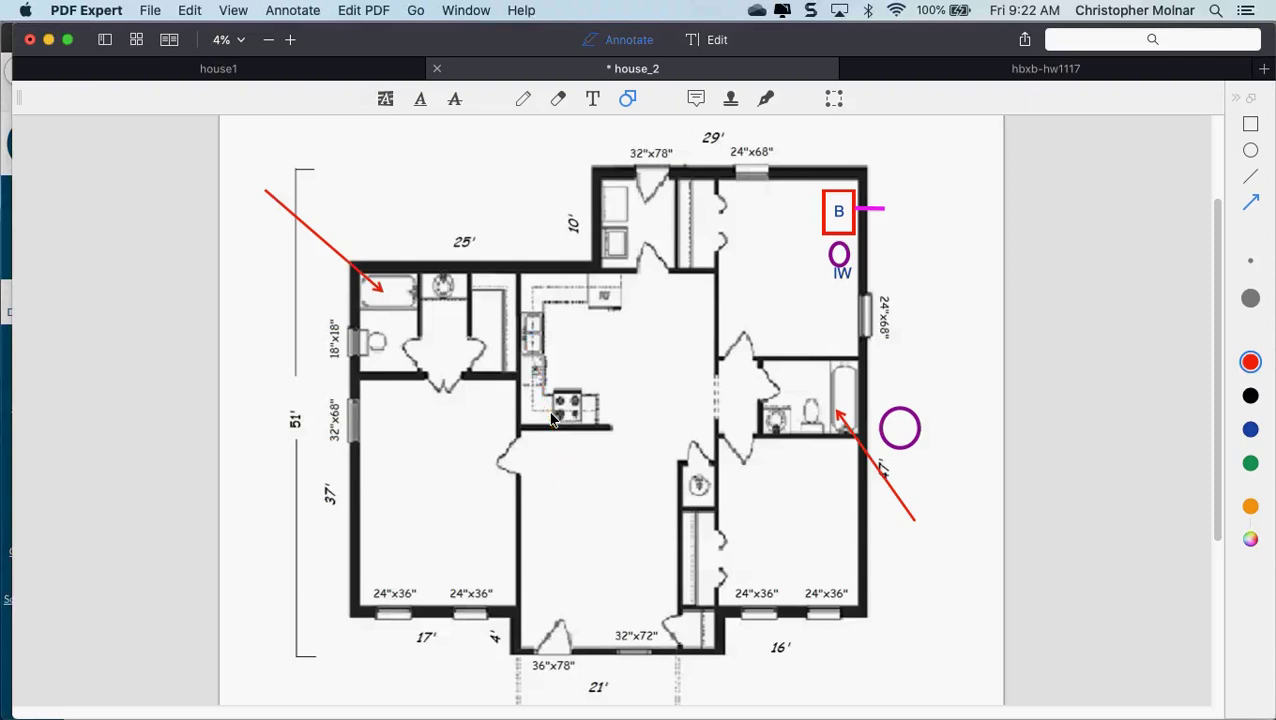
click(311, 233)
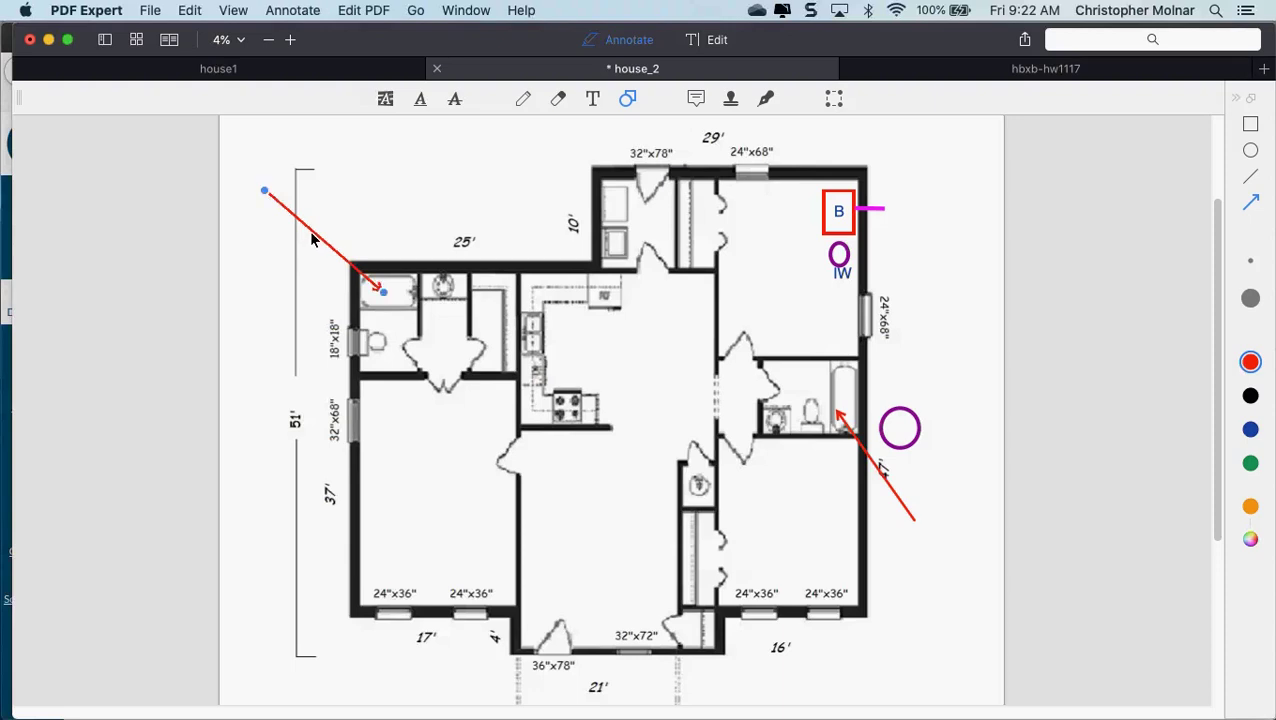
key(Delete)
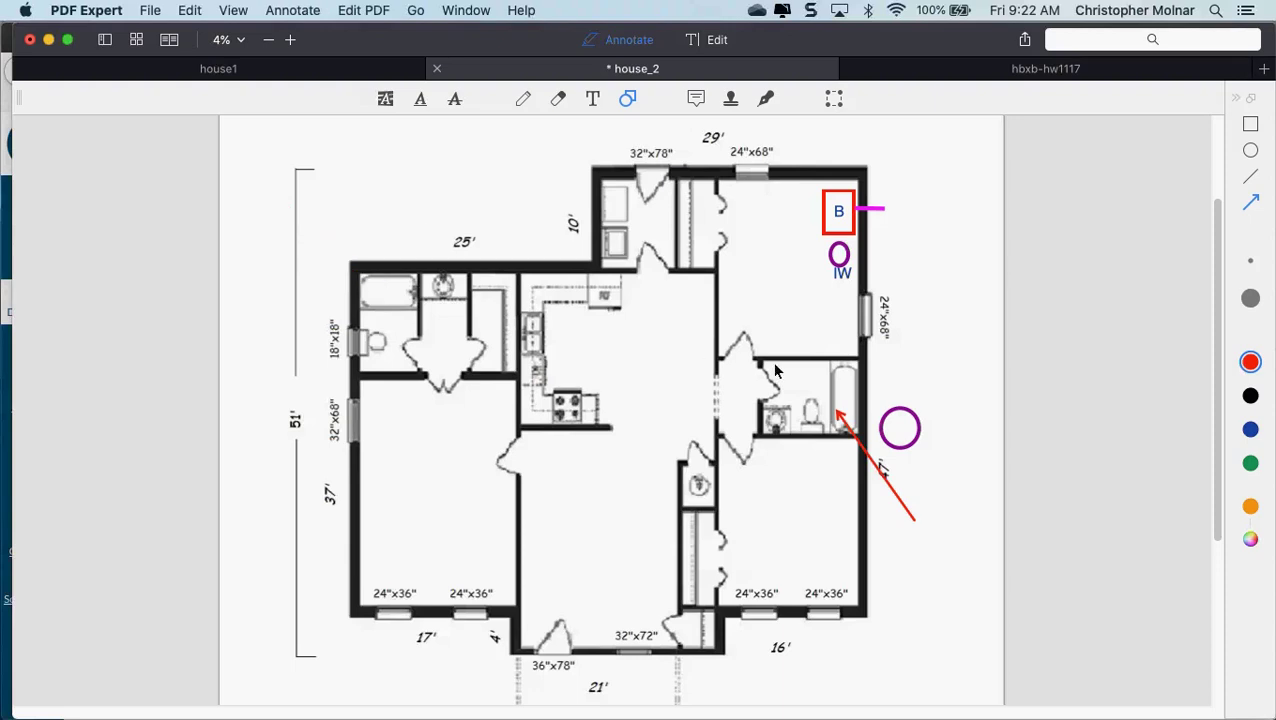
click(866, 455)
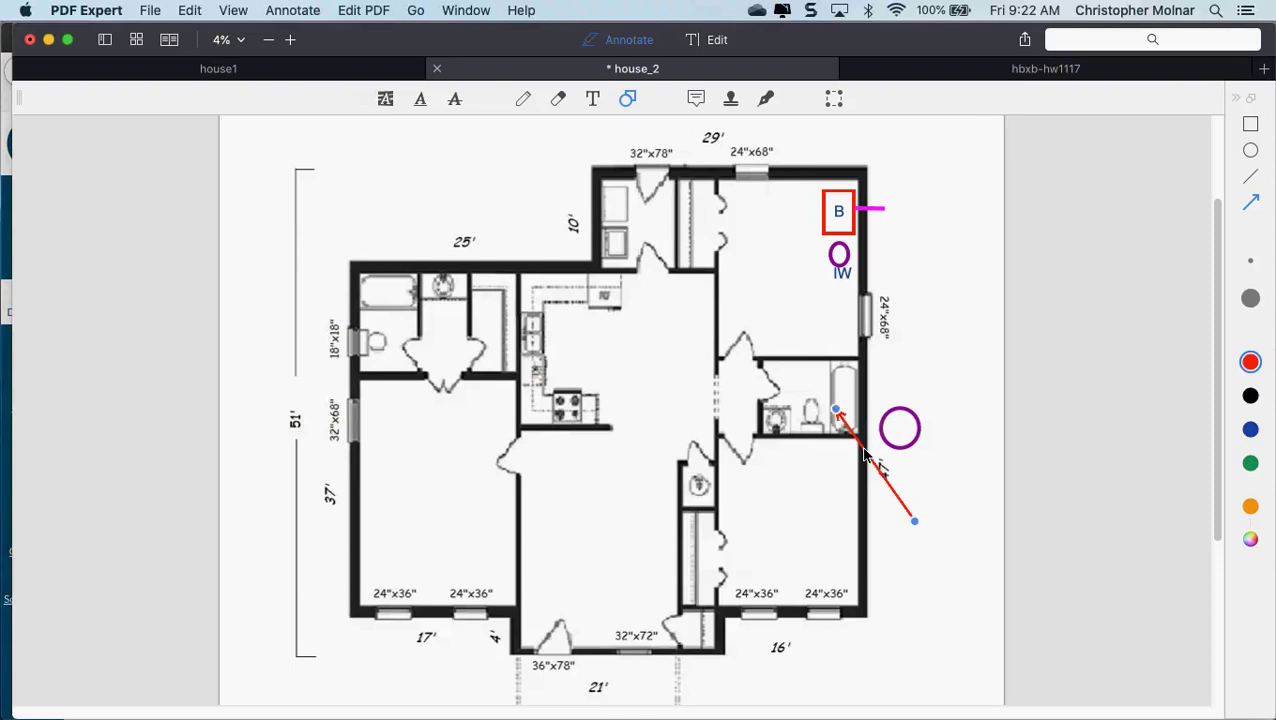
key(Delete)
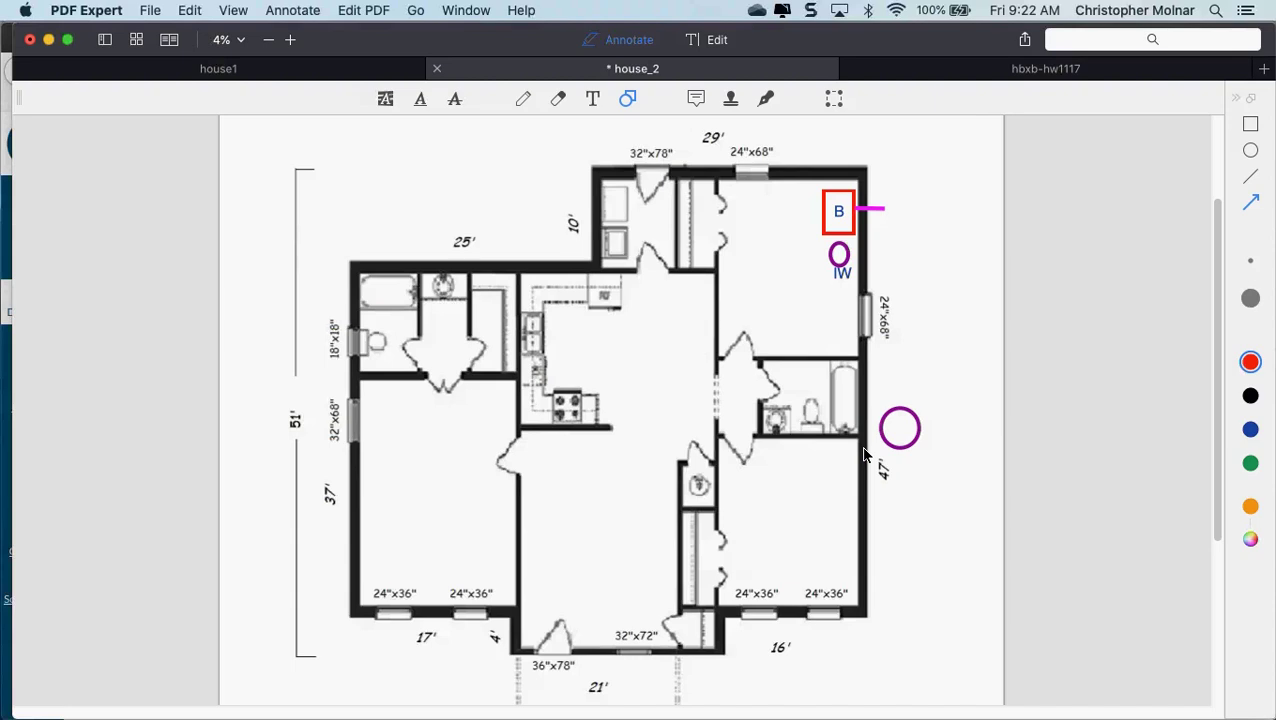
- Switch to Firefox and show the Home Depot page for the SuperStor 45 Gal. Indirect Water Heater
double_click(755, 52)
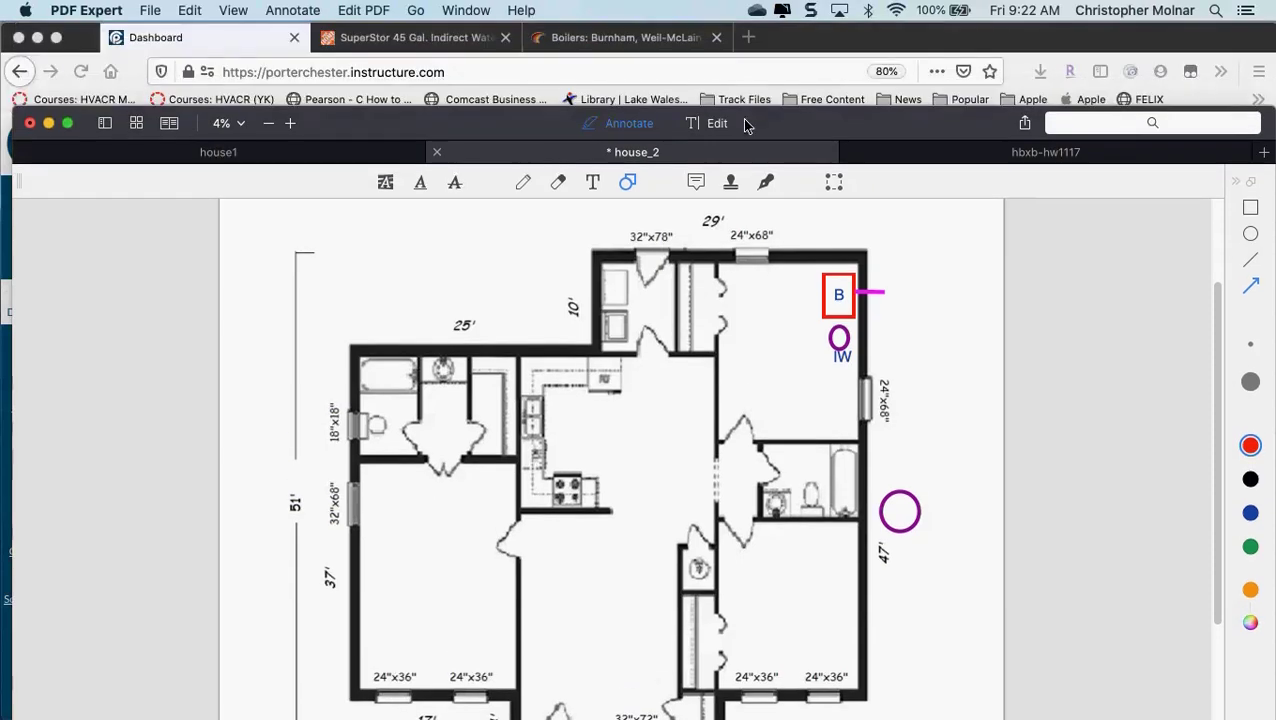
click(797, 56)
click(430, 40)
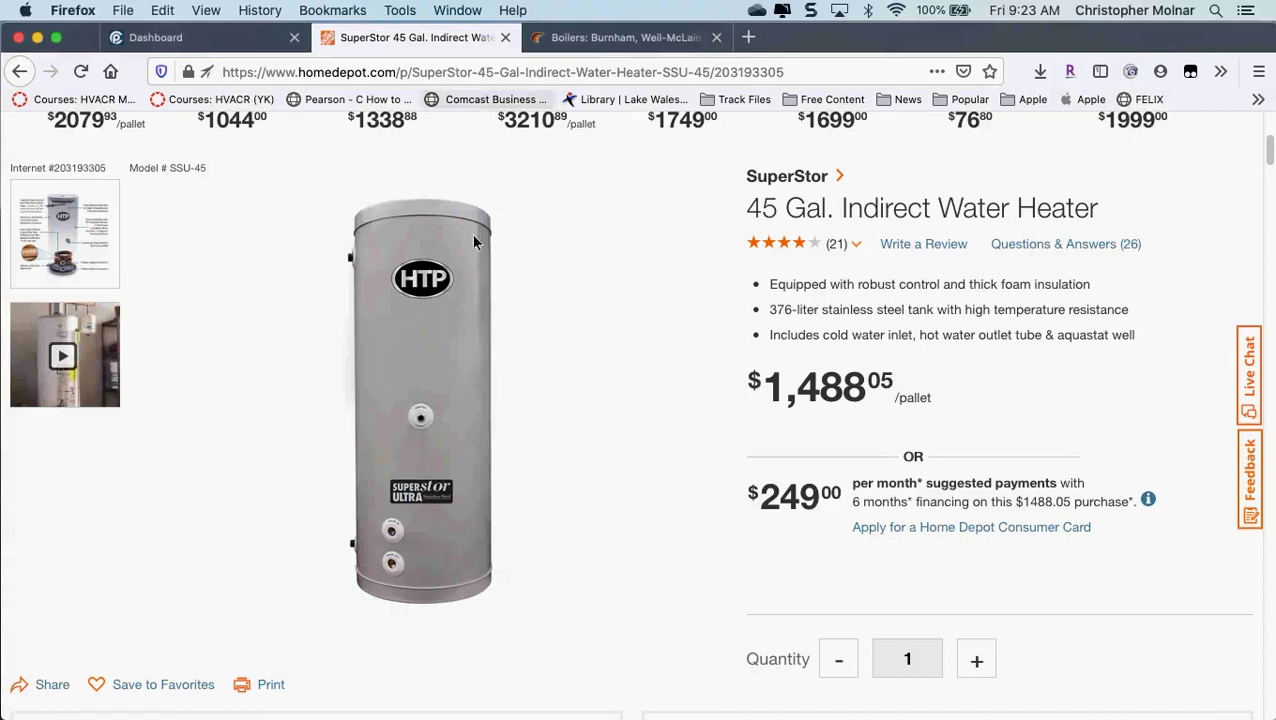
- Open the Ultra 155 high efficiency boiler from the SupplyHouse boiler list and compare it with the indirect water heater page
click(593, 46)
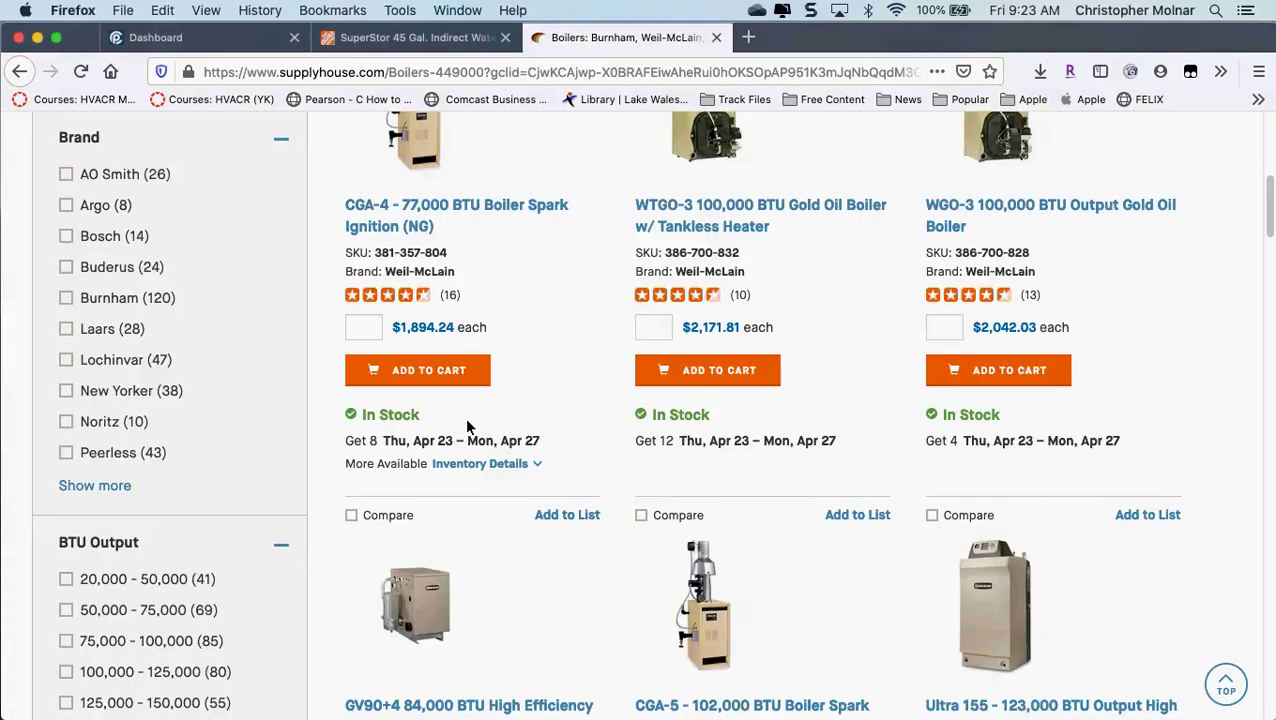
scroll(465, 418, up, 5)
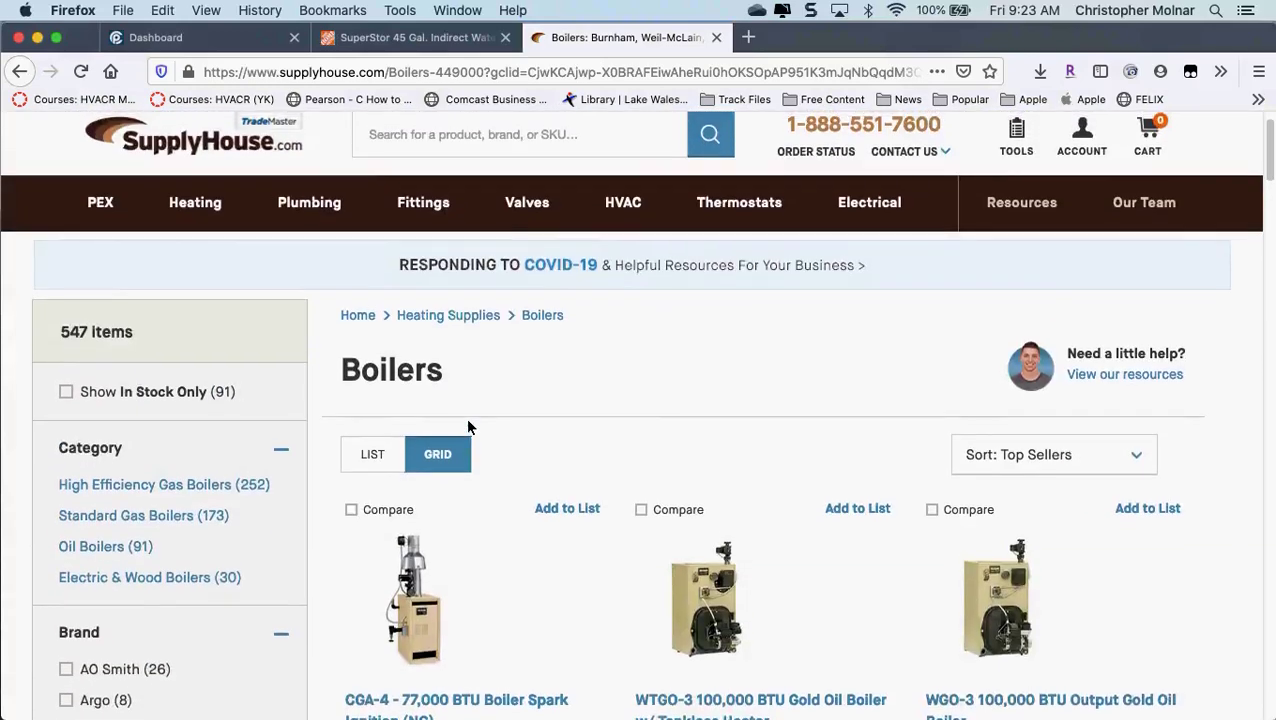
scroll(468, 427, down, 7)
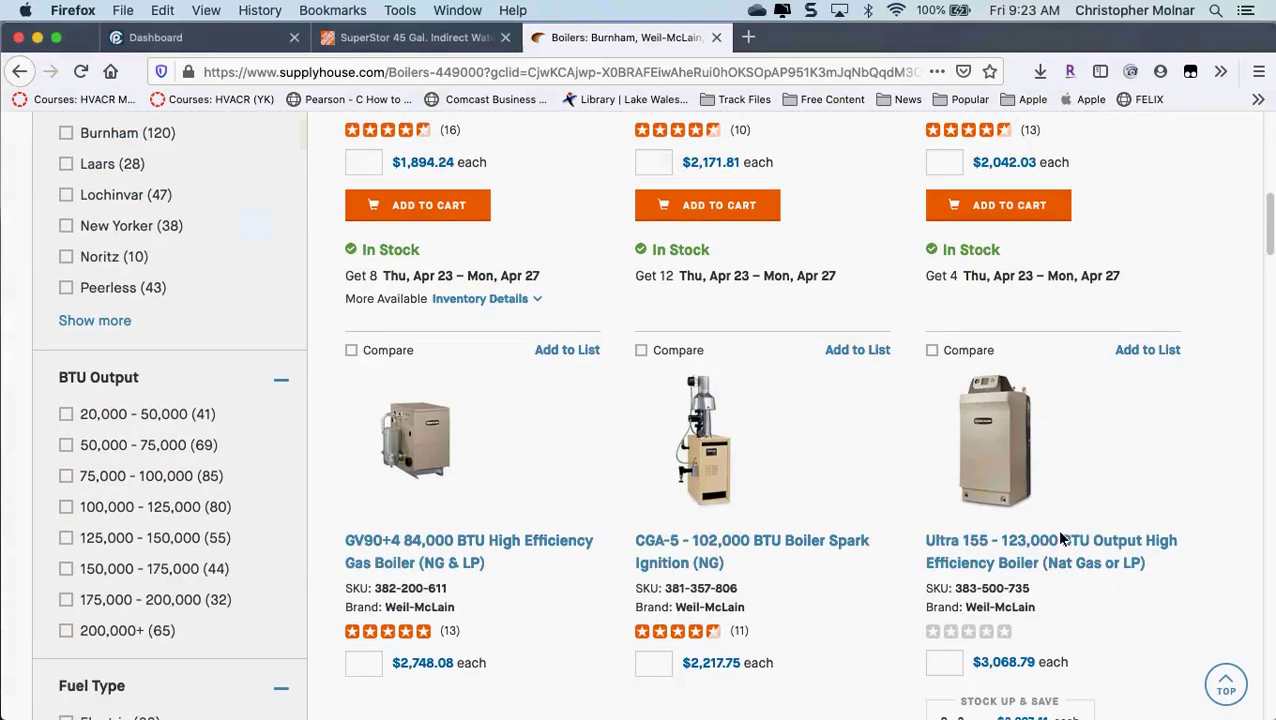
click(1053, 541)
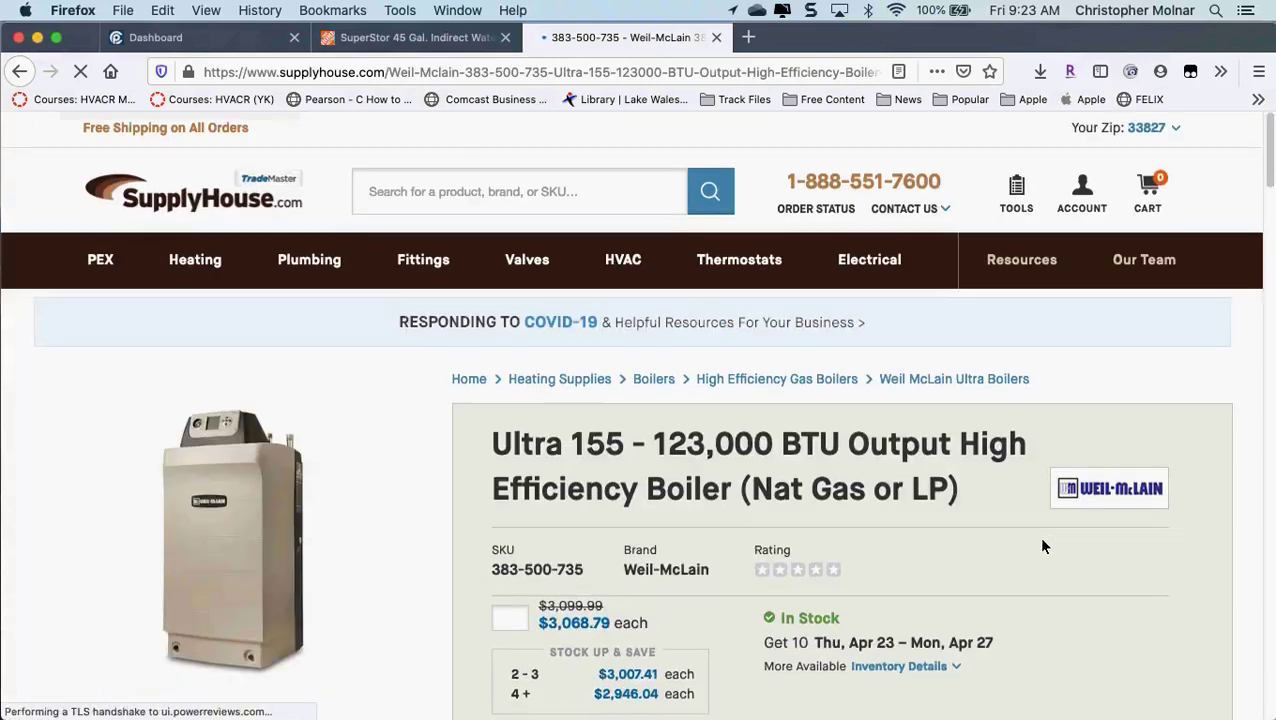
scroll(1041, 546, down, 3)
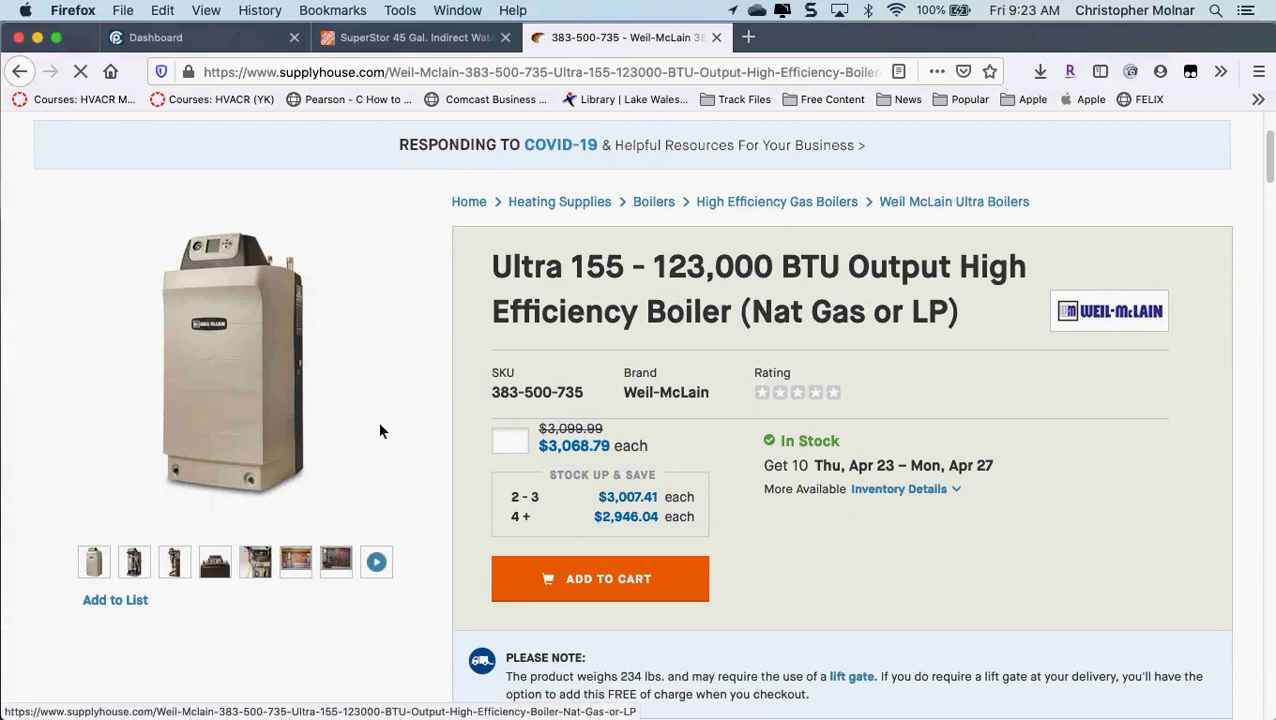
click(426, 35)
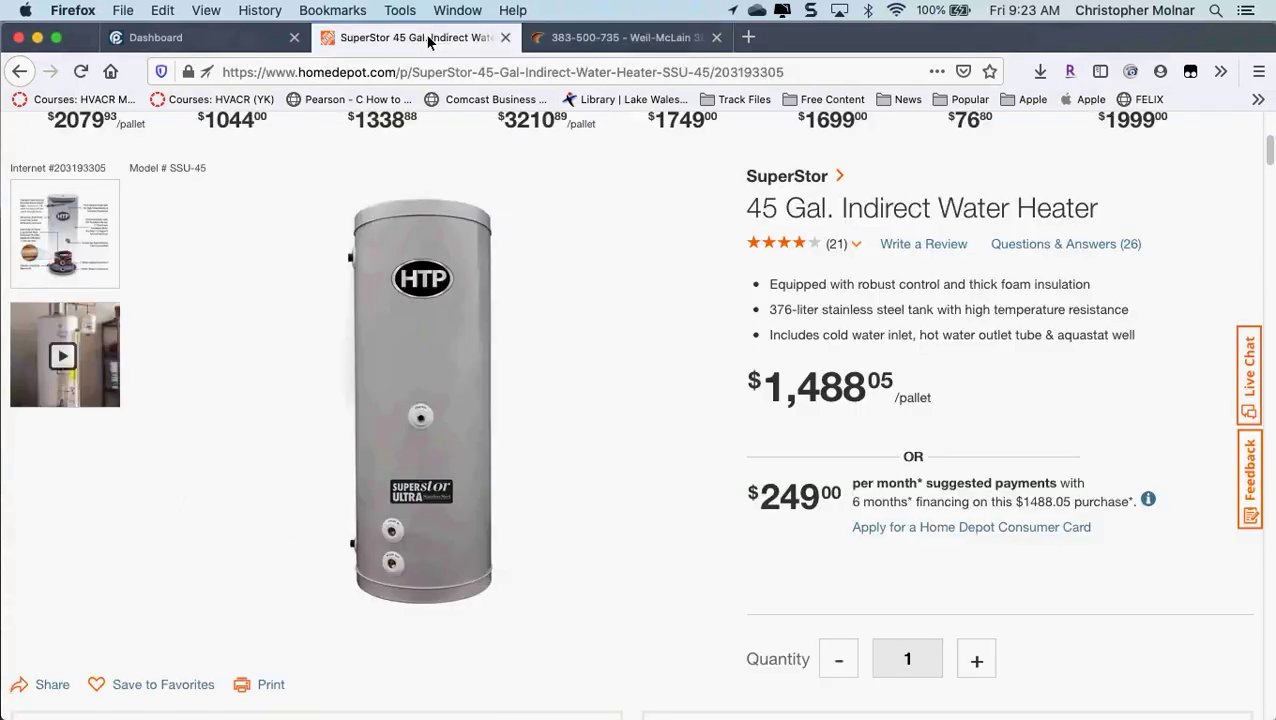
click(600, 40)
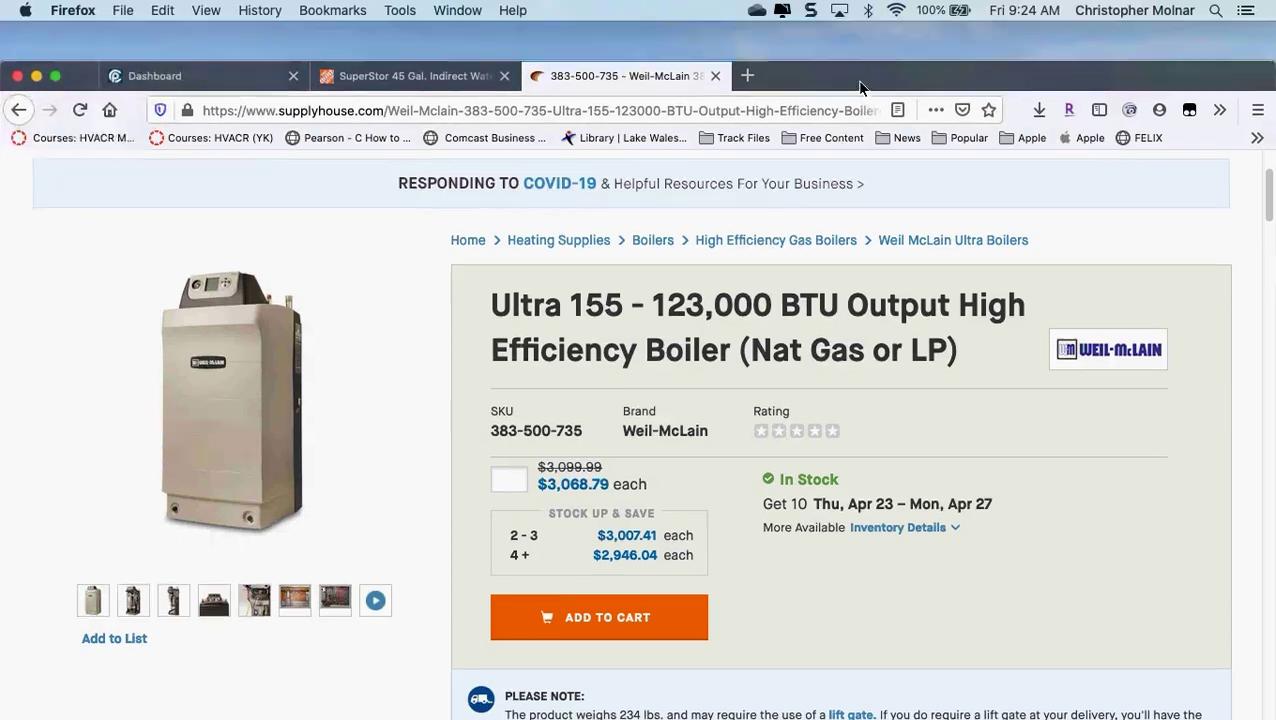
- Move the browser window aside and bring the house_2 floor plan in PDF Expert back to the front
drag(863, 56, 838, 222)
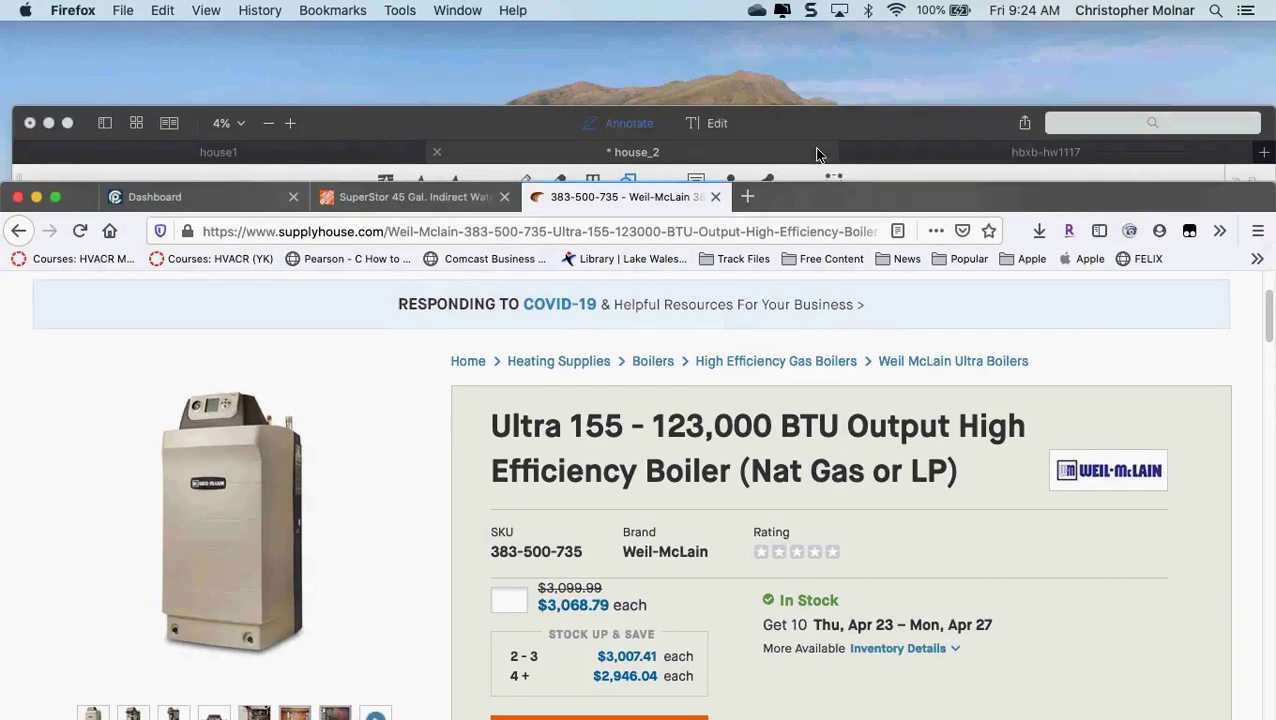
click(800, 134)
drag(800, 134, 789, 57)
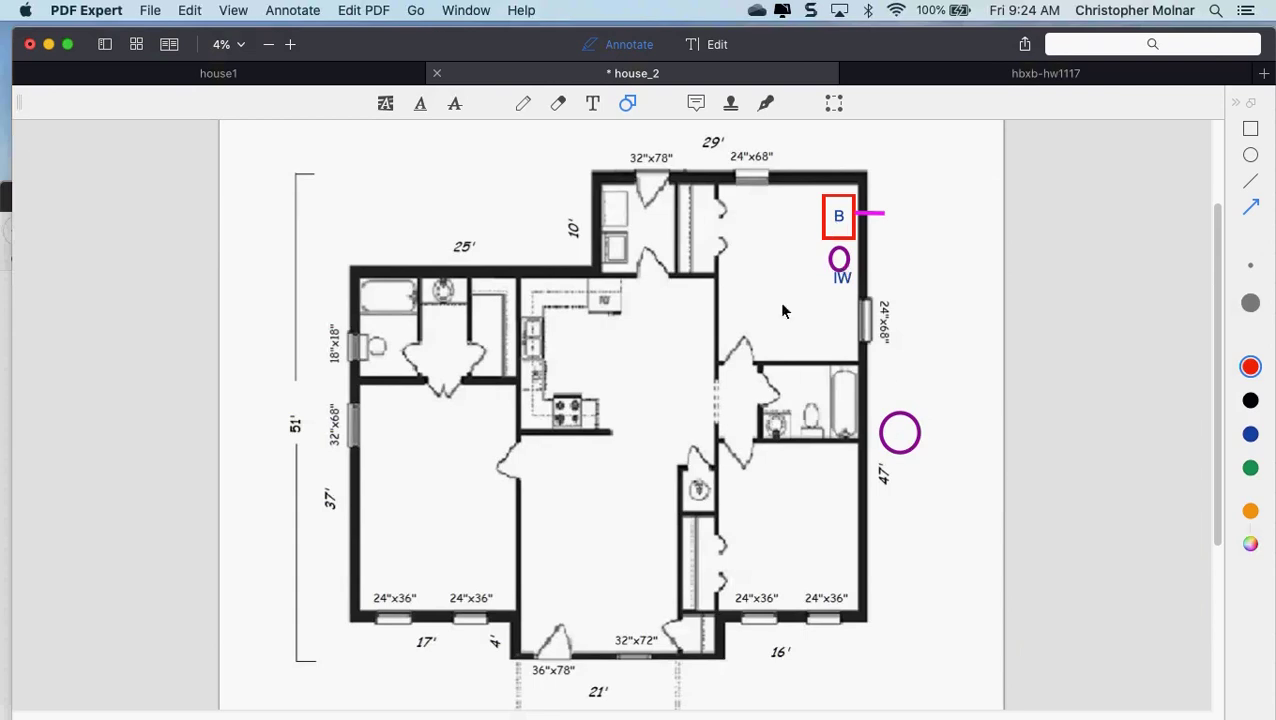
- Draw a small red rectangle over the bathtub in the bathroom along the 47' wall
click(1250, 131)
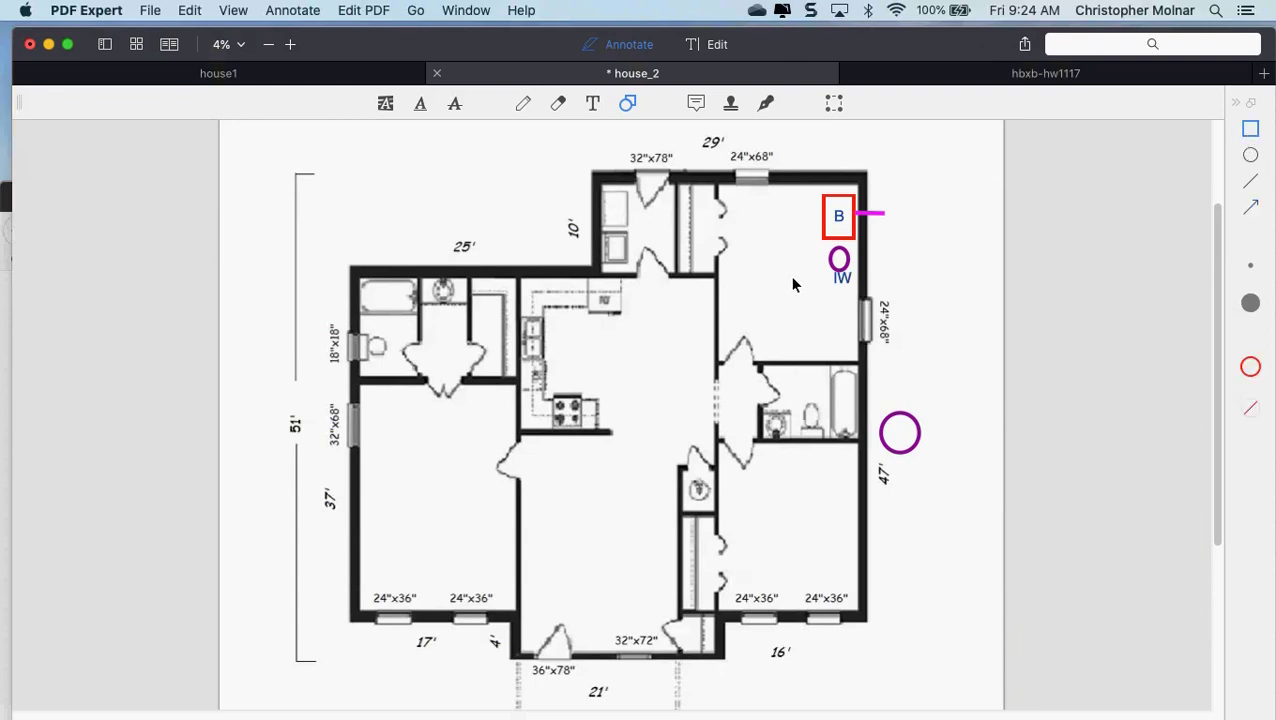
click(673, 320)
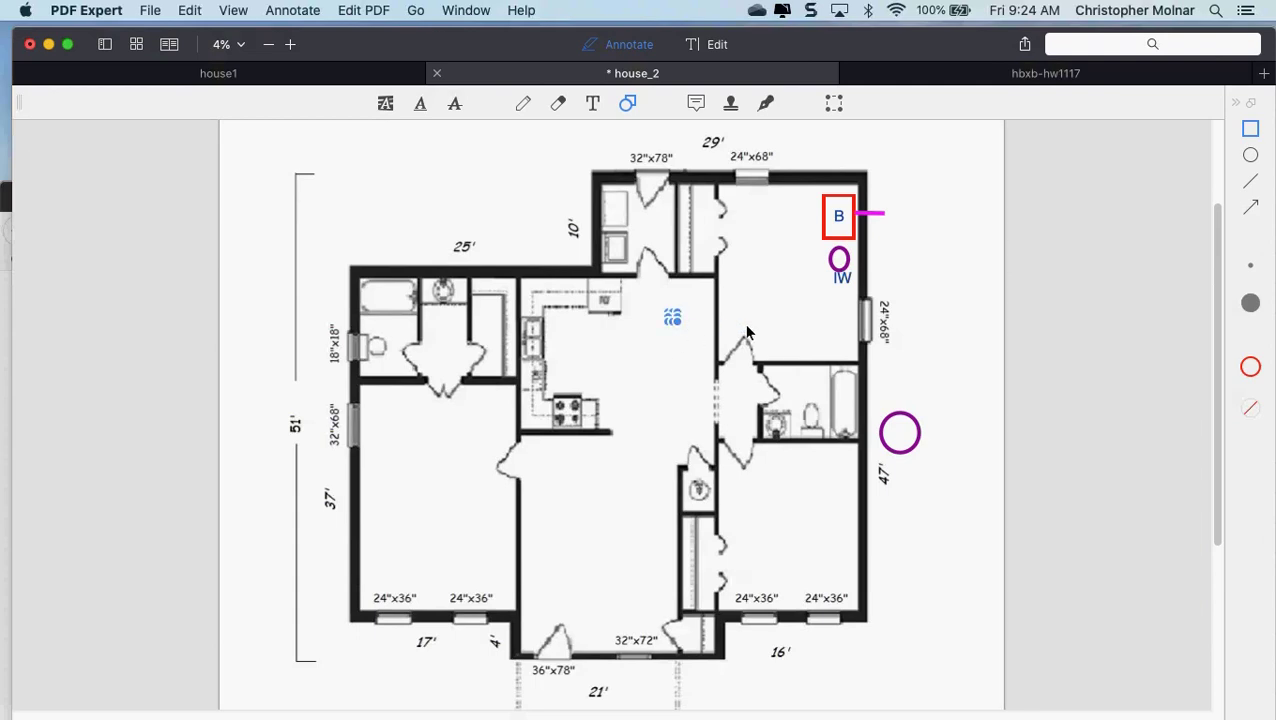
key(BackSpace)
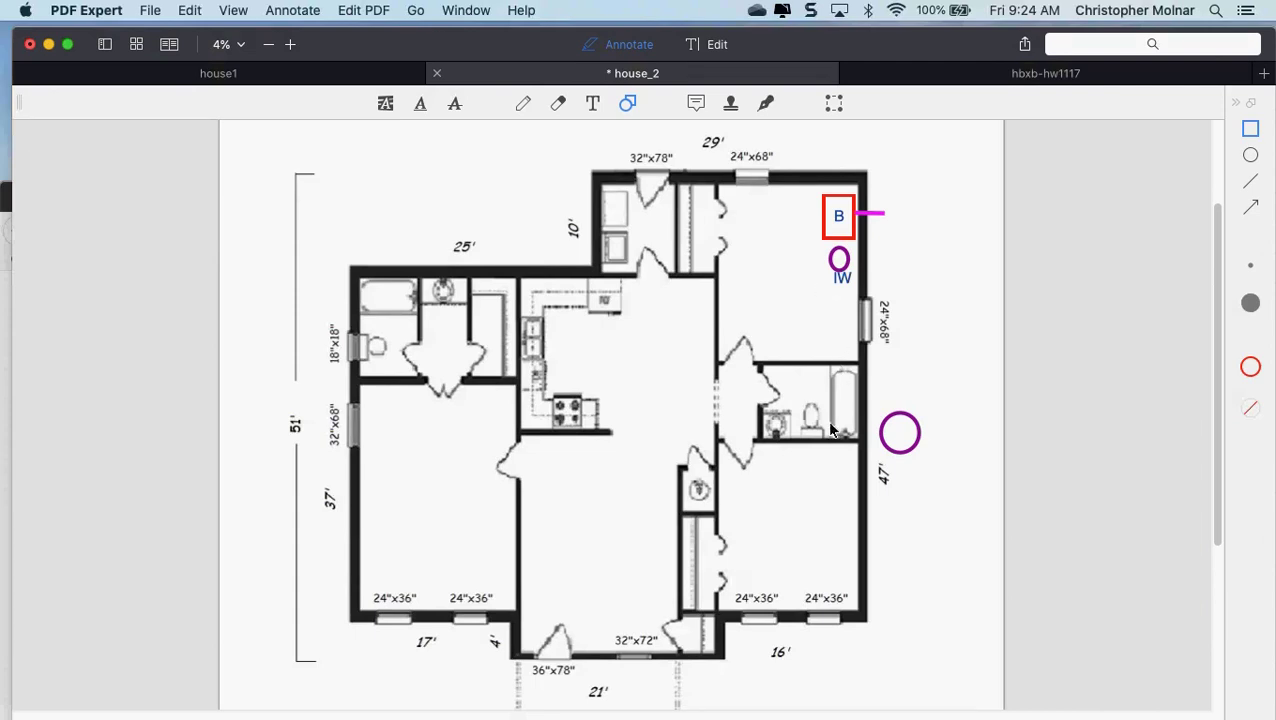
drag(819, 376, 859, 418)
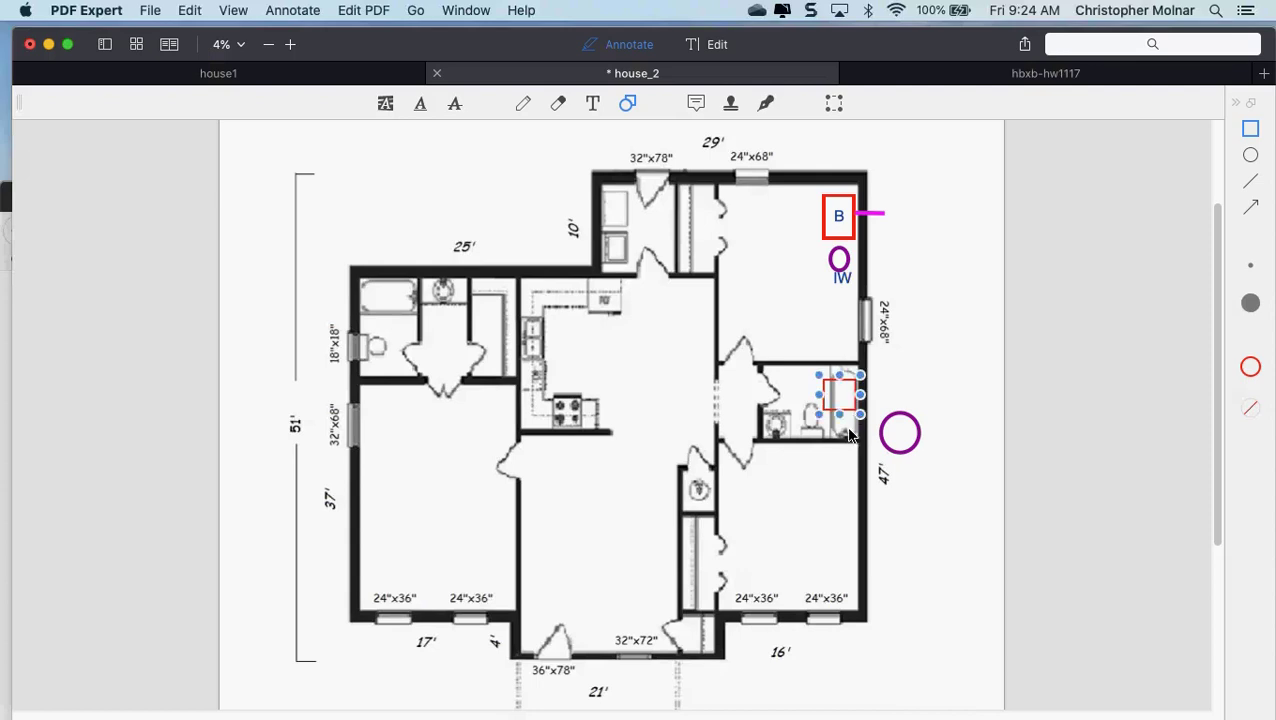
- Add the text label "AH" inside the red rectangle over the bathtub
click(593, 104)
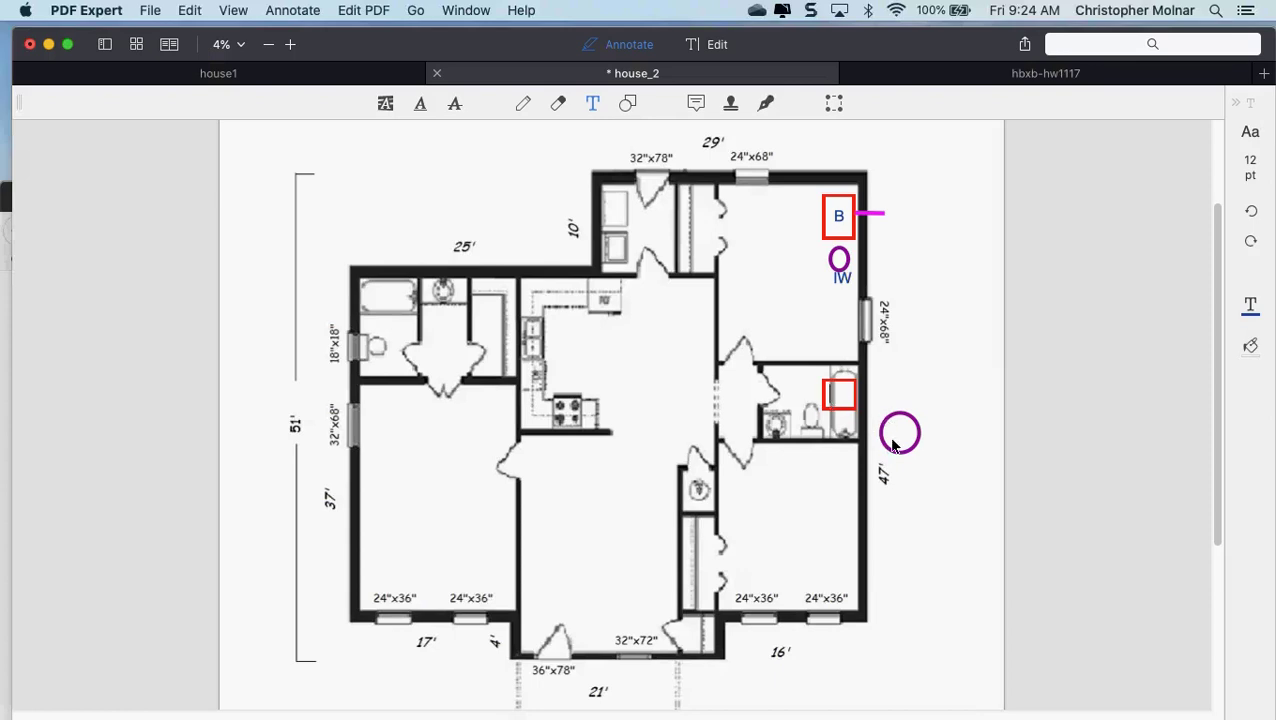
text(AH)
click(965, 391)
click(991, 395)
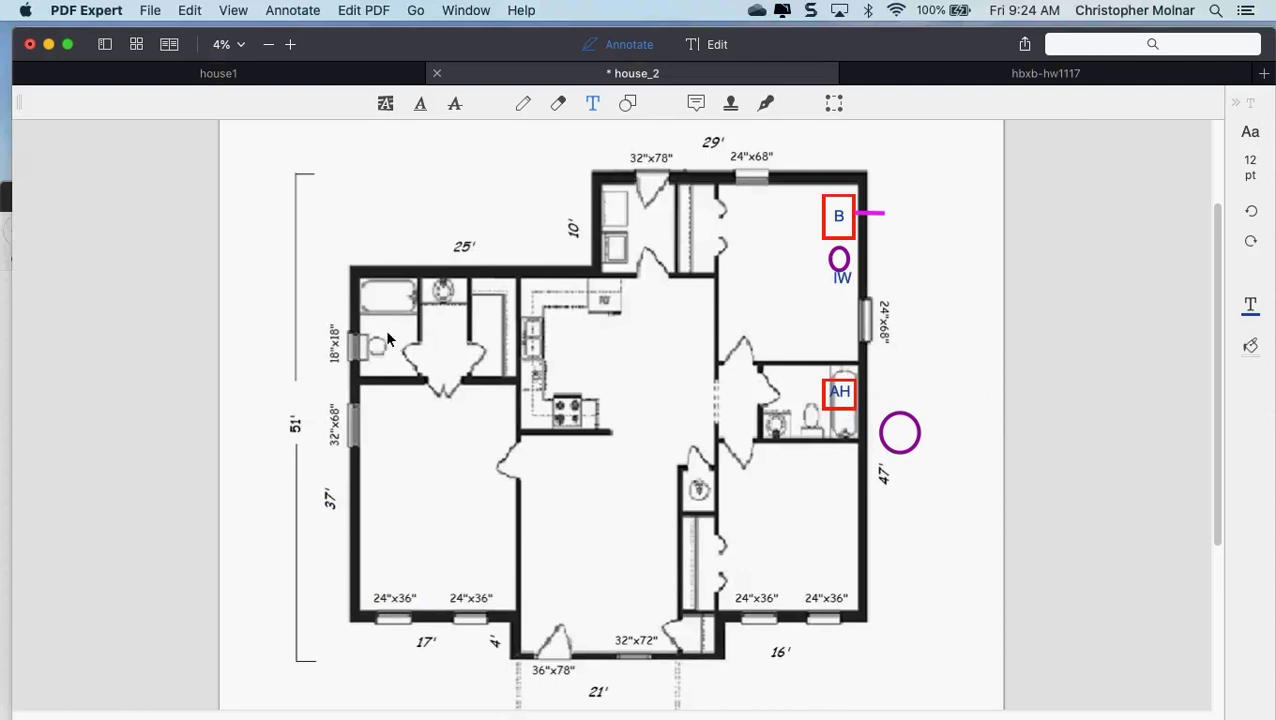
- Draw purple ovals over the bathroom area below the 25' wall, the kitchen, and the bathroom beside the AH rectangle
click(628, 104)
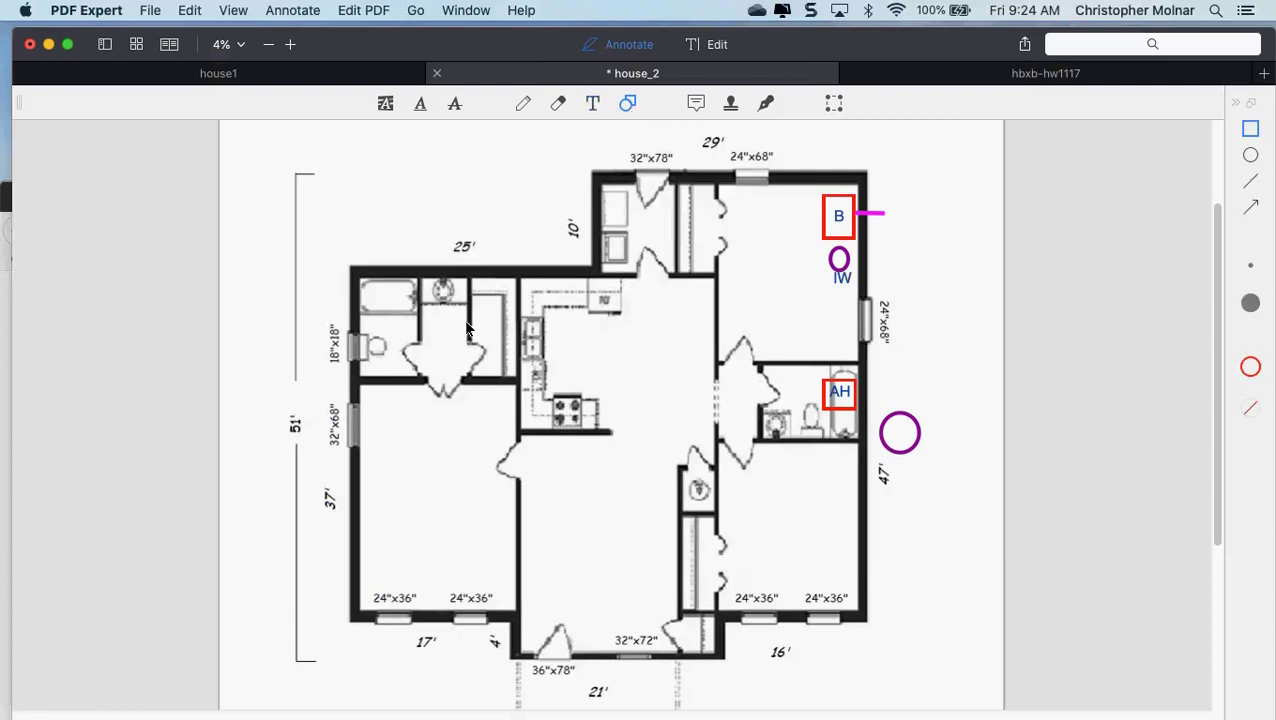
click(1251, 157)
mouse_move(492, 312)
mouse_down()
mouse_move(378, 328)
mouse_move(374, 374)
mouse_up()
mouse_move(623, 318)
mouse_down()
mouse_move(540, 375)
mouse_move(537, 393)
mouse_up()
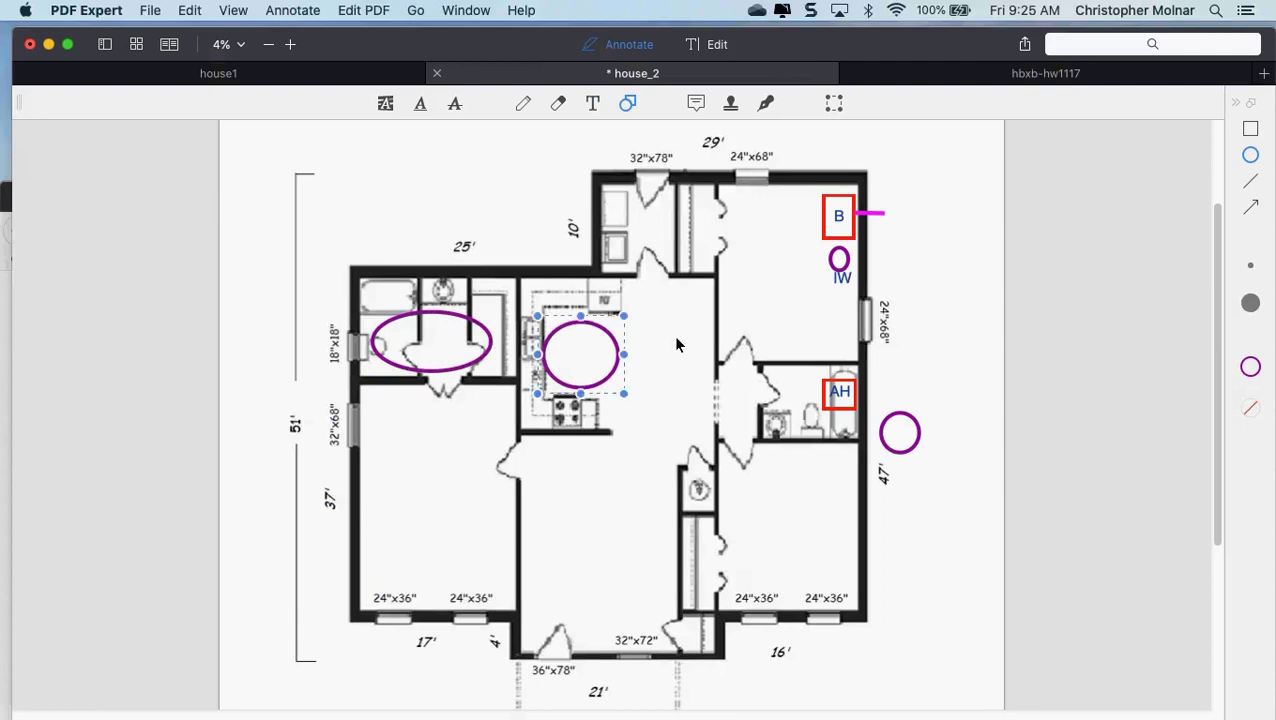
mouse_move(828, 376)
mouse_down()
mouse_move(795, 398)
mouse_move(766, 447)
mouse_up()
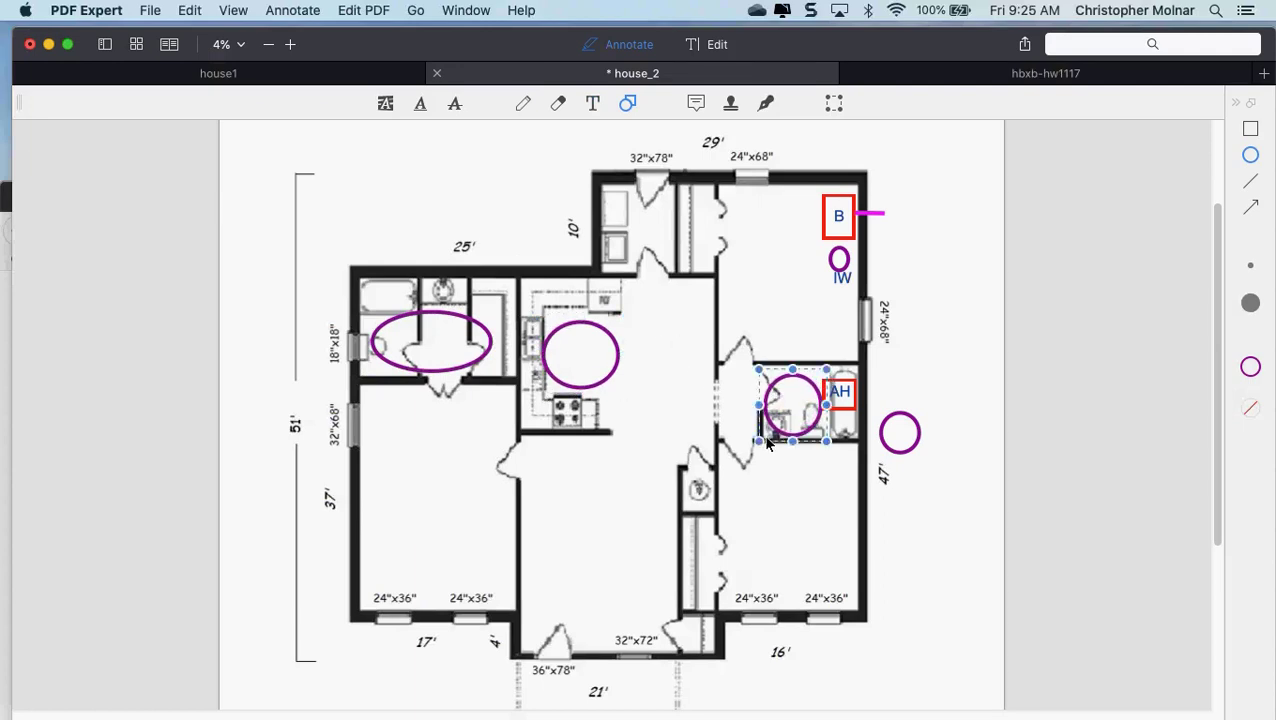
click(932, 393)
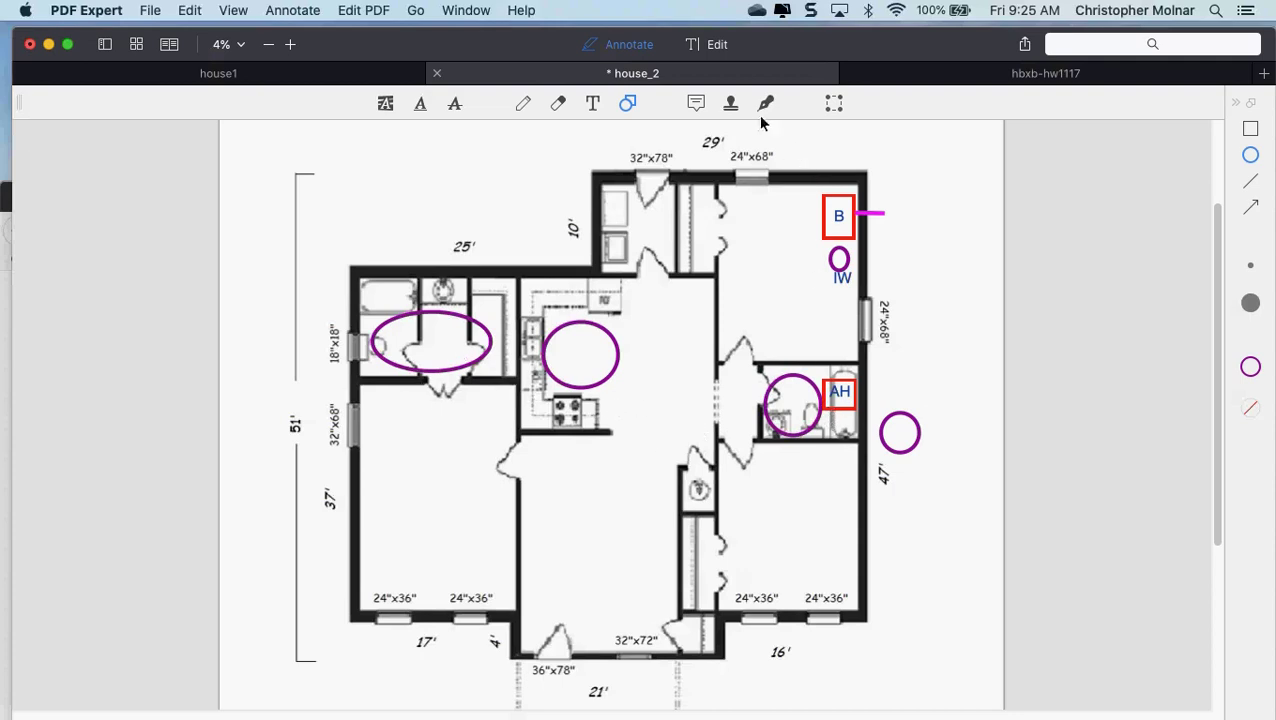
- Open the hbxb-hw1117 document and review the HBXB-HW hydronic air handler's applications and standard features
click(955, 72)
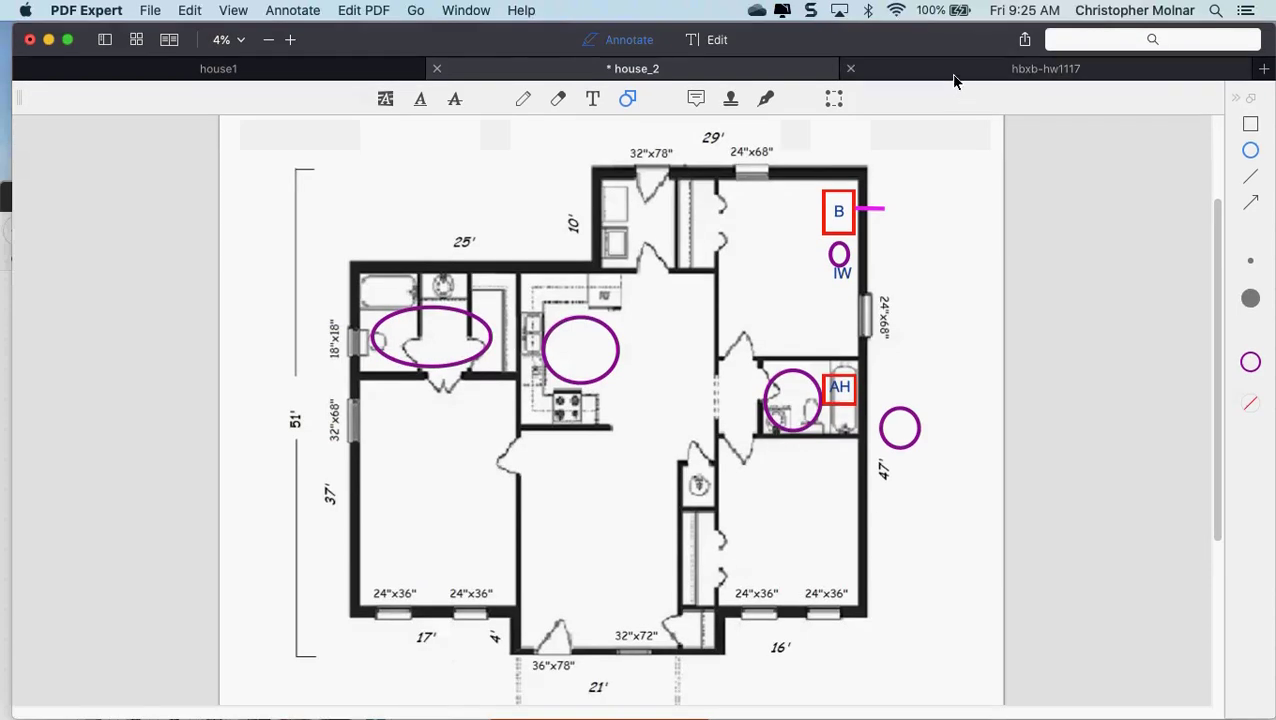
scroll(866, 400, down, 1)
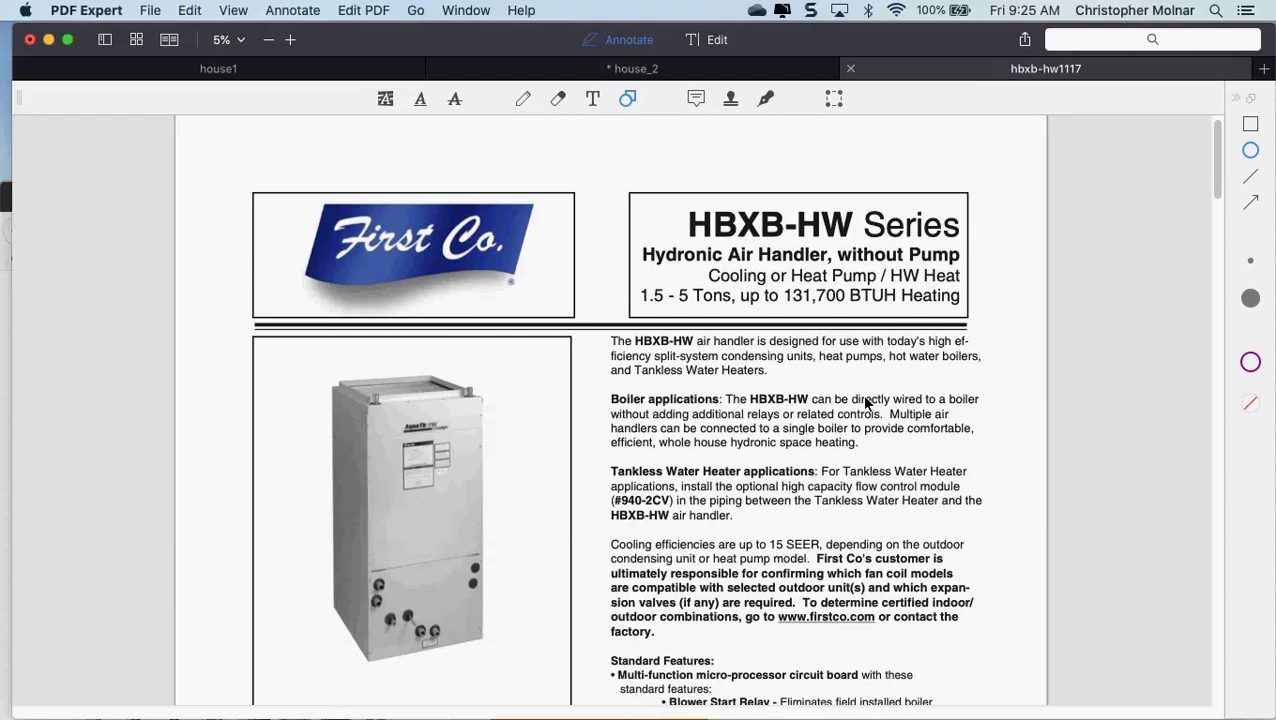
scroll(866, 403, down, 5)
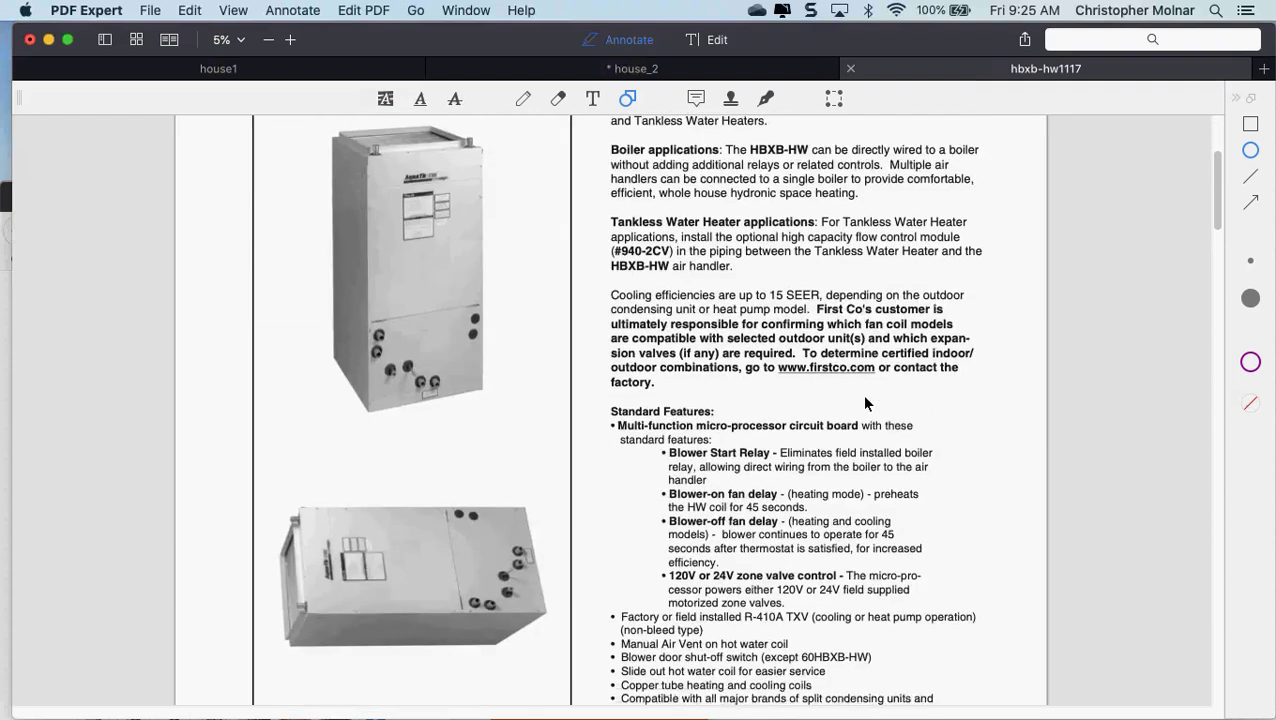
- Draw a purple oval around the cooling coil section at the base of the front-view unit diagram on page 2
scroll(431, 369, down, 1)
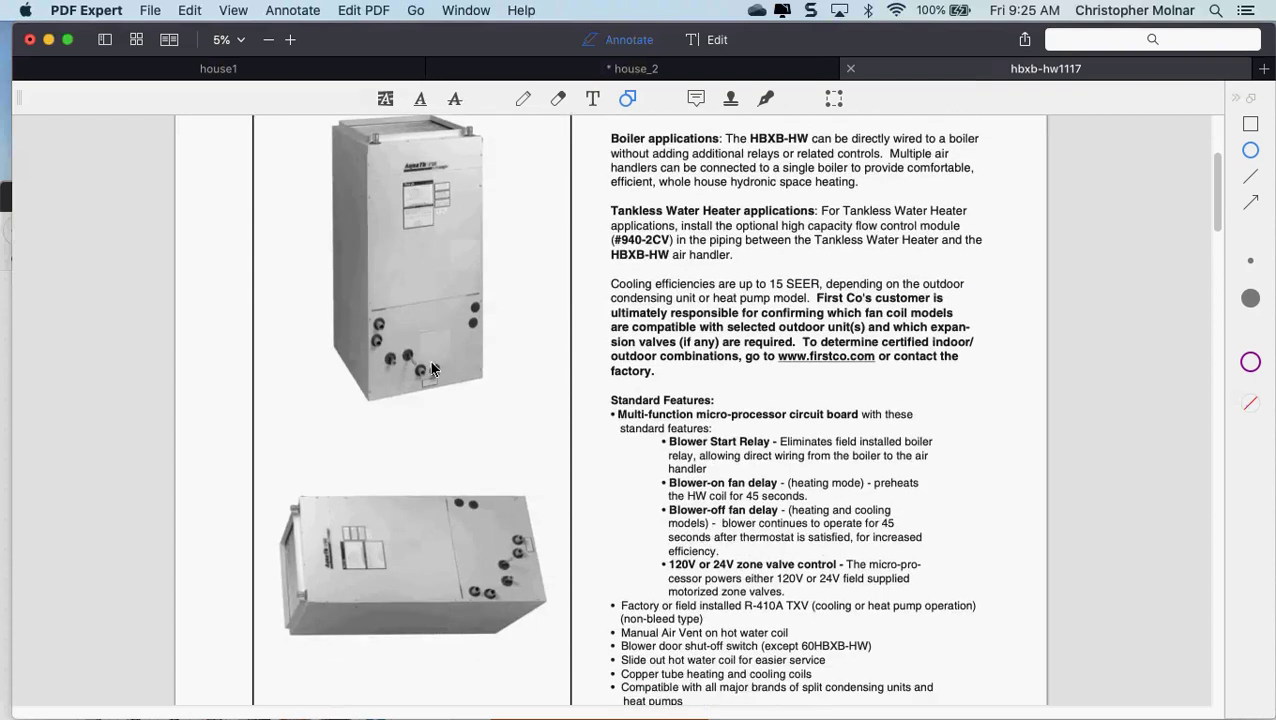
scroll(431, 369, down, 15)
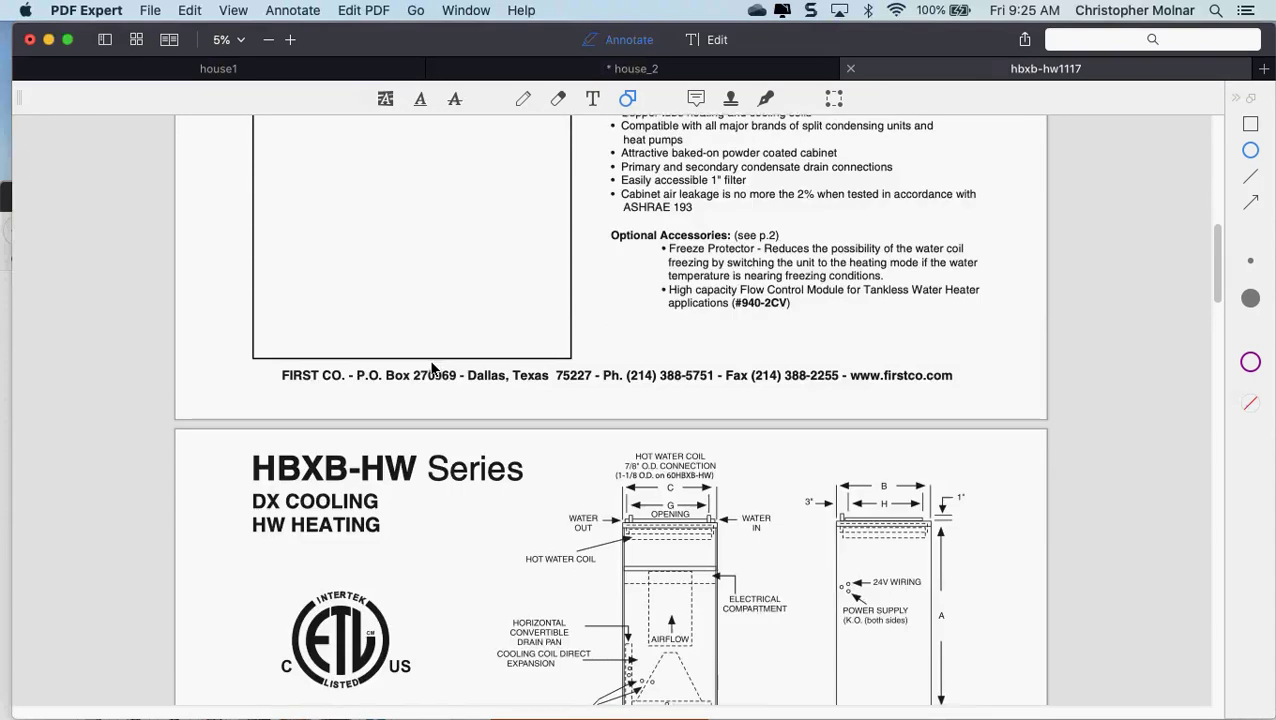
scroll(431, 369, down, 1)
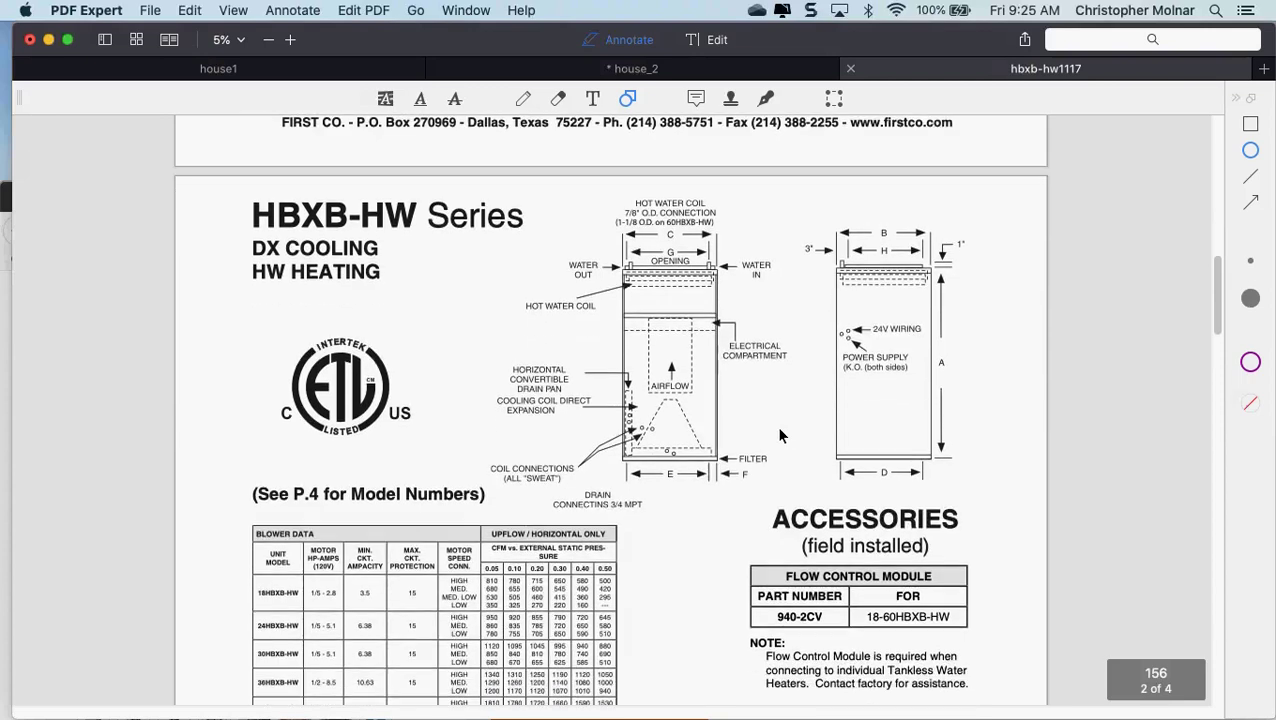
click(292, 40)
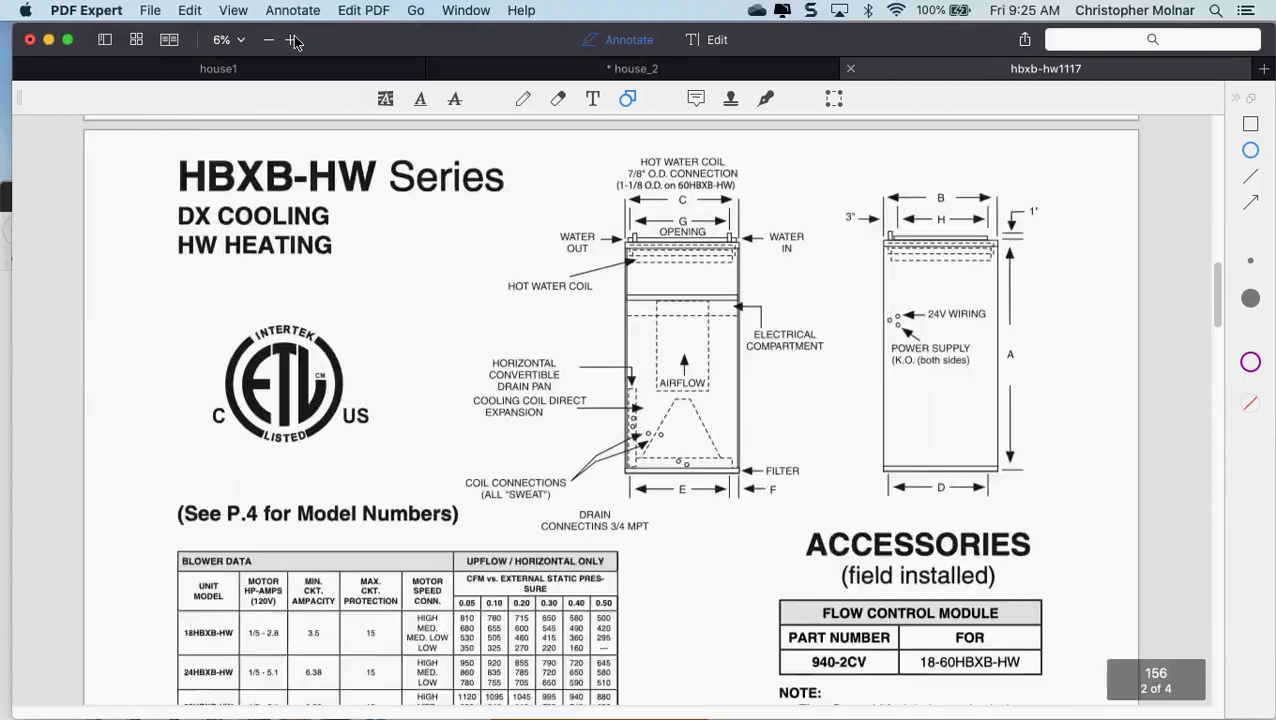
click(293, 40)
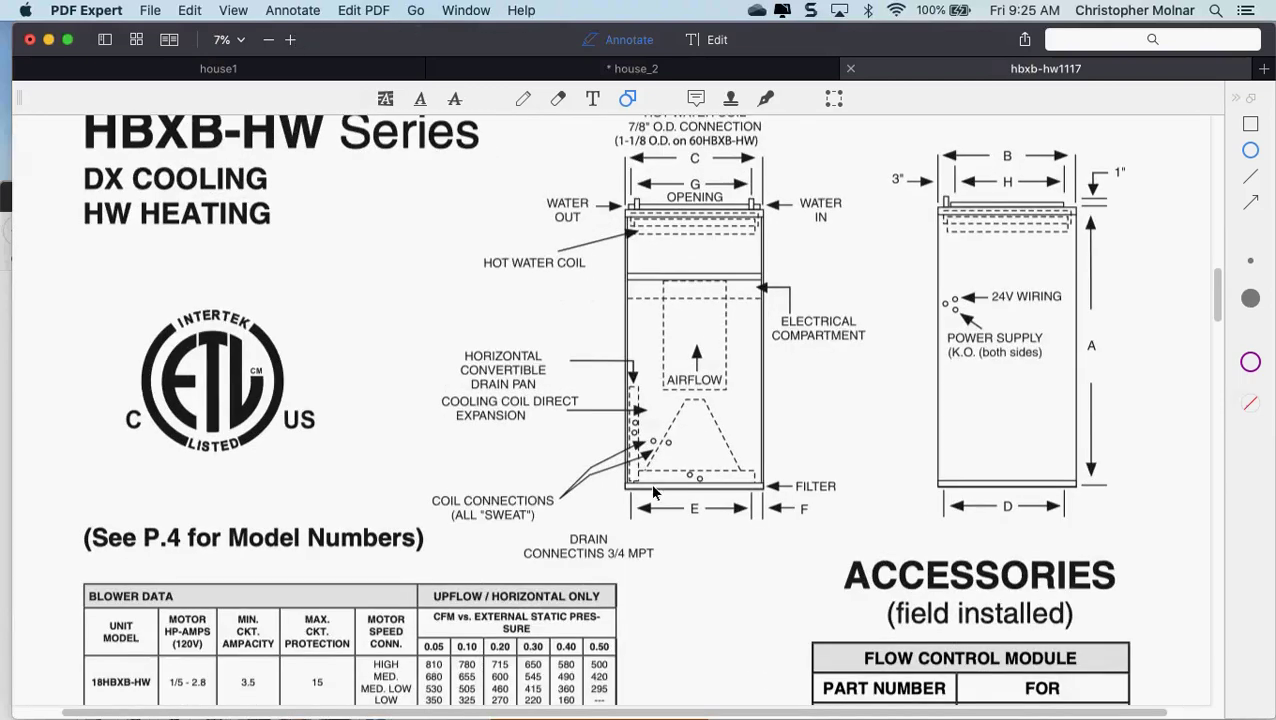
mouse_move(799, 399)
mouse_down()
mouse_move(600, 432)
mouse_move(567, 530)
mouse_up()
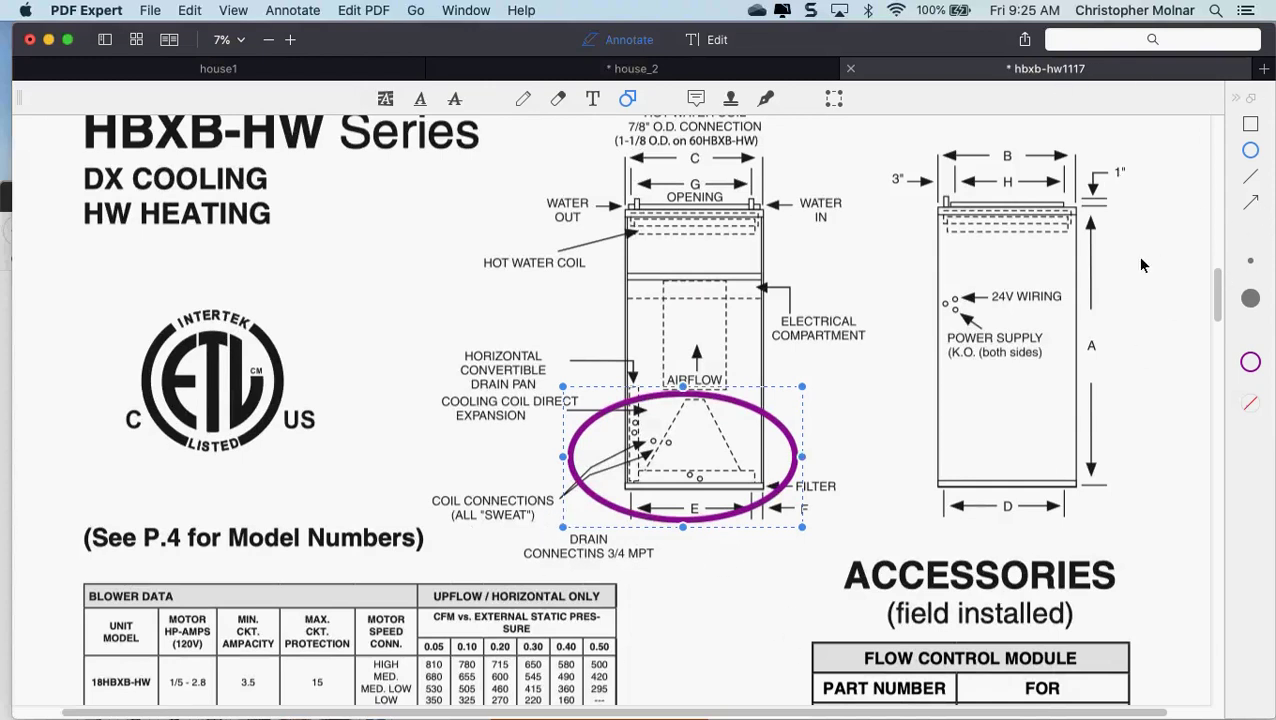
- Draw a red arrow pointing up from below the front-view unit, through the filter opening into the circled cooling coil
click(1253, 205)
mouse_move(692, 618)
mouse_down()
mouse_move(690, 376)
mouse_move(686, 441)
mouse_up()
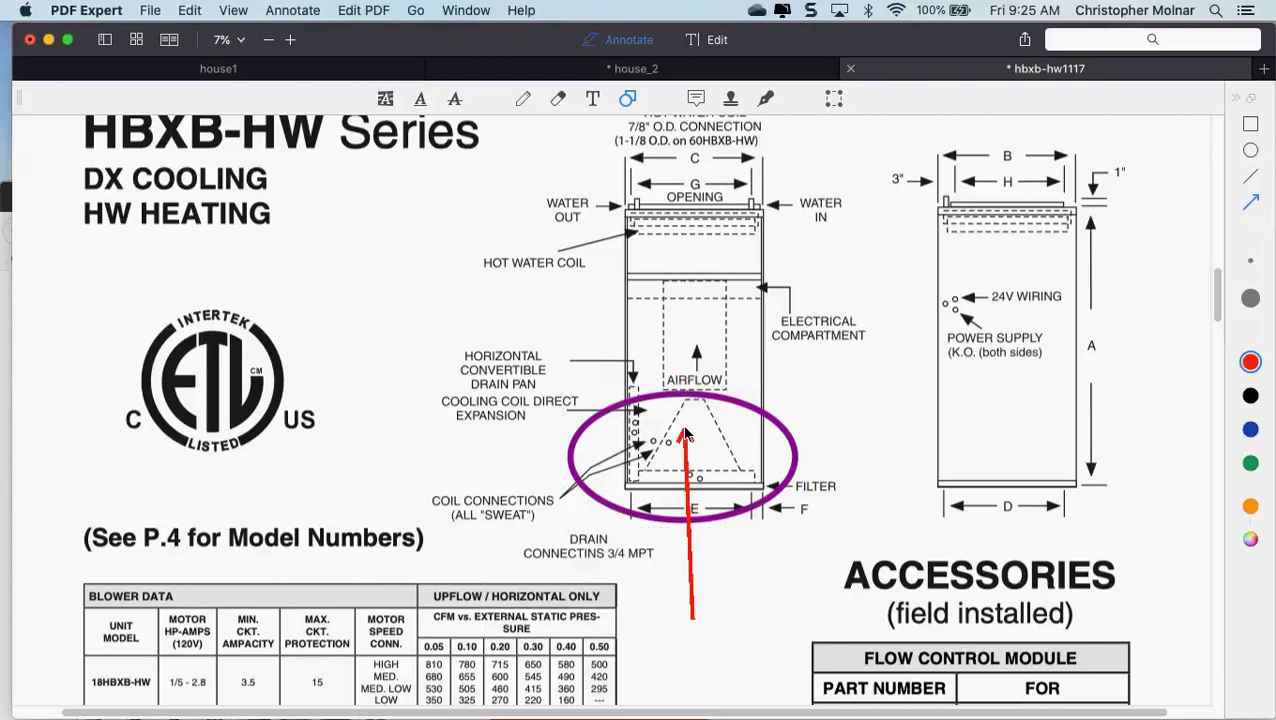
click(748, 401)
- Draw two blue arrows continuing upward, one from the cooling coil through the airflow section and one through the hot water coil and top opening
drag(686, 412, 692, 300)
click(1250, 429)
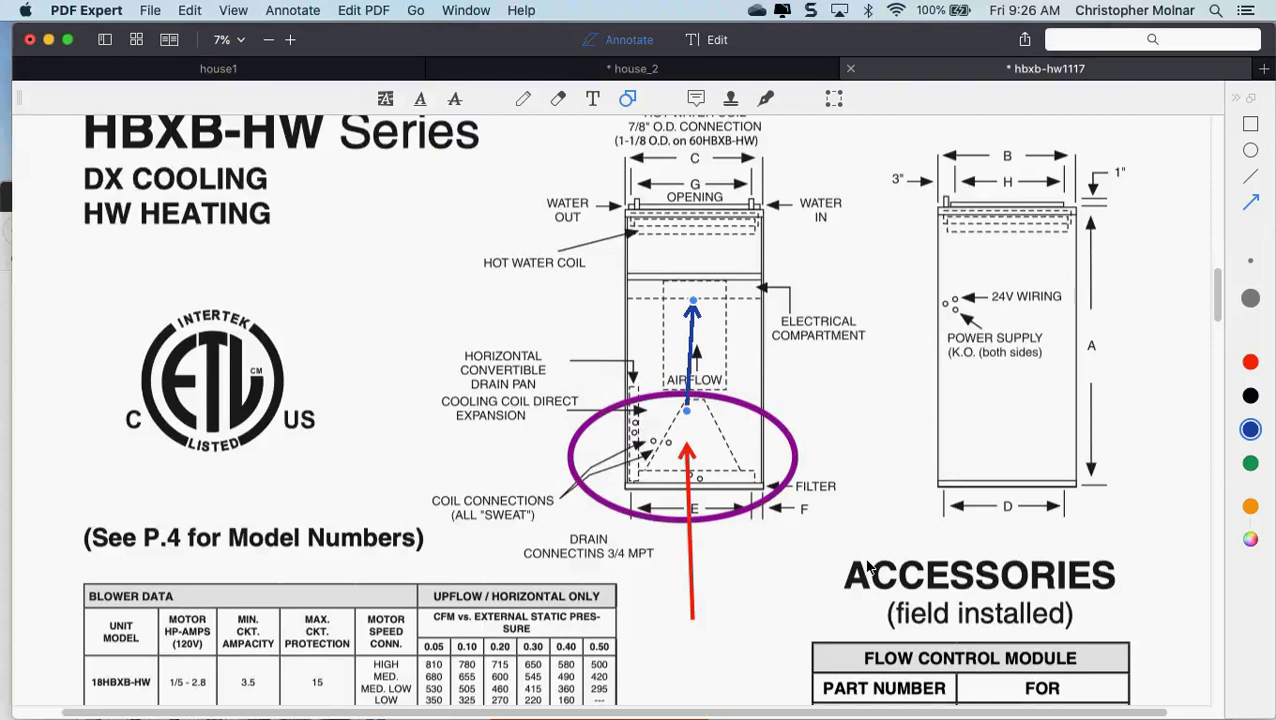
drag(692, 275, 690, 156)
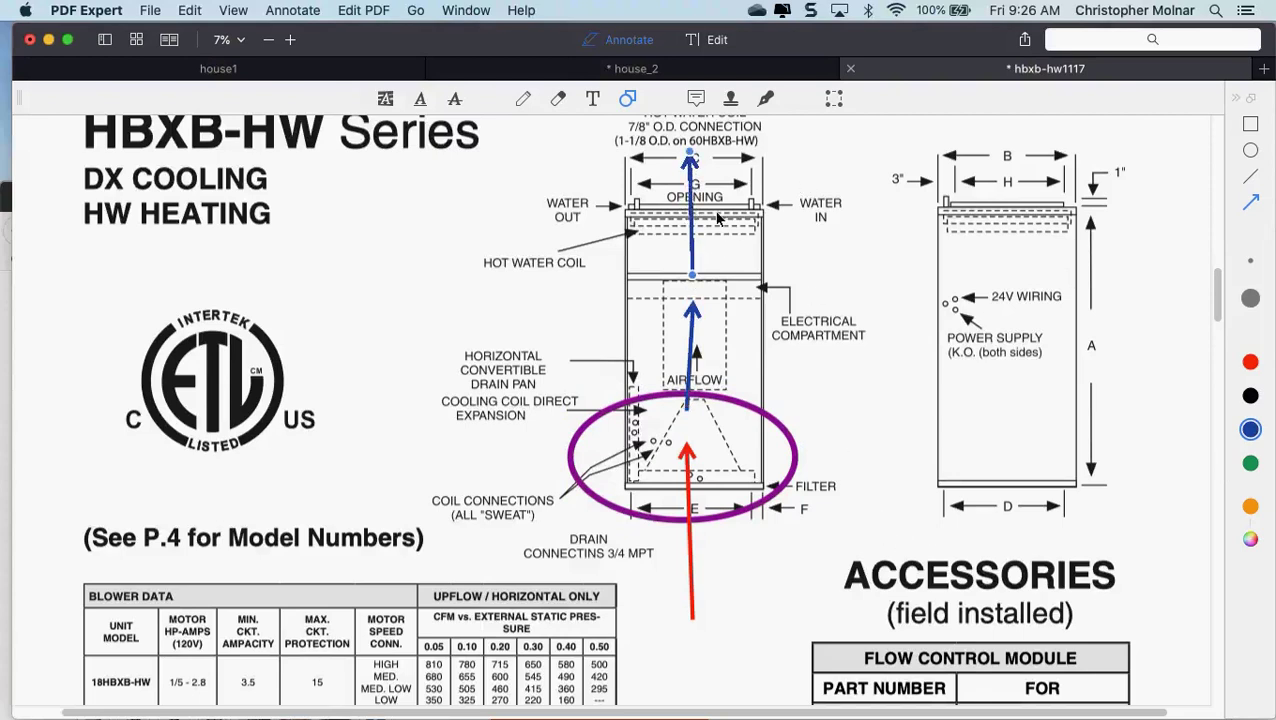